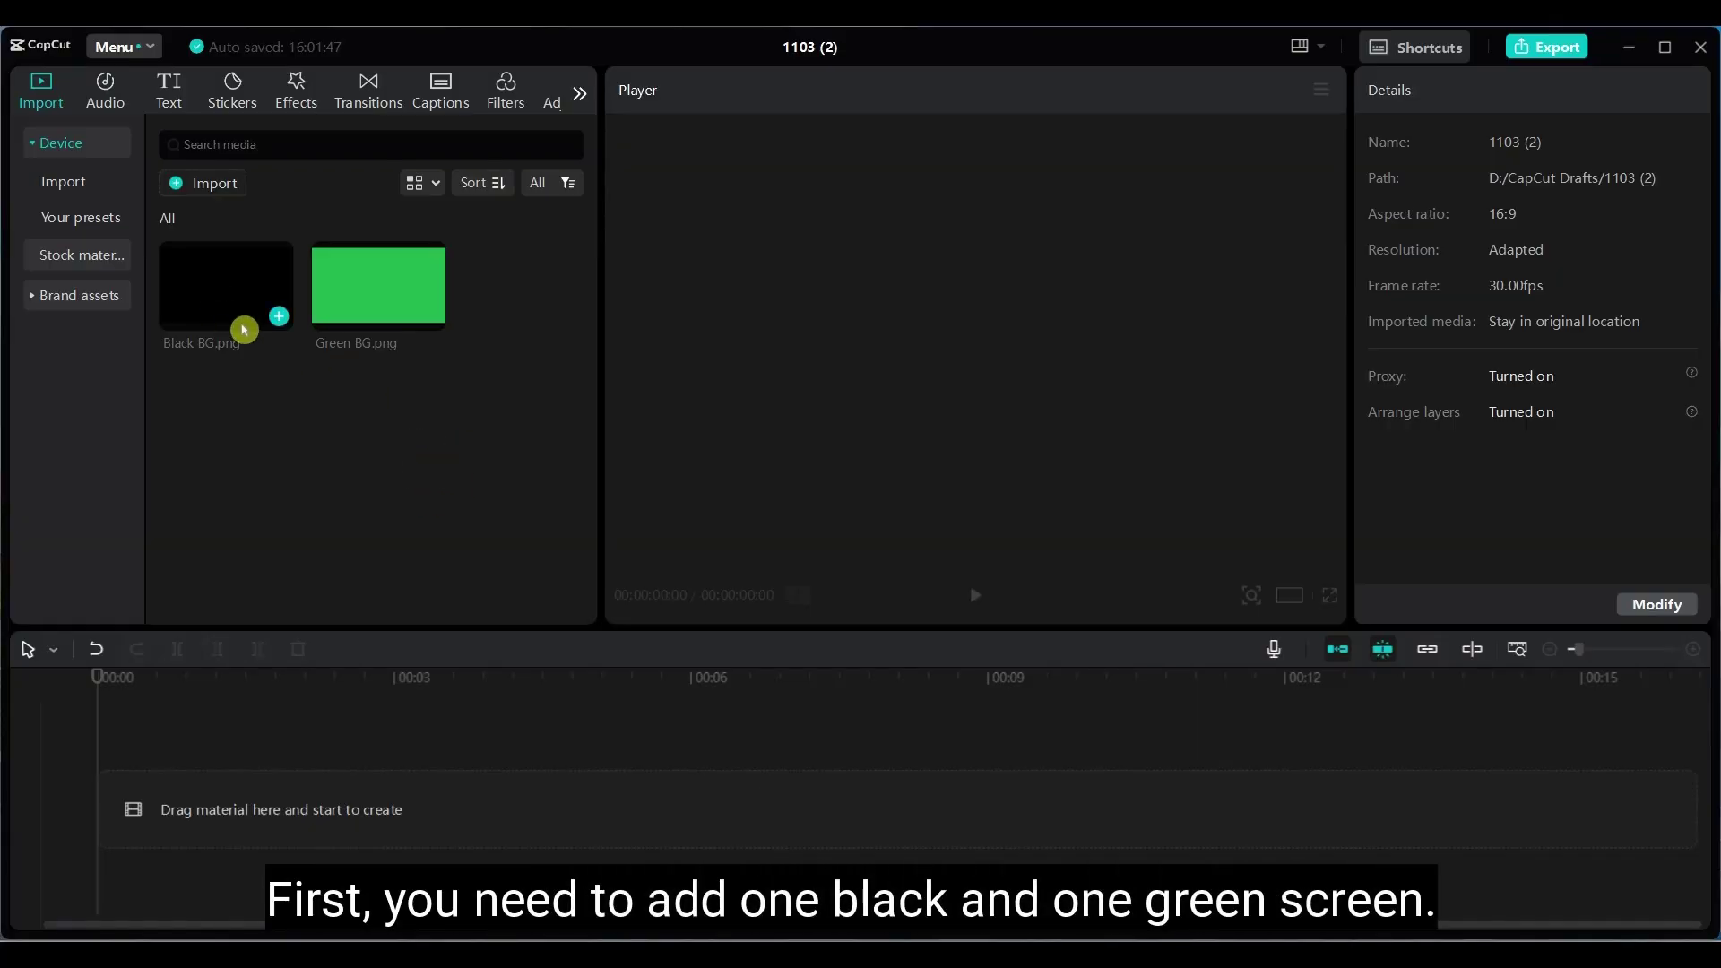
click(234, 309)
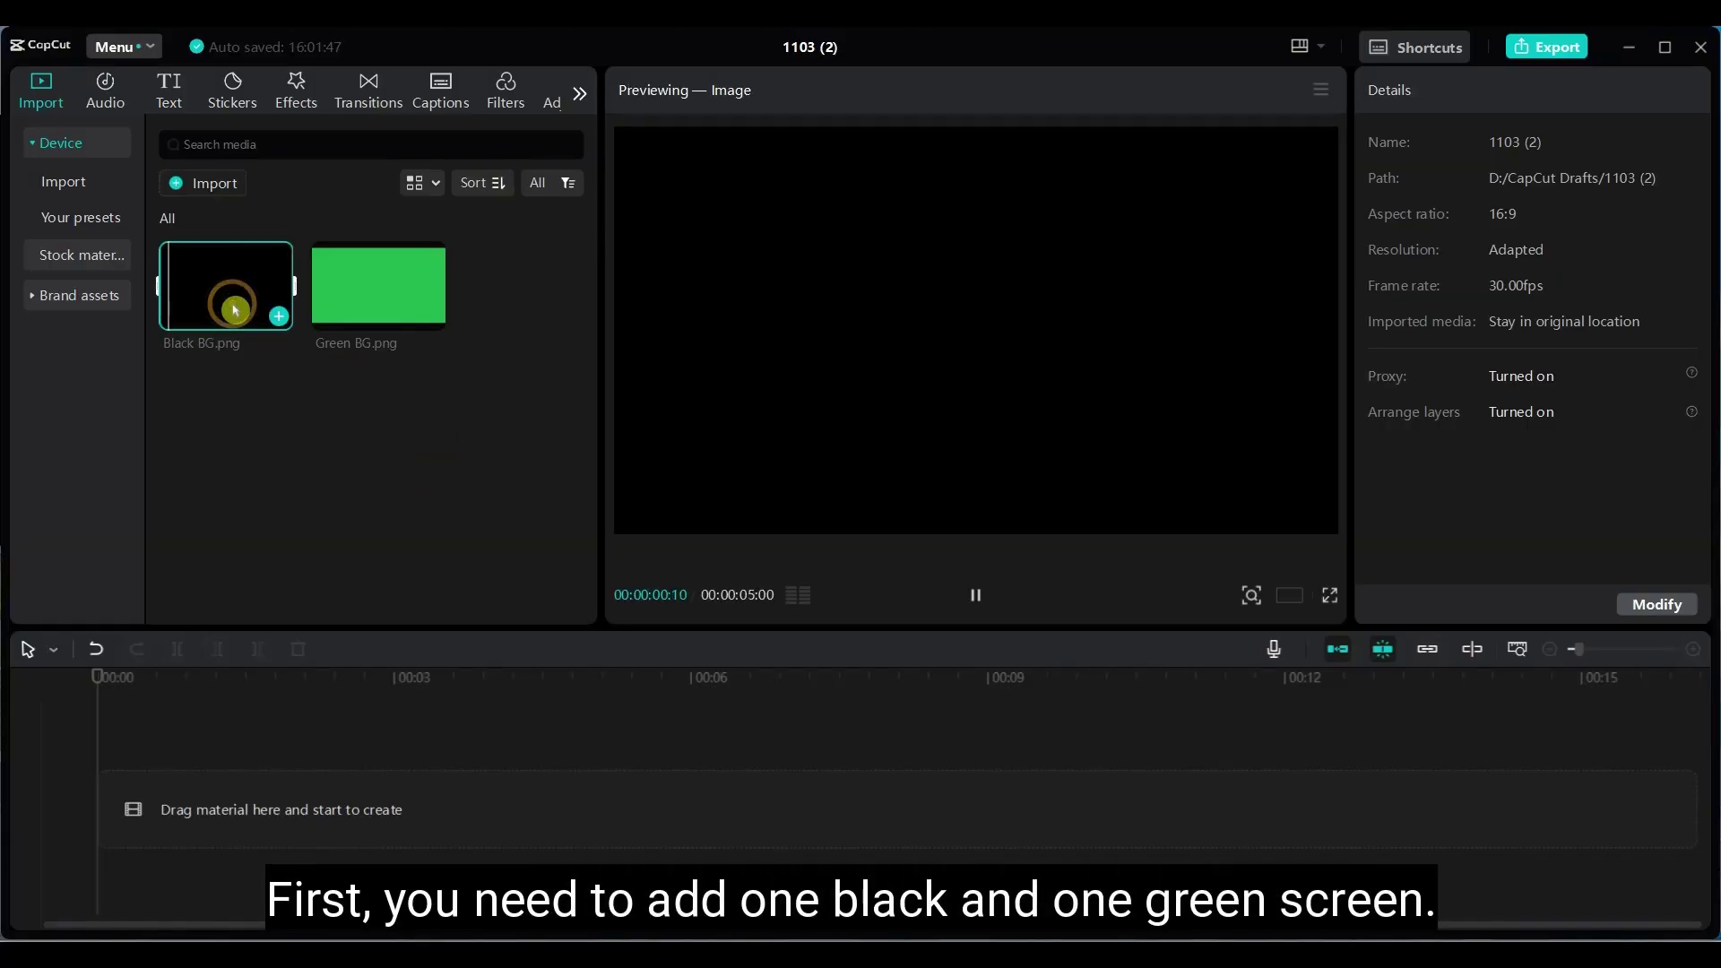
click(392, 300)
click(369, 432)
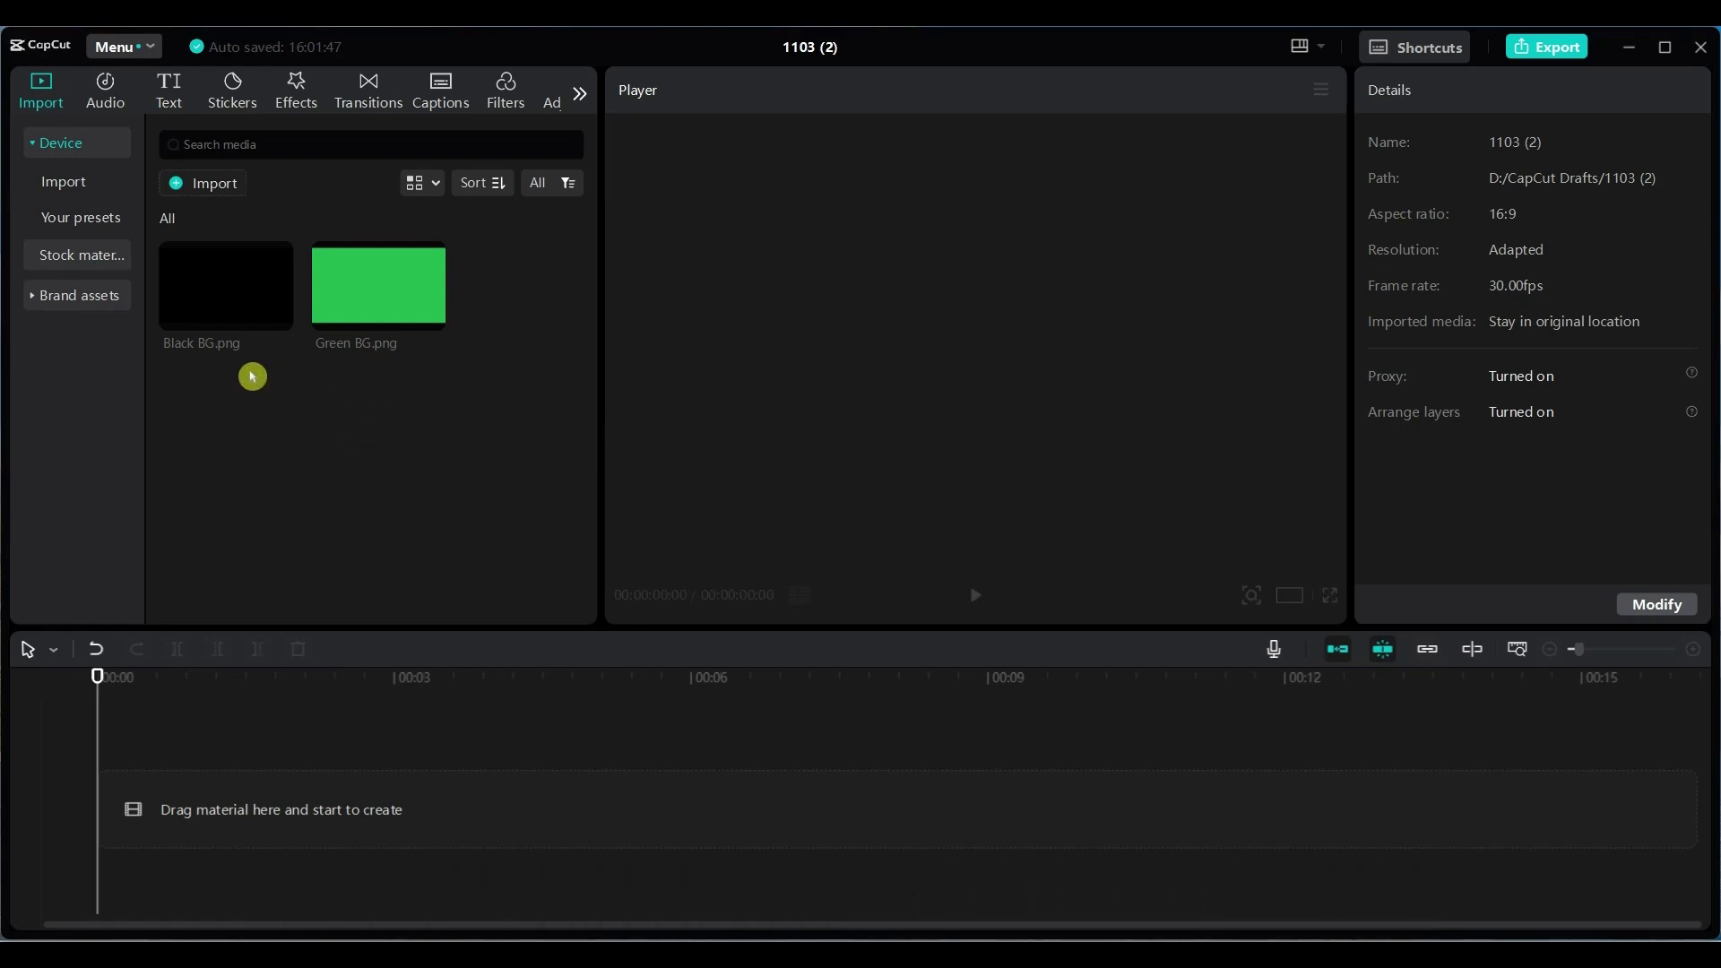
Place Black BG.png on the timeline with Green BG.png on the track above it, extending both clips to 7 seconds.
drag(229, 292, 202, 807)
click(600, 843)
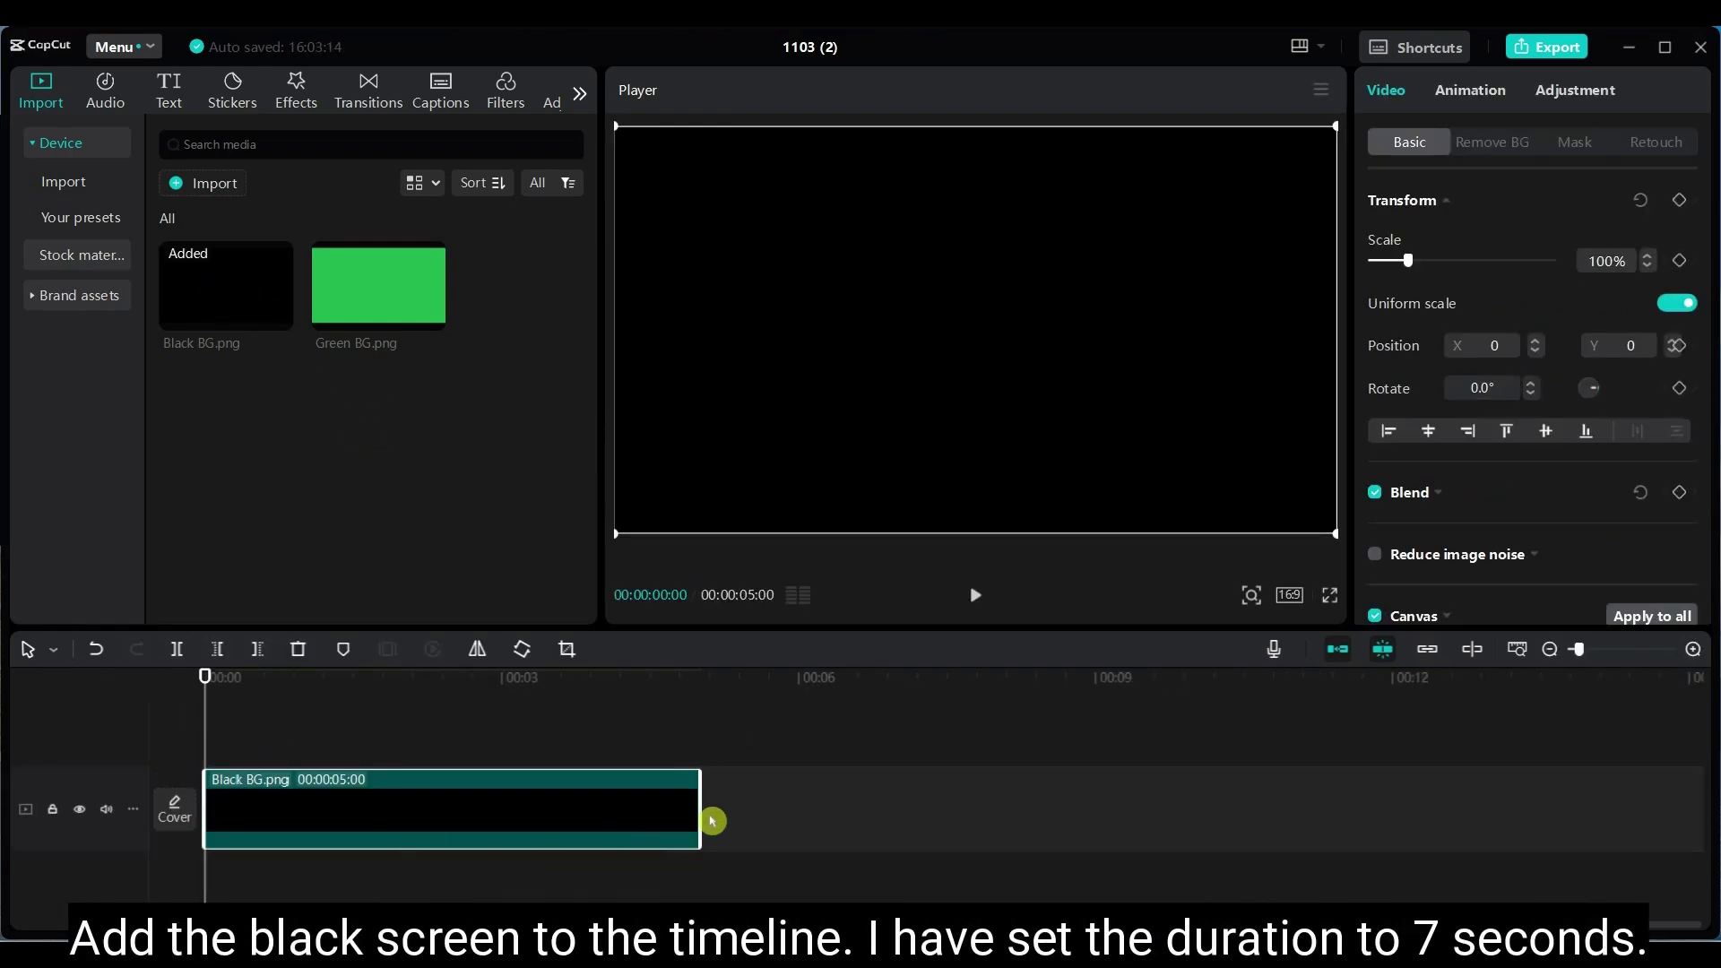
drag(699, 811, 895, 820)
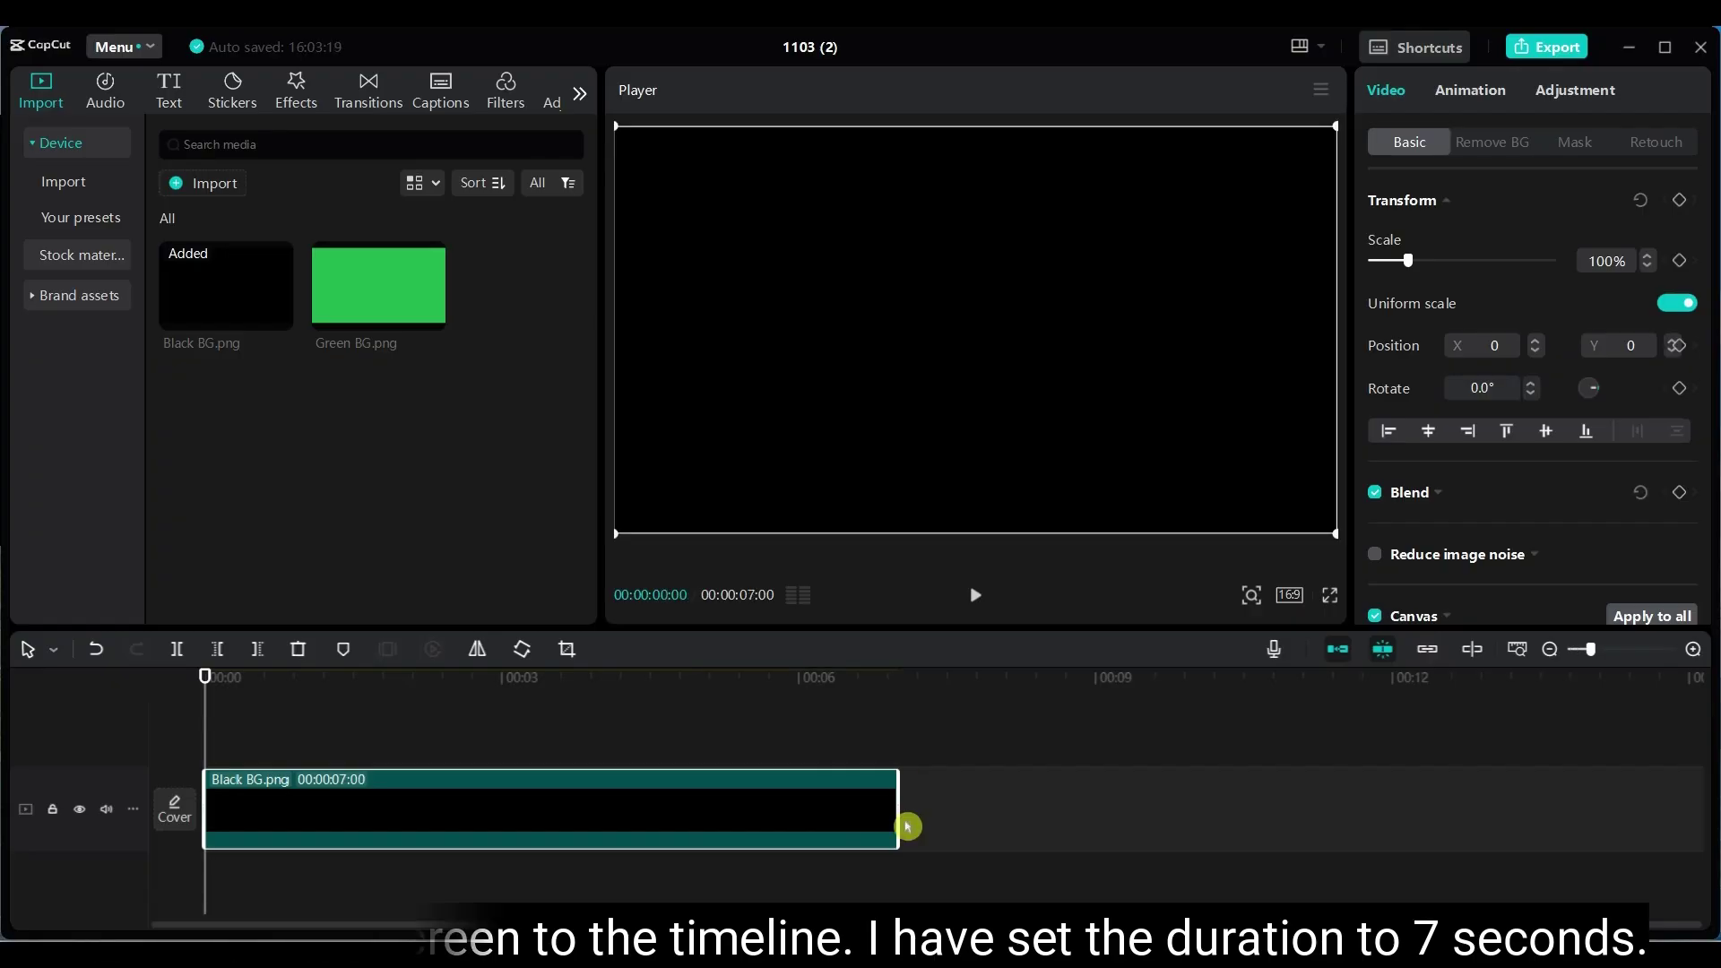
drag(433, 284, 212, 731)
drag(697, 784, 889, 790)
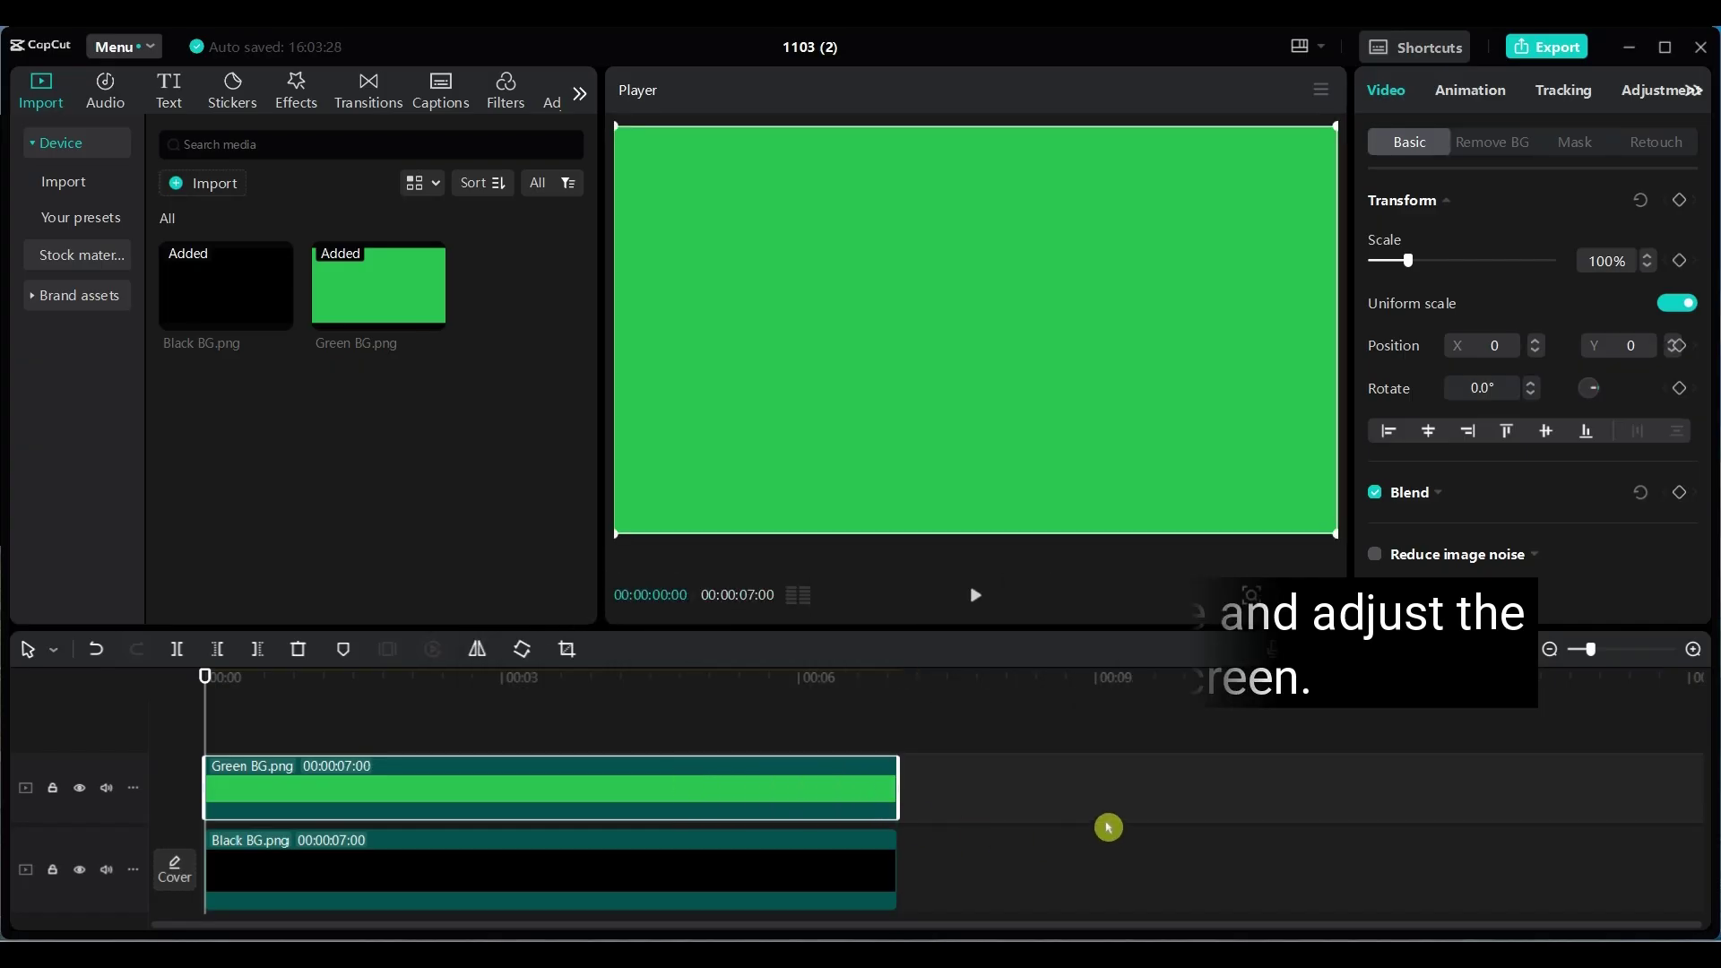
Add a rectangle mask to the green clip and shape it into a tall right-hand panel at X 516, Y 0, about 425 by 796.
click(1562, 142)
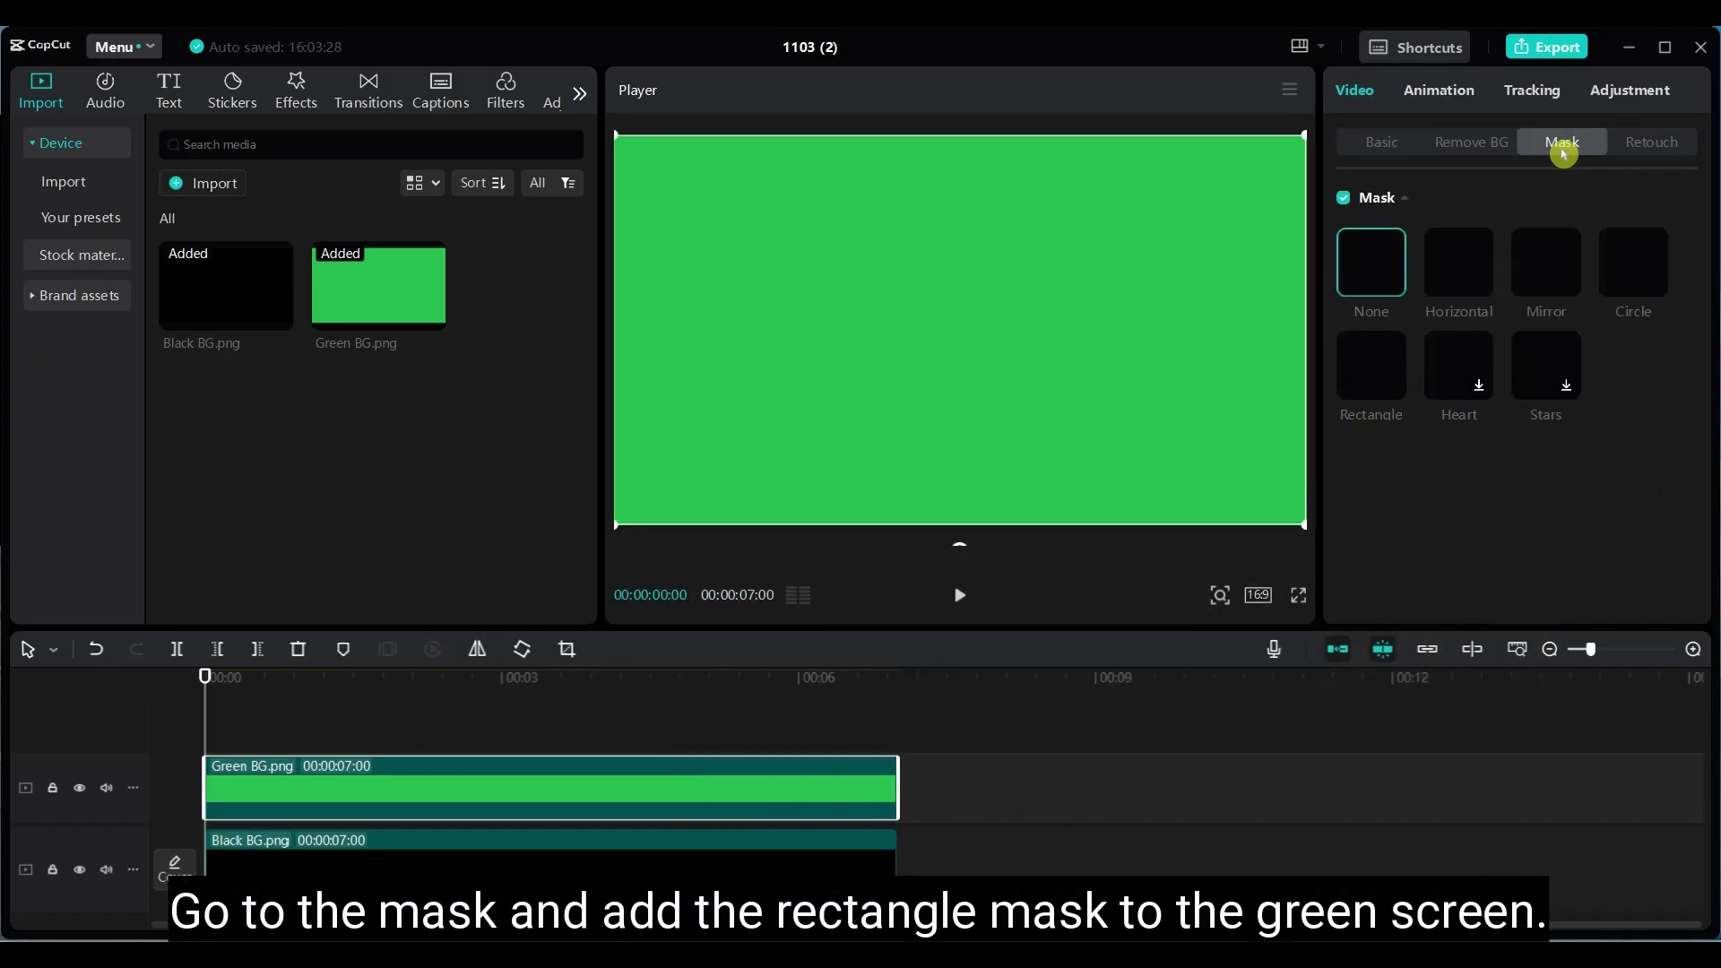
click(1369, 383)
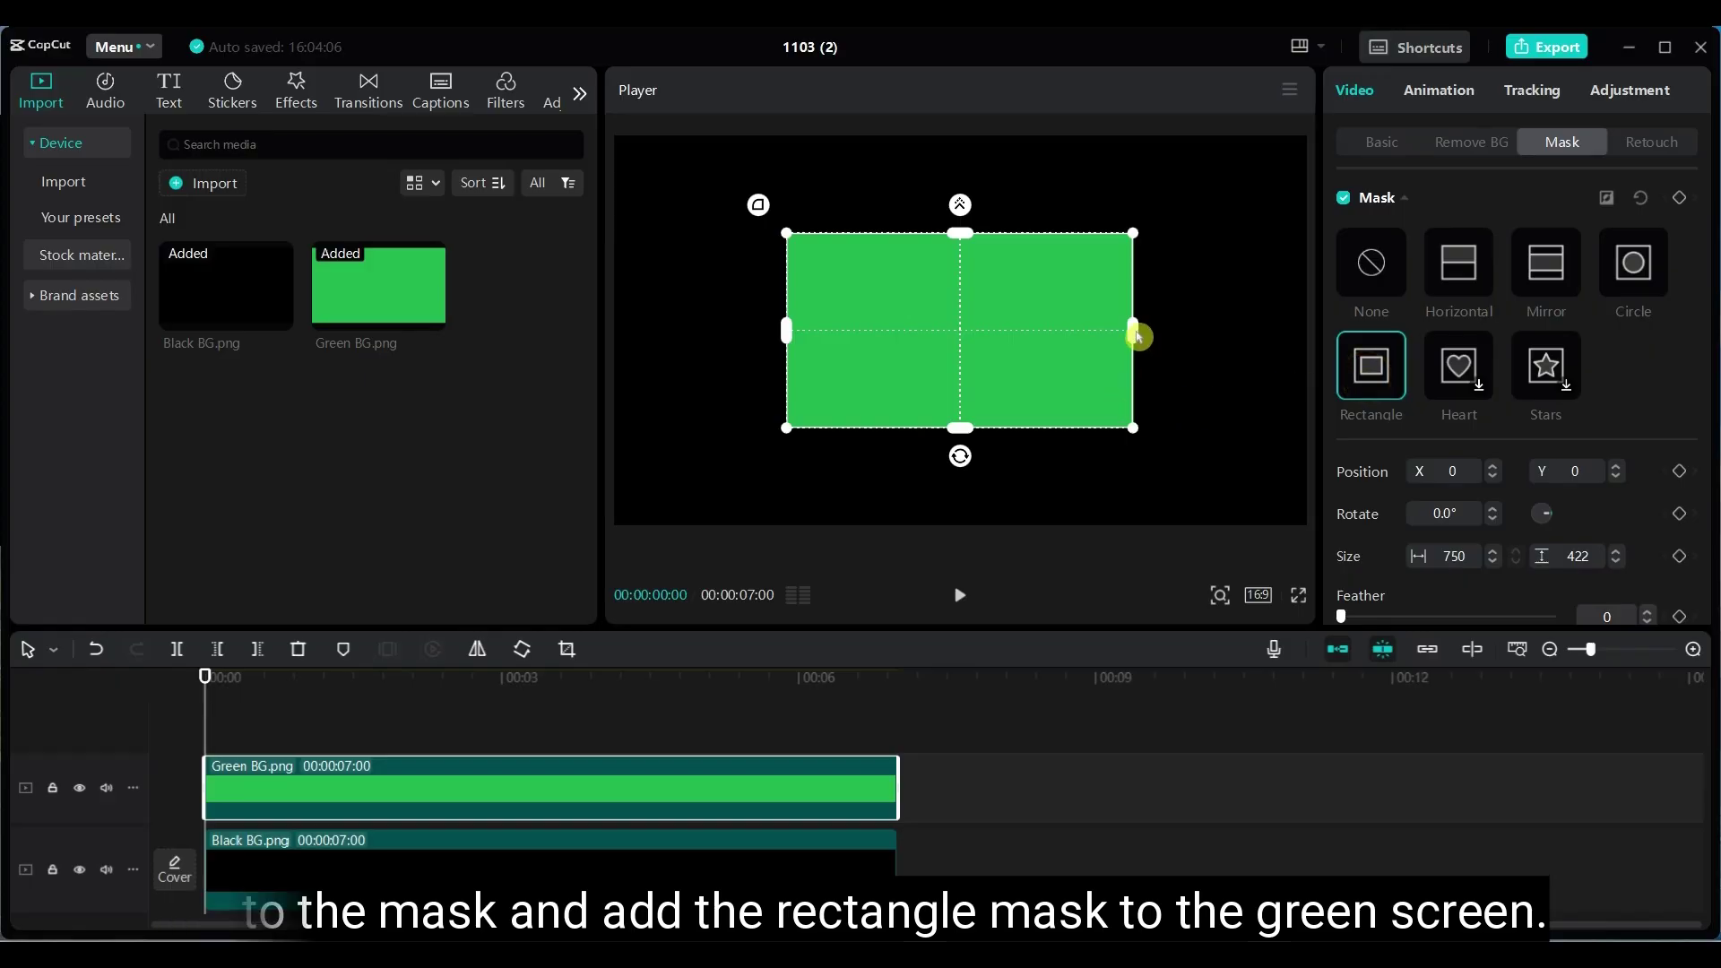
drag(987, 346, 1144, 350)
drag(1294, 331, 1244, 335)
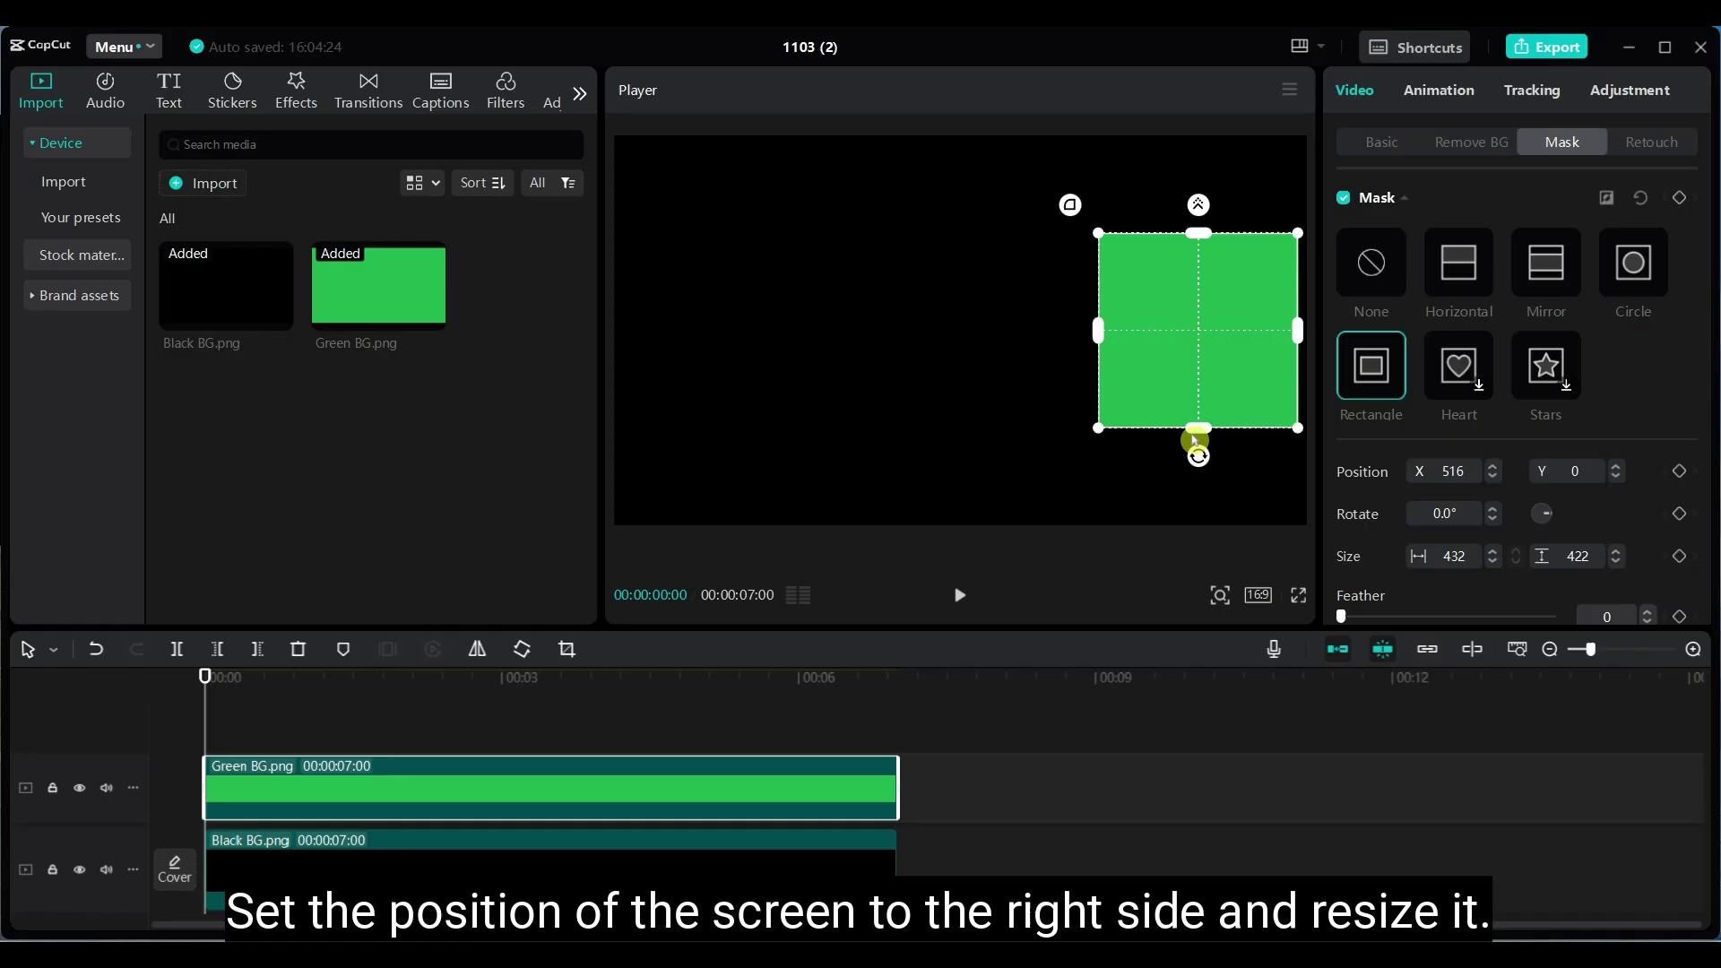
drag(1195, 440, 1213, 523)
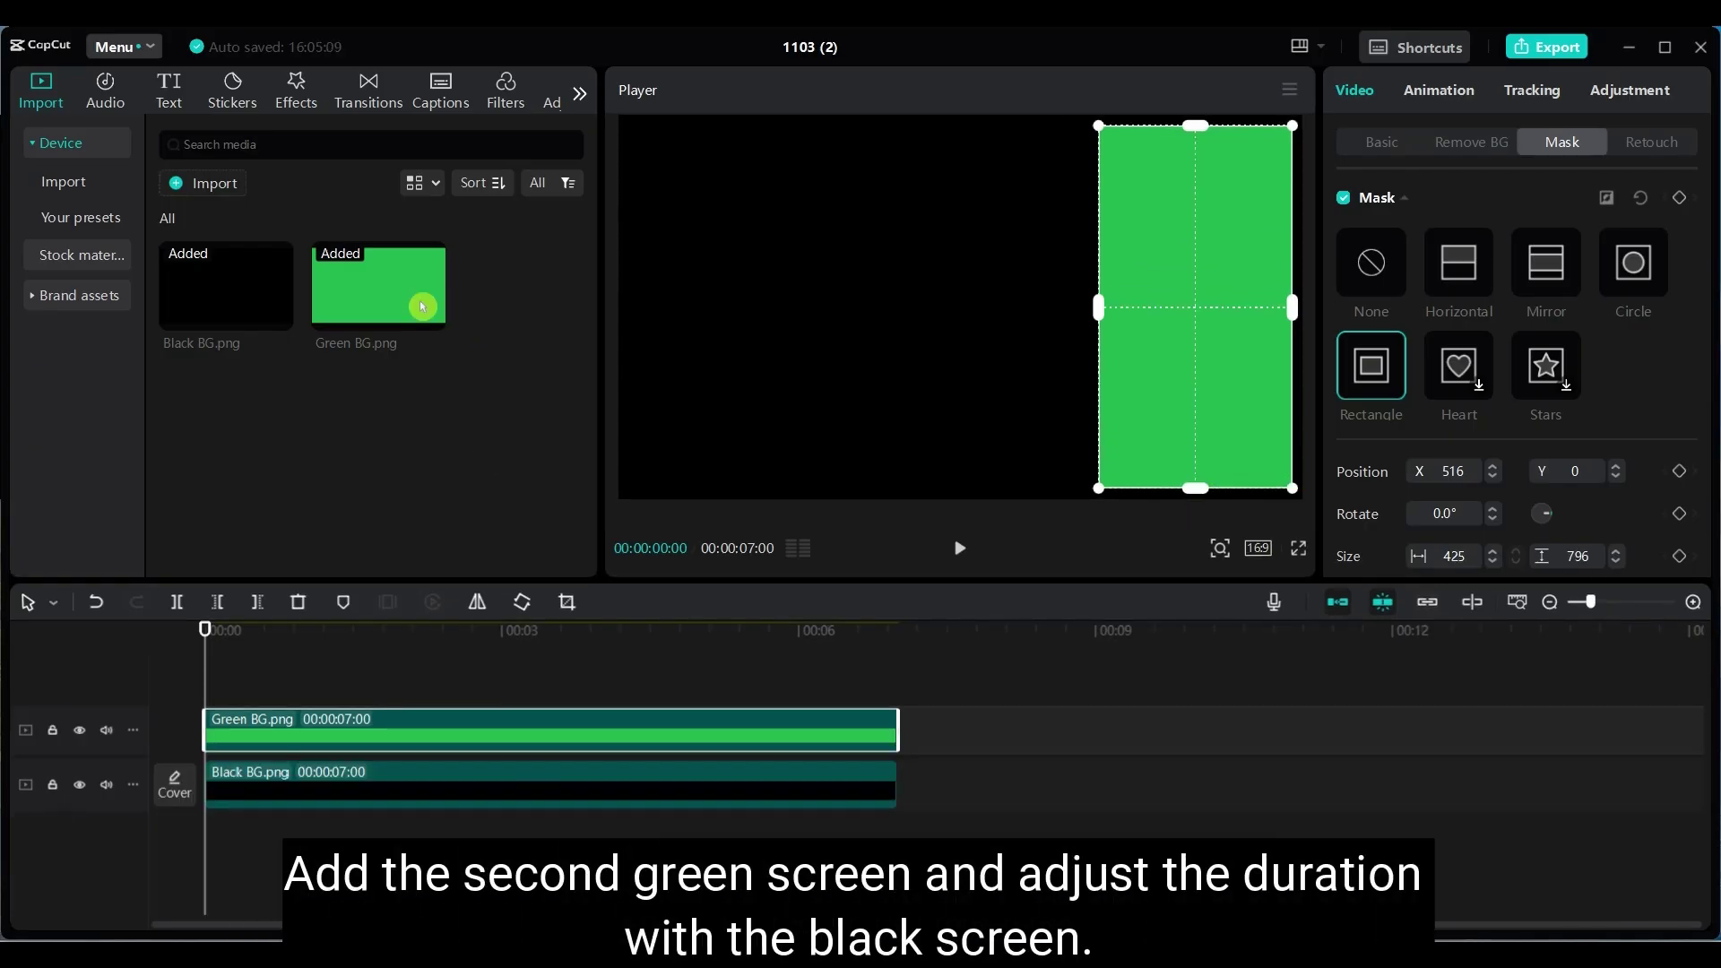
Add a second Green BG.png clip on a new track above the first one and extend it to 7 seconds.
drag(423, 306, 234, 687)
drag(207, 676, 208, 679)
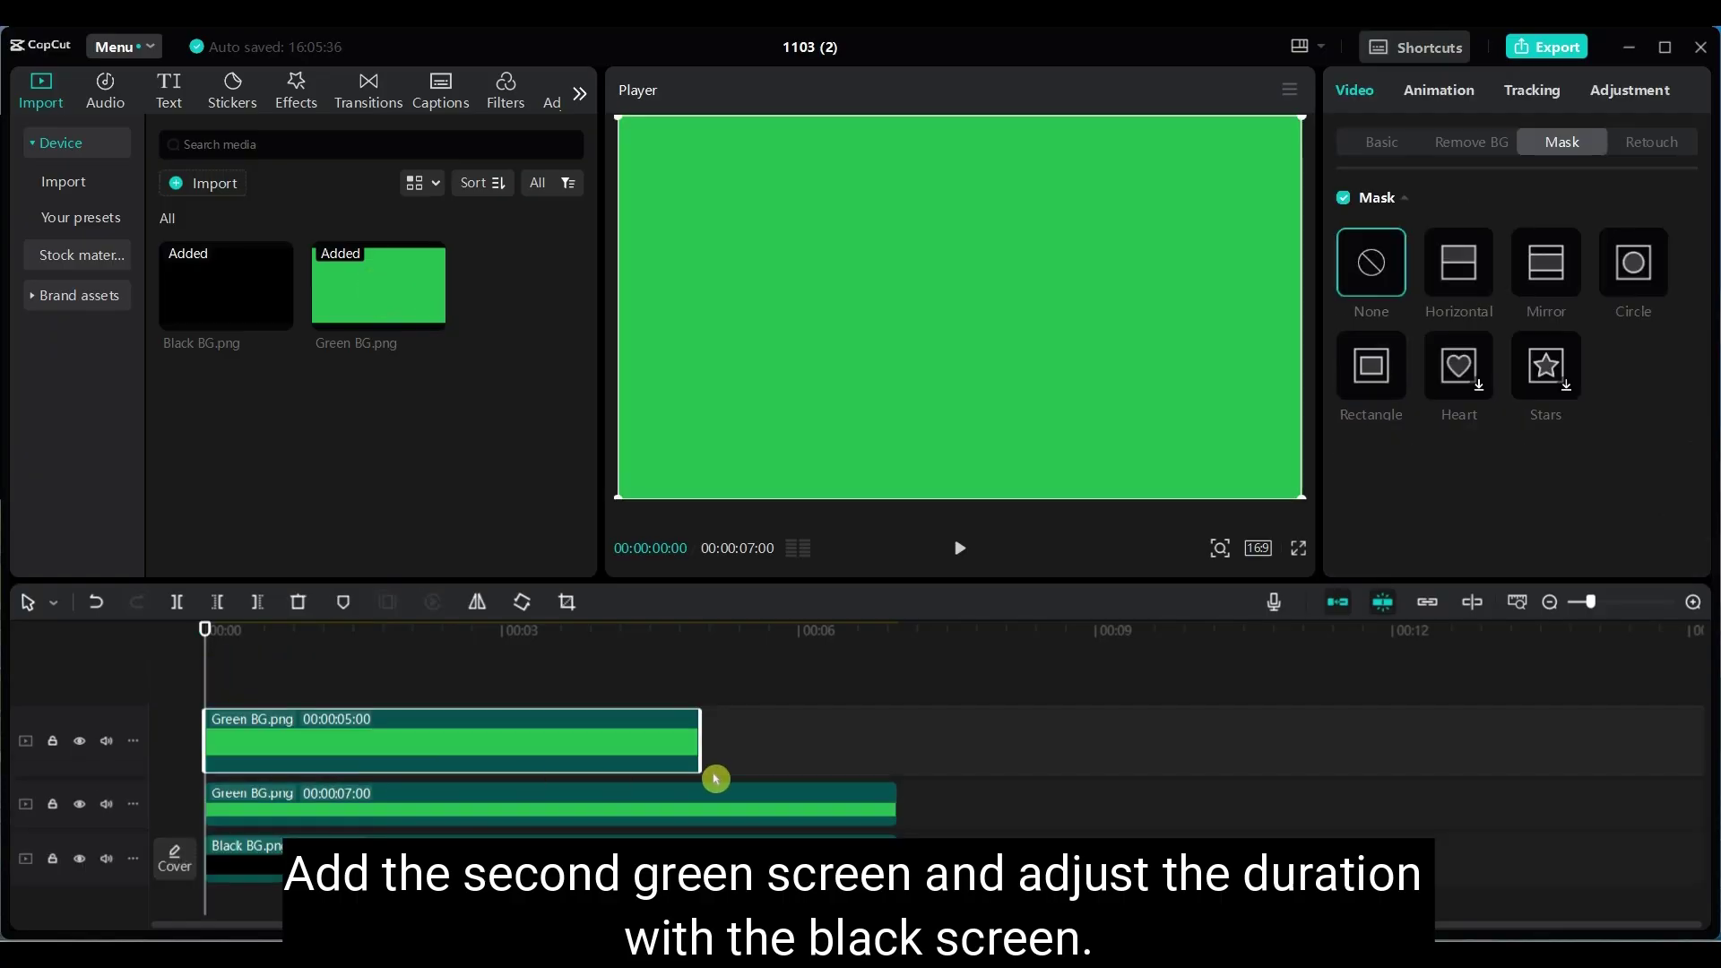
drag(699, 738, 893, 747)
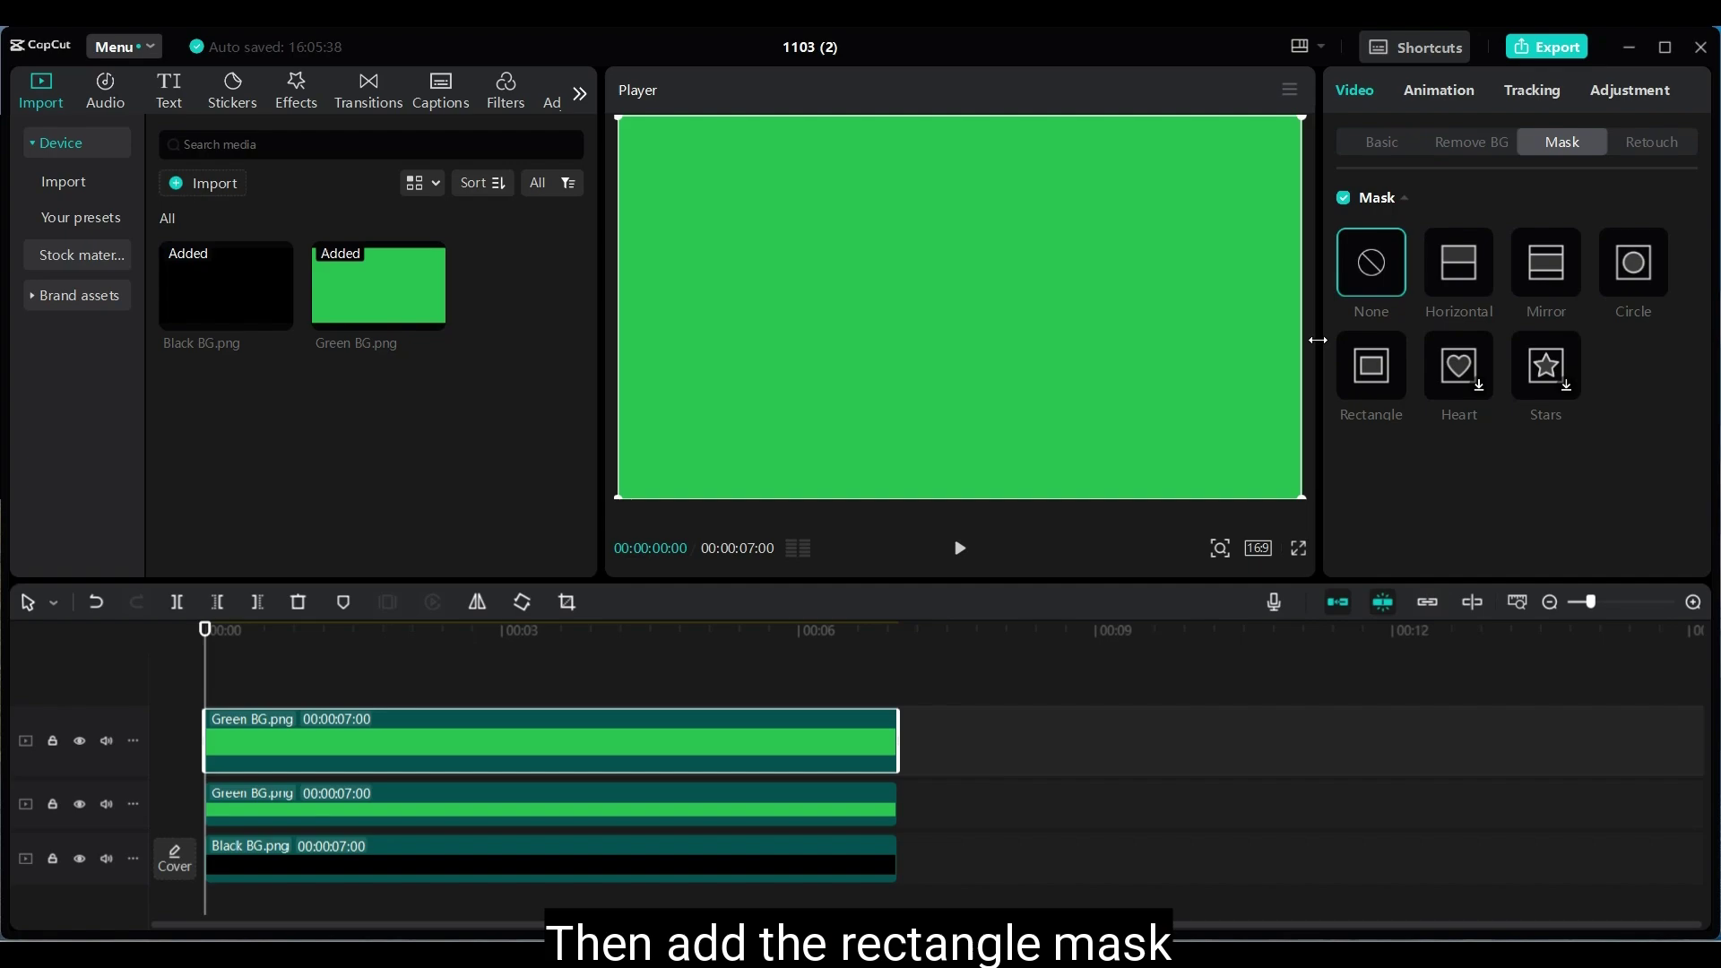
Give the second green clip a rectangle mask shaped as a wide upper-left panel at X -224, Y 270, about 1016 by 250.
click(1371, 386)
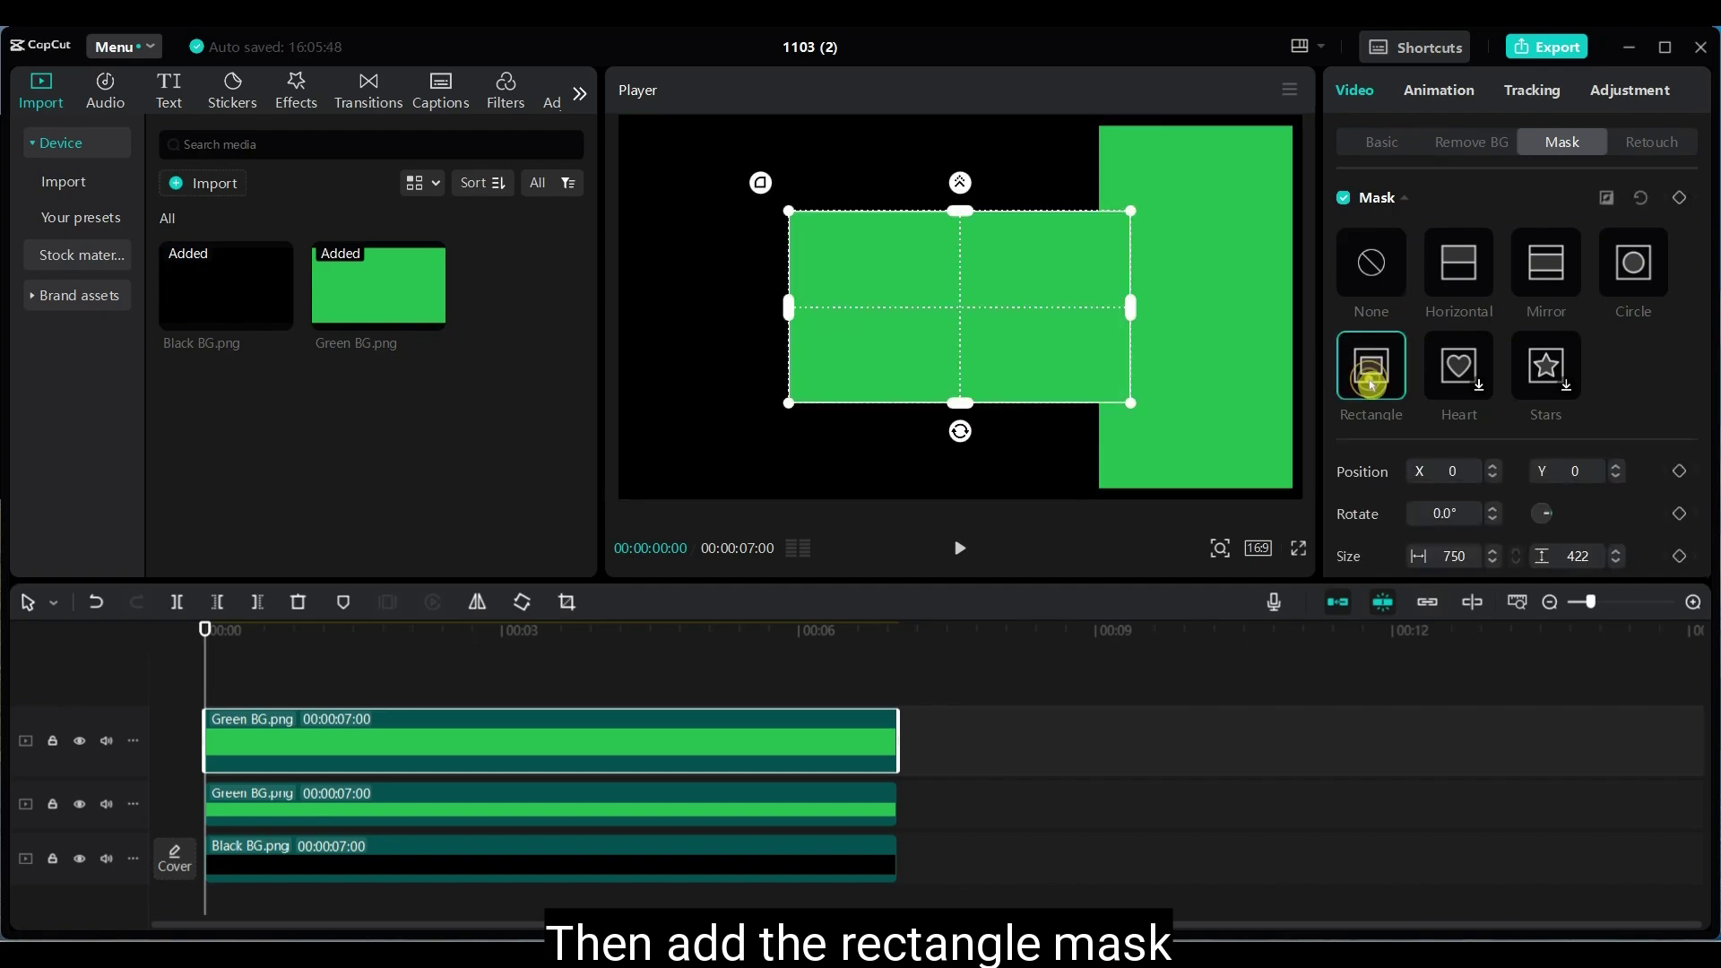
drag(971, 323, 877, 212)
drag(1042, 226, 1096, 226)
drag(1012, 227, 988, 227)
drag(1075, 225, 1097, 226)
drag(866, 324, 867, 284)
drag(878, 234, 883, 187)
drag(866, 238, 872, 247)
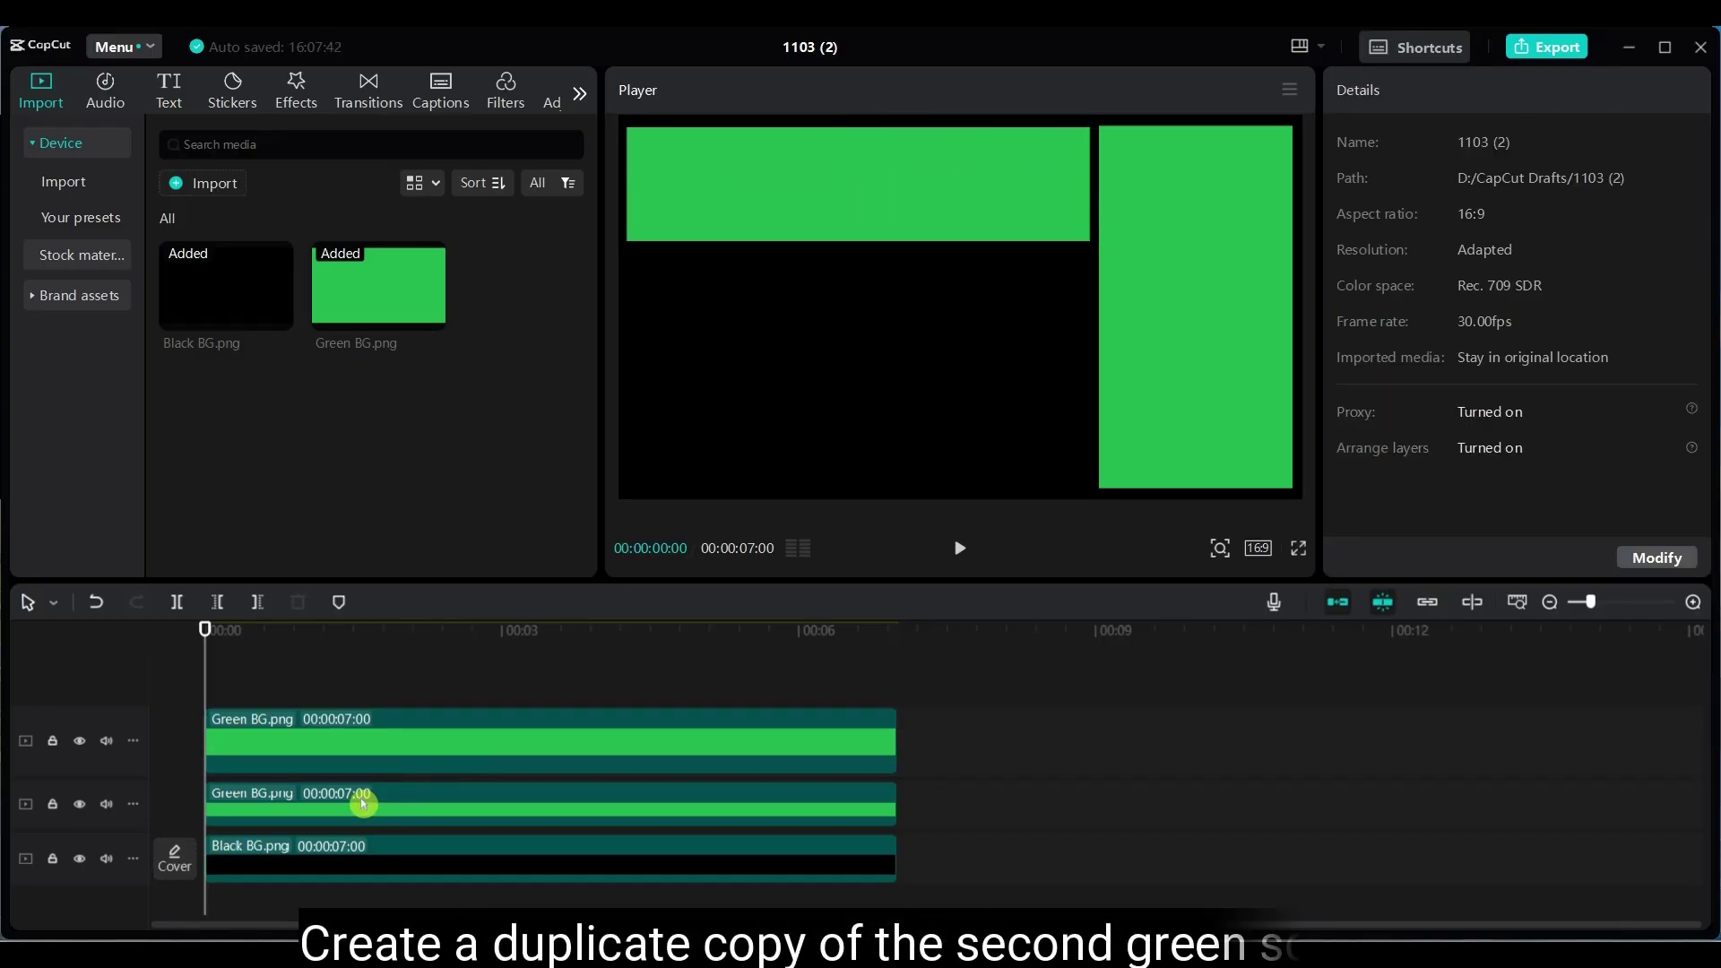
Duplicate the upper-left green panel's clip and move the duplicate's mask down to Y 0 as the middle panel.
click(316, 736)
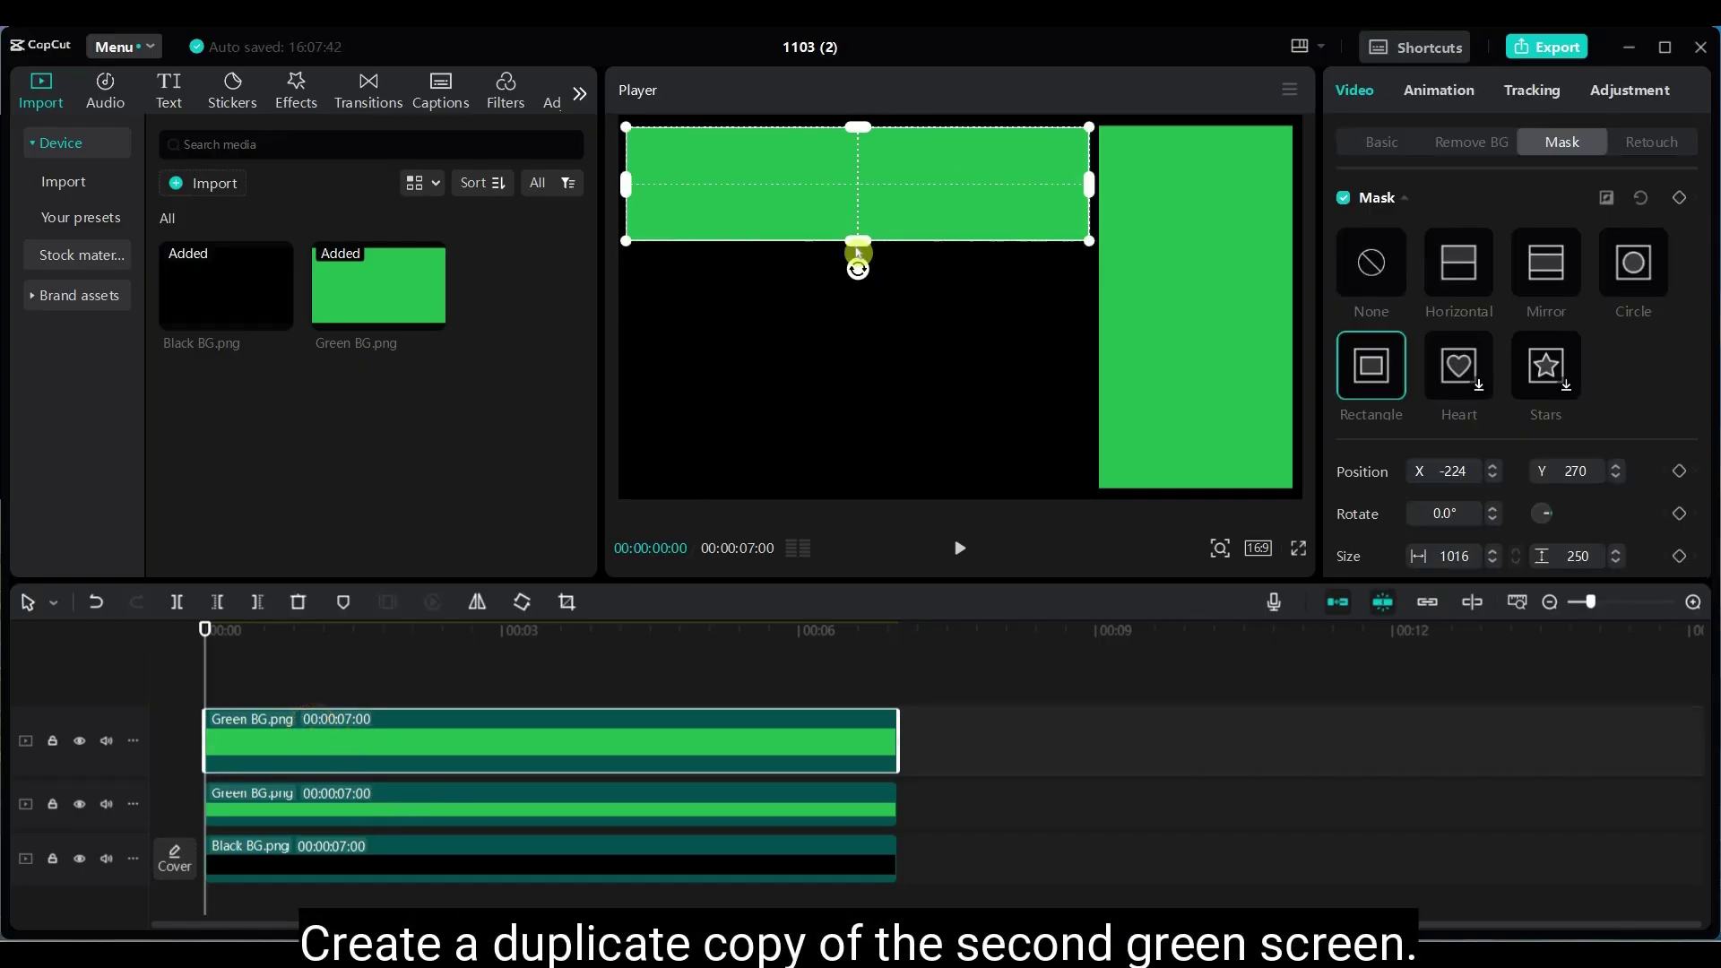
drag(475, 748, 472, 680)
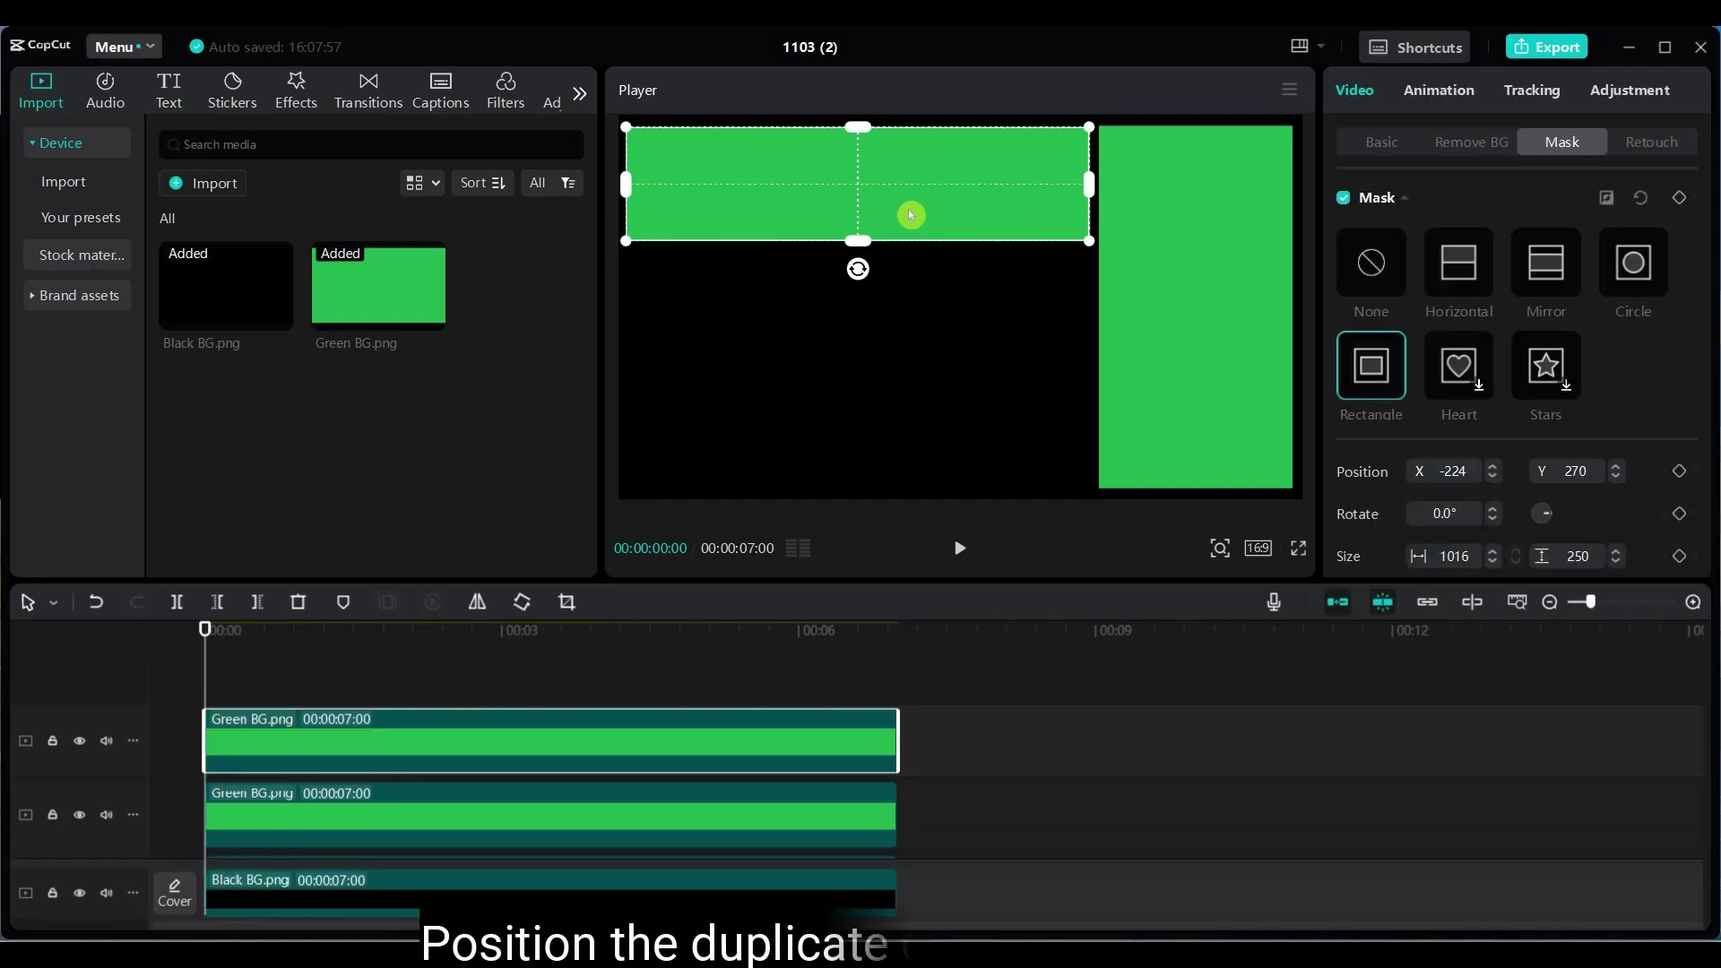
drag(896, 188, 899, 304)
Duplicate the middle green panel's clip and move the duplicate's mask down to Y -274 as the bottom panel.
click(644, 742)
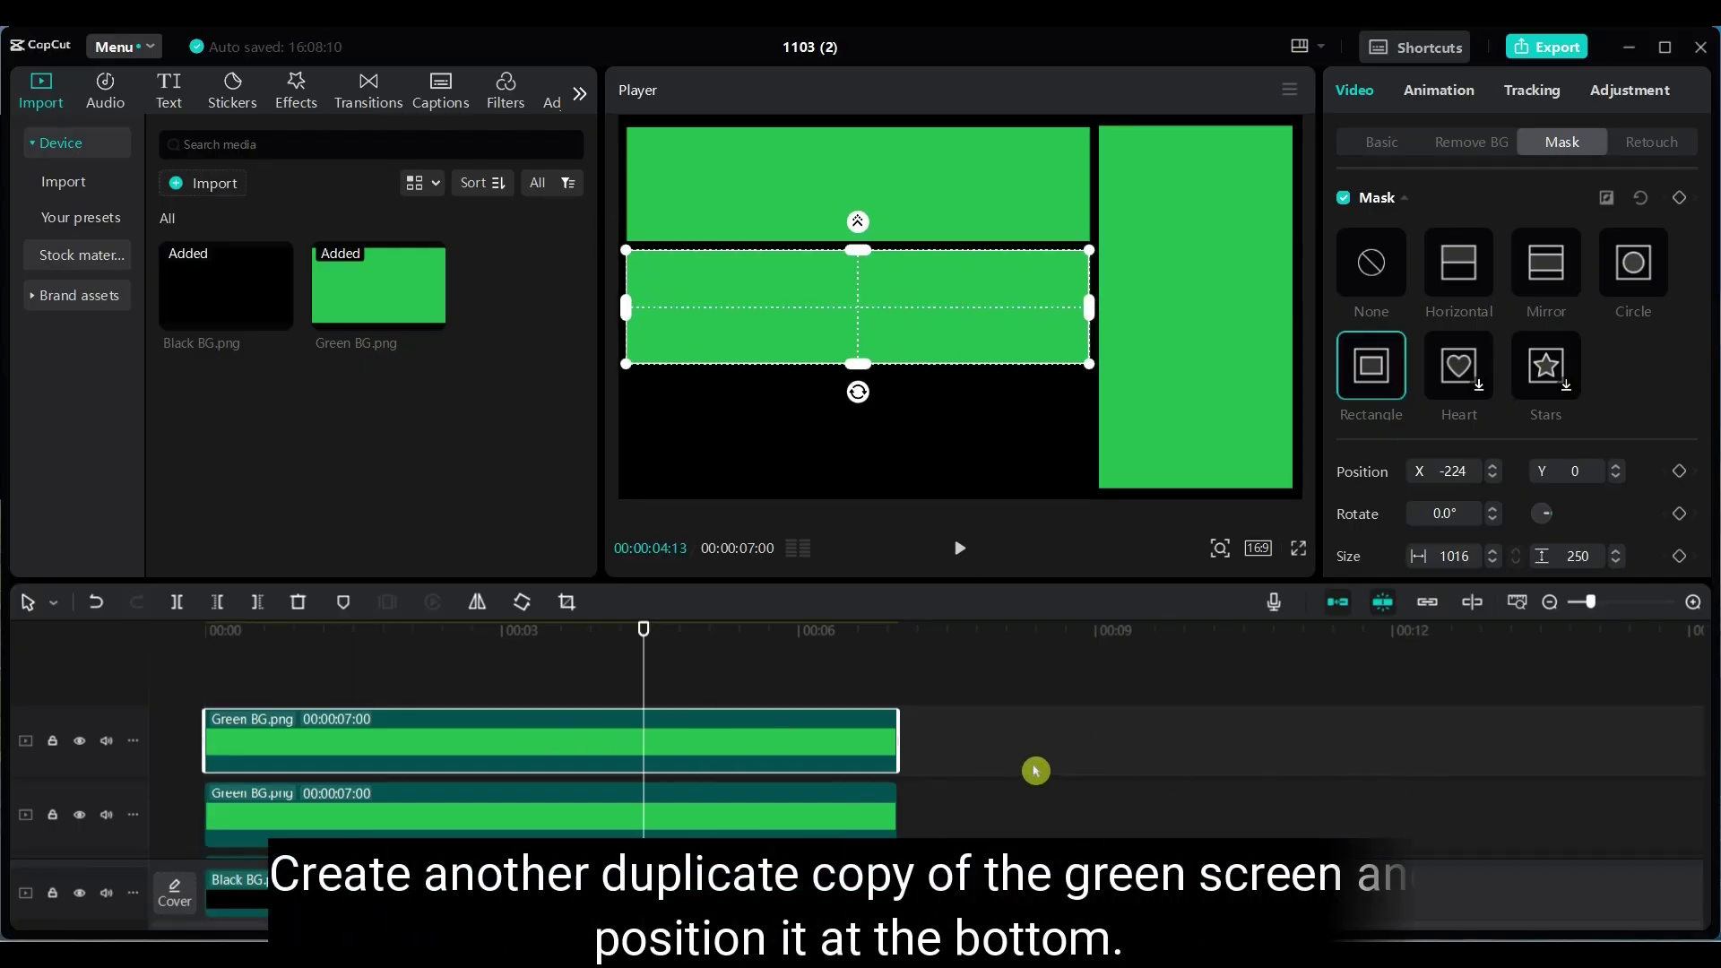
drag(526, 737, 540, 677)
drag(865, 315, 869, 435)
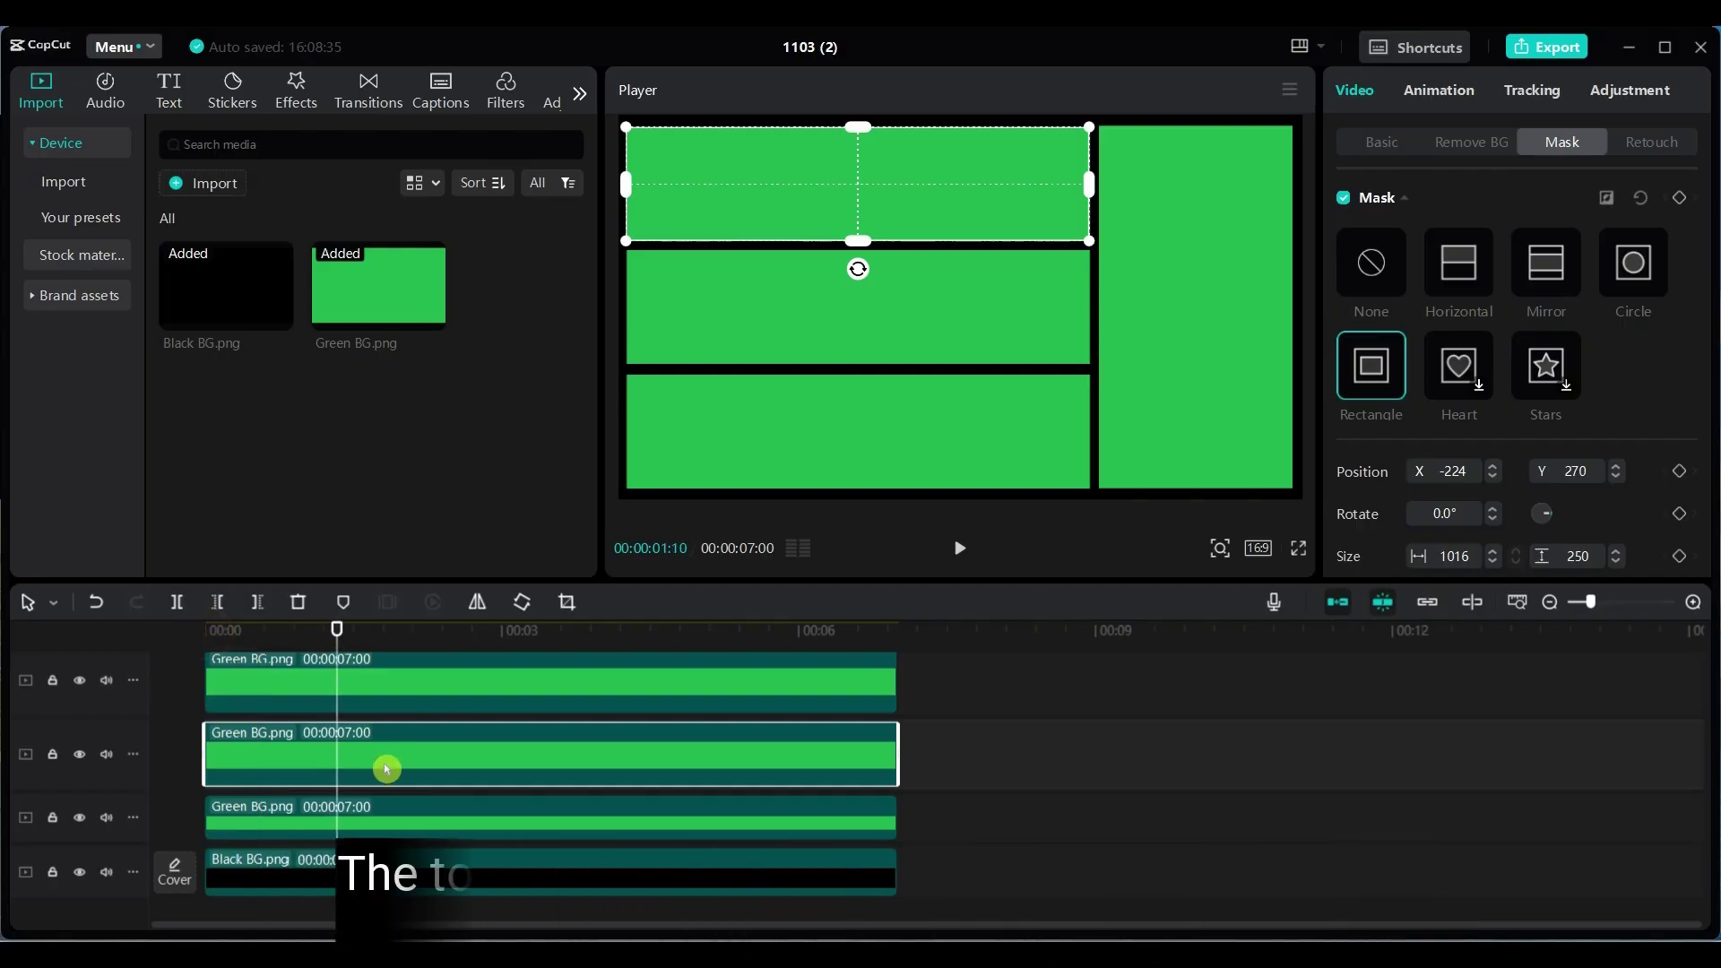
Make the top panel's clip start at 00:00:01:10 and trim its end to match the other clips at 7 seconds.
drag(384, 768, 514, 769)
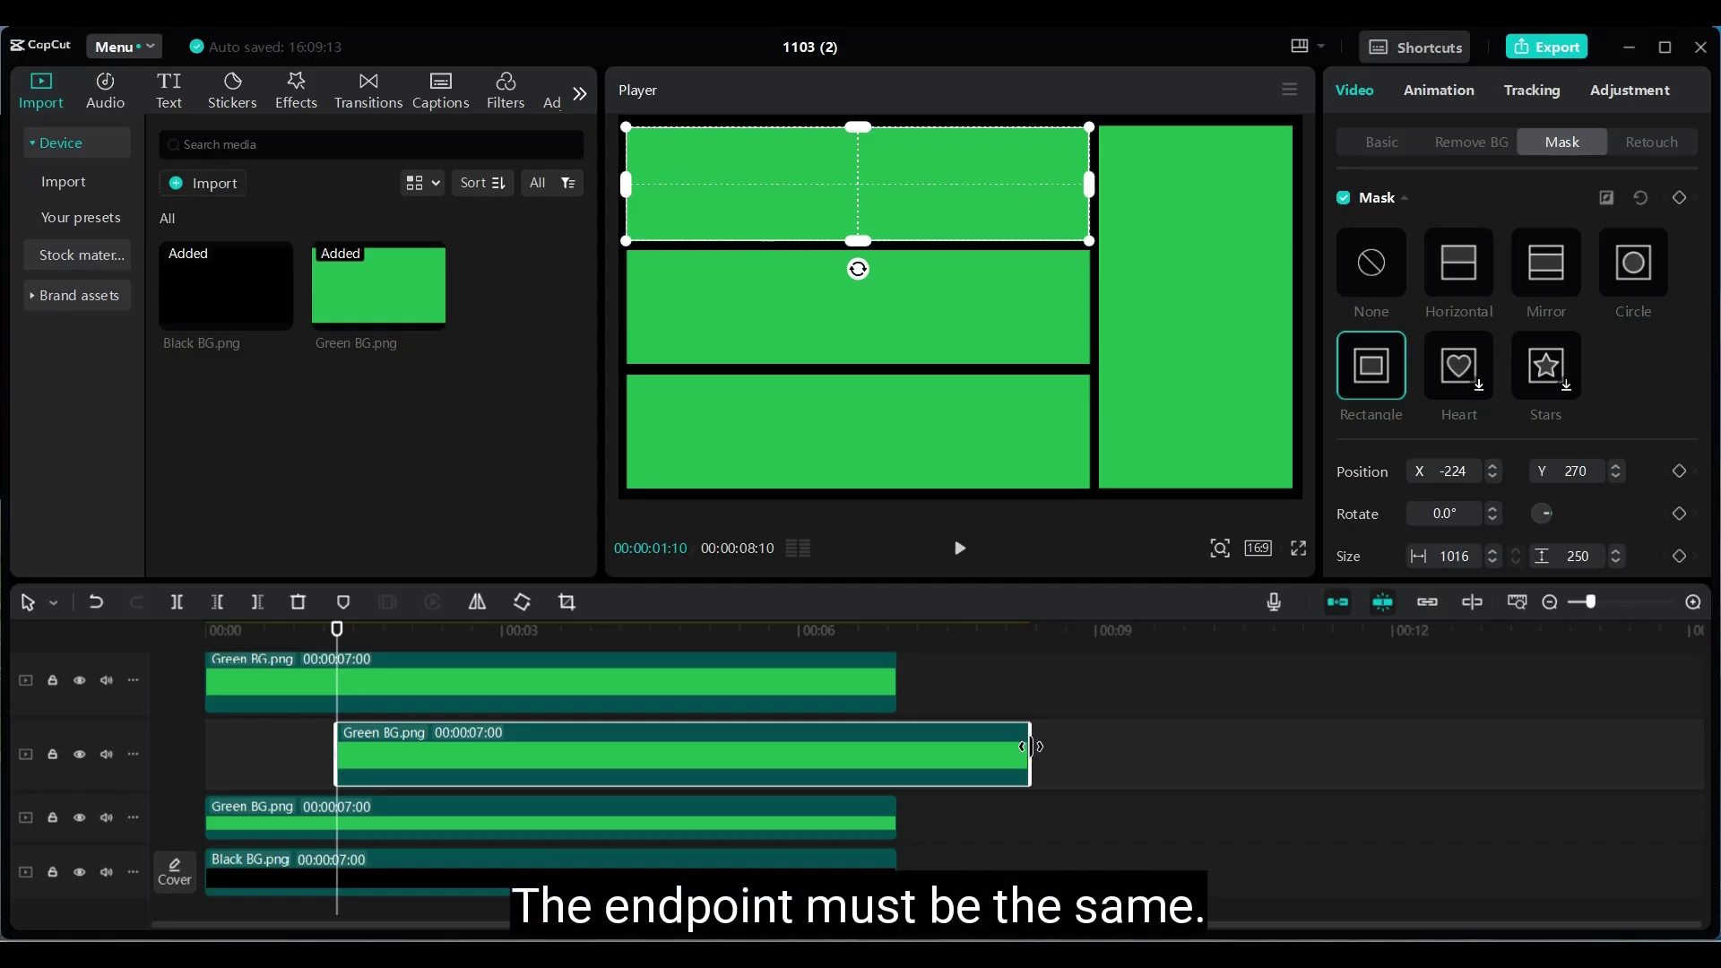
drag(1031, 747, 995, 747)
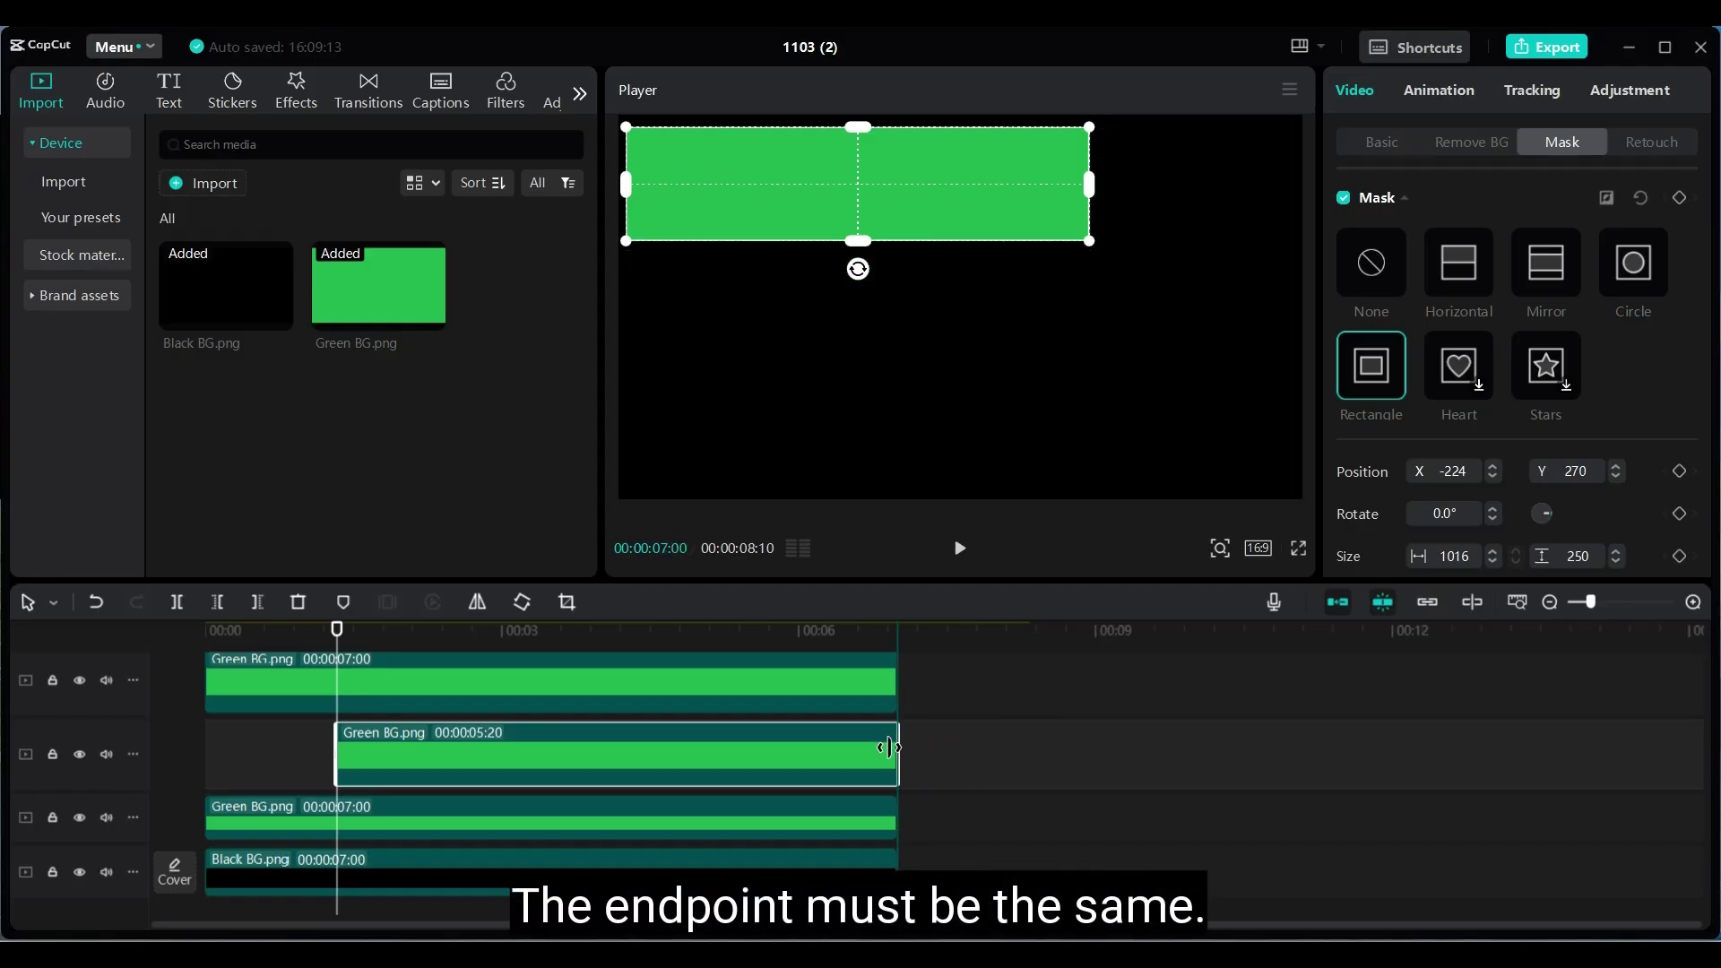
drag(888, 746, 888, 747)
Trim the middle panel's clip to start at 1 second and the bottom panel's clip to start at 1 second 20 frames.
drag(307, 639, 303, 640)
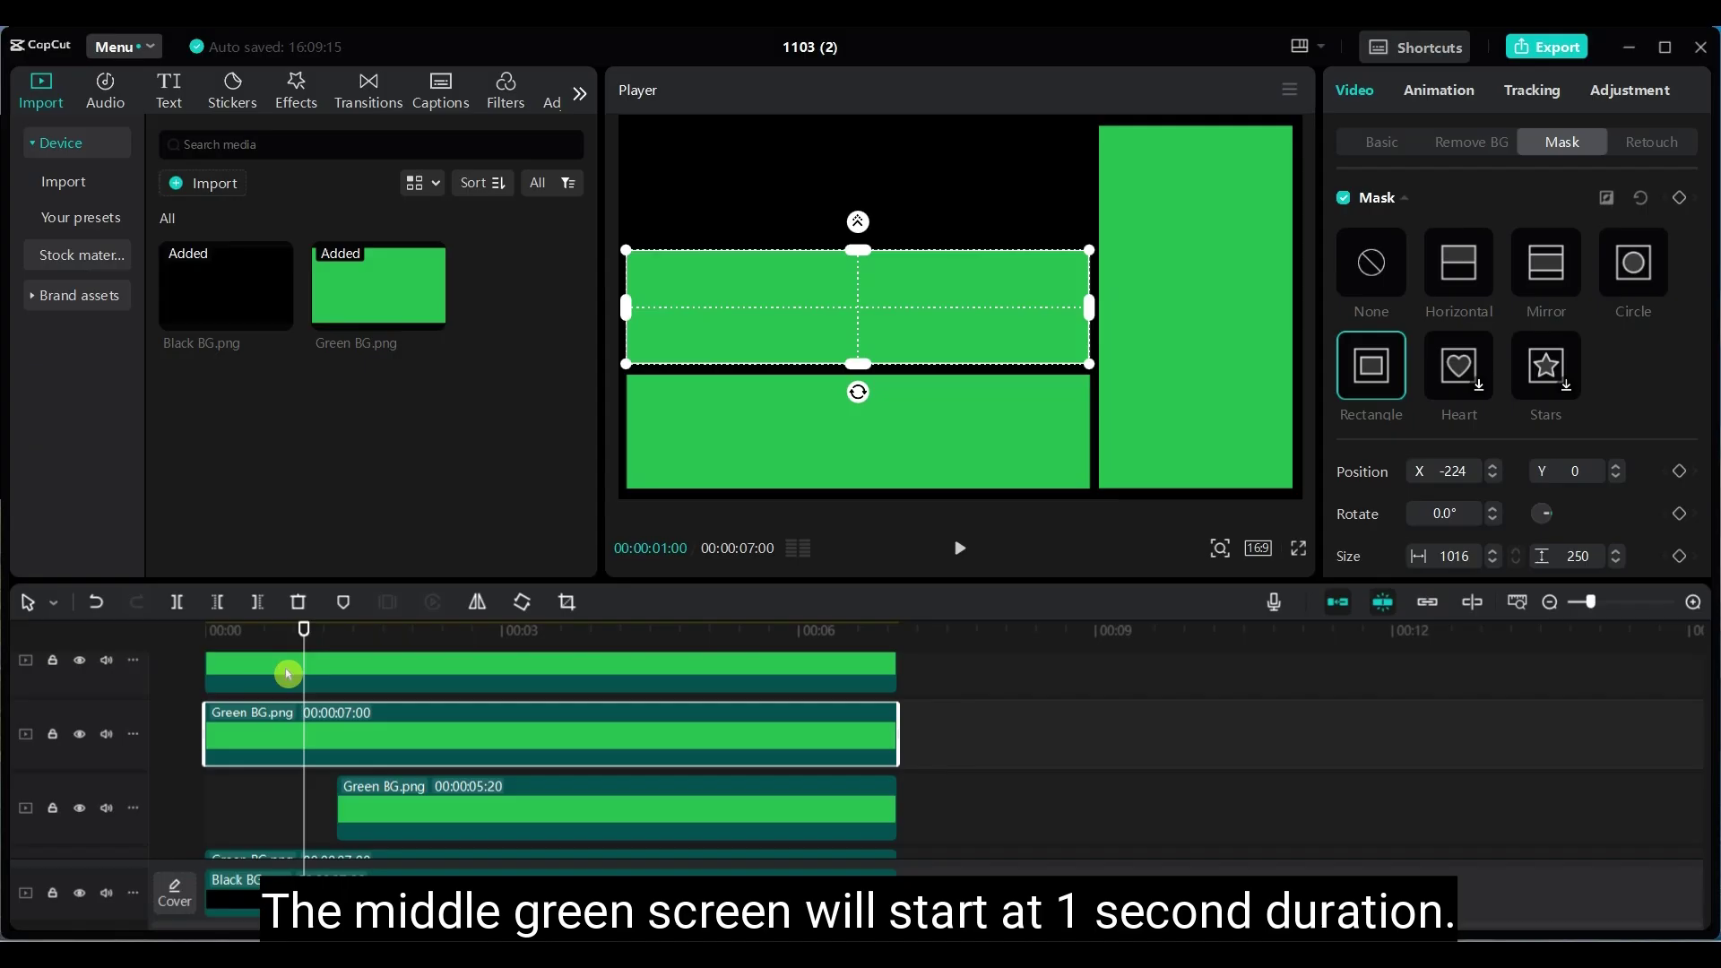
drag(290, 733, 303, 733)
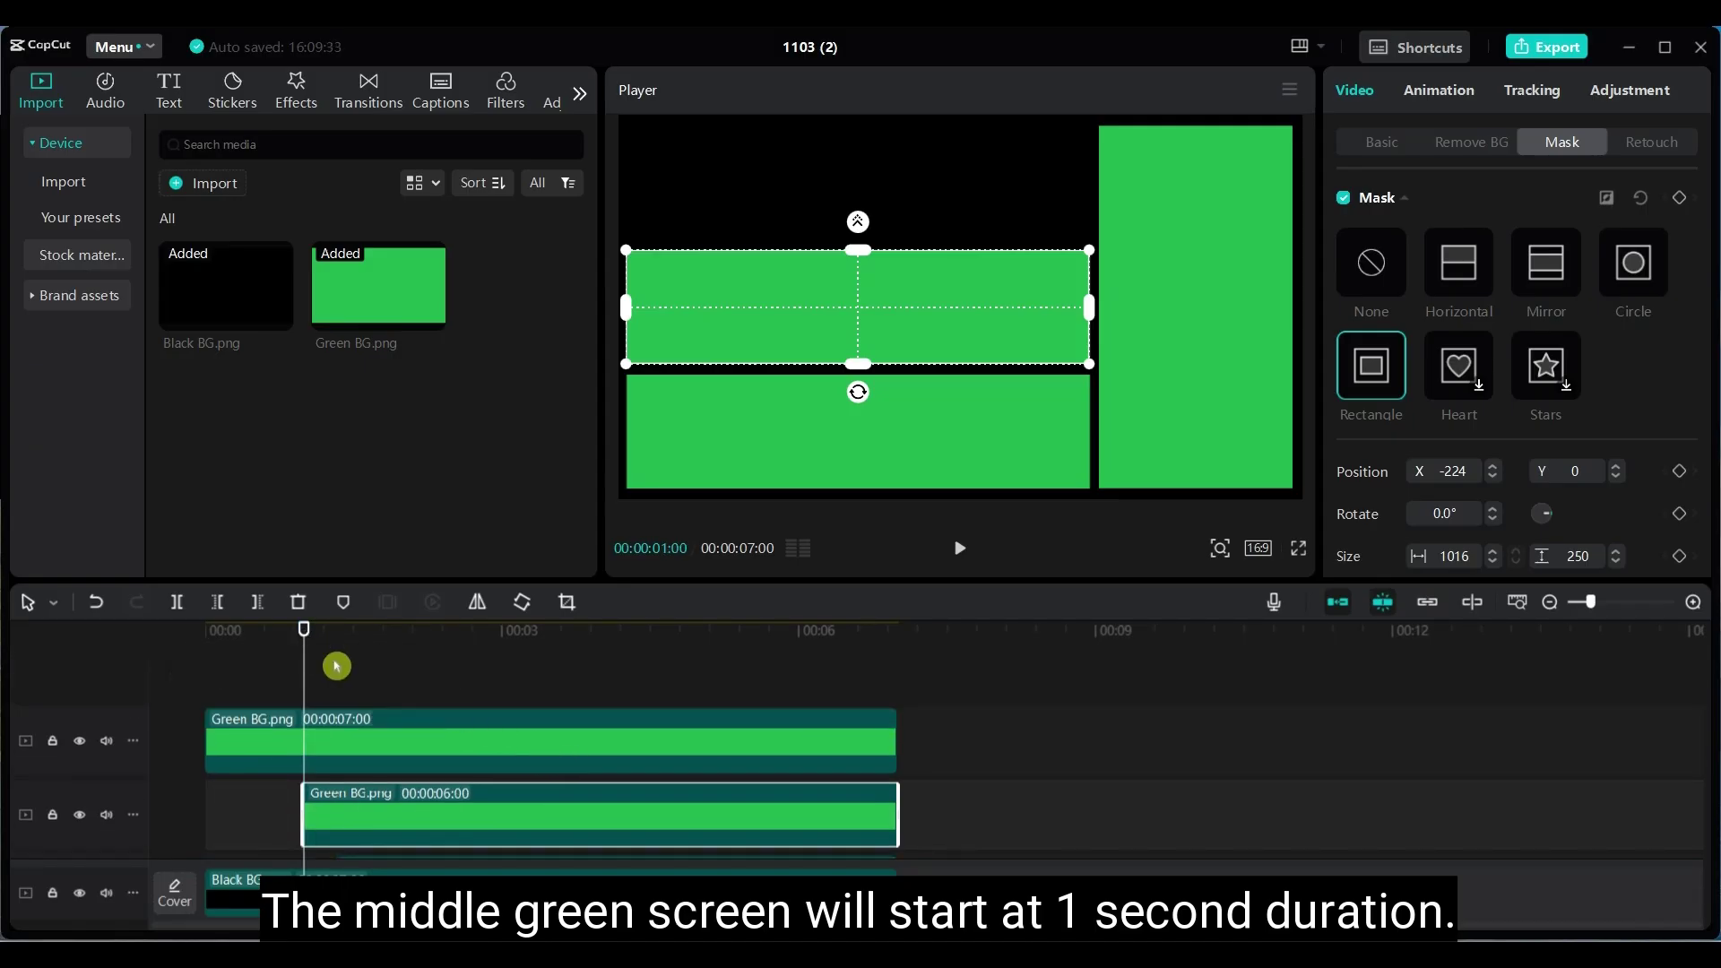
scroll(453, 688, down, 1)
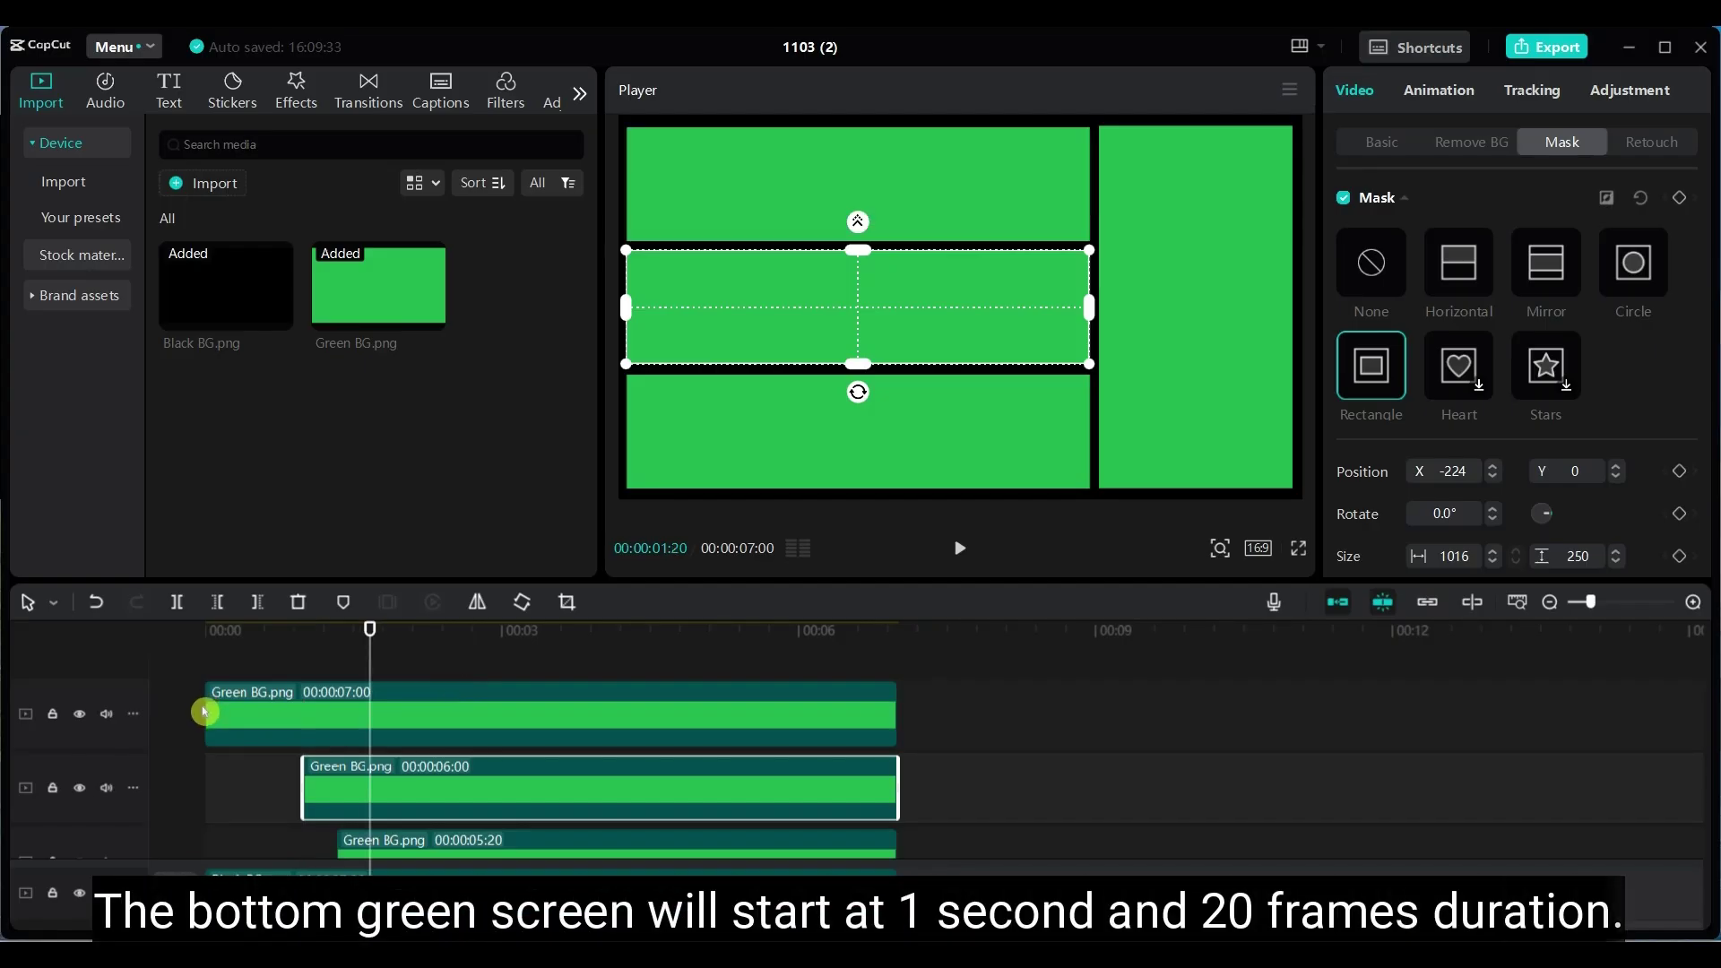
click(224, 710)
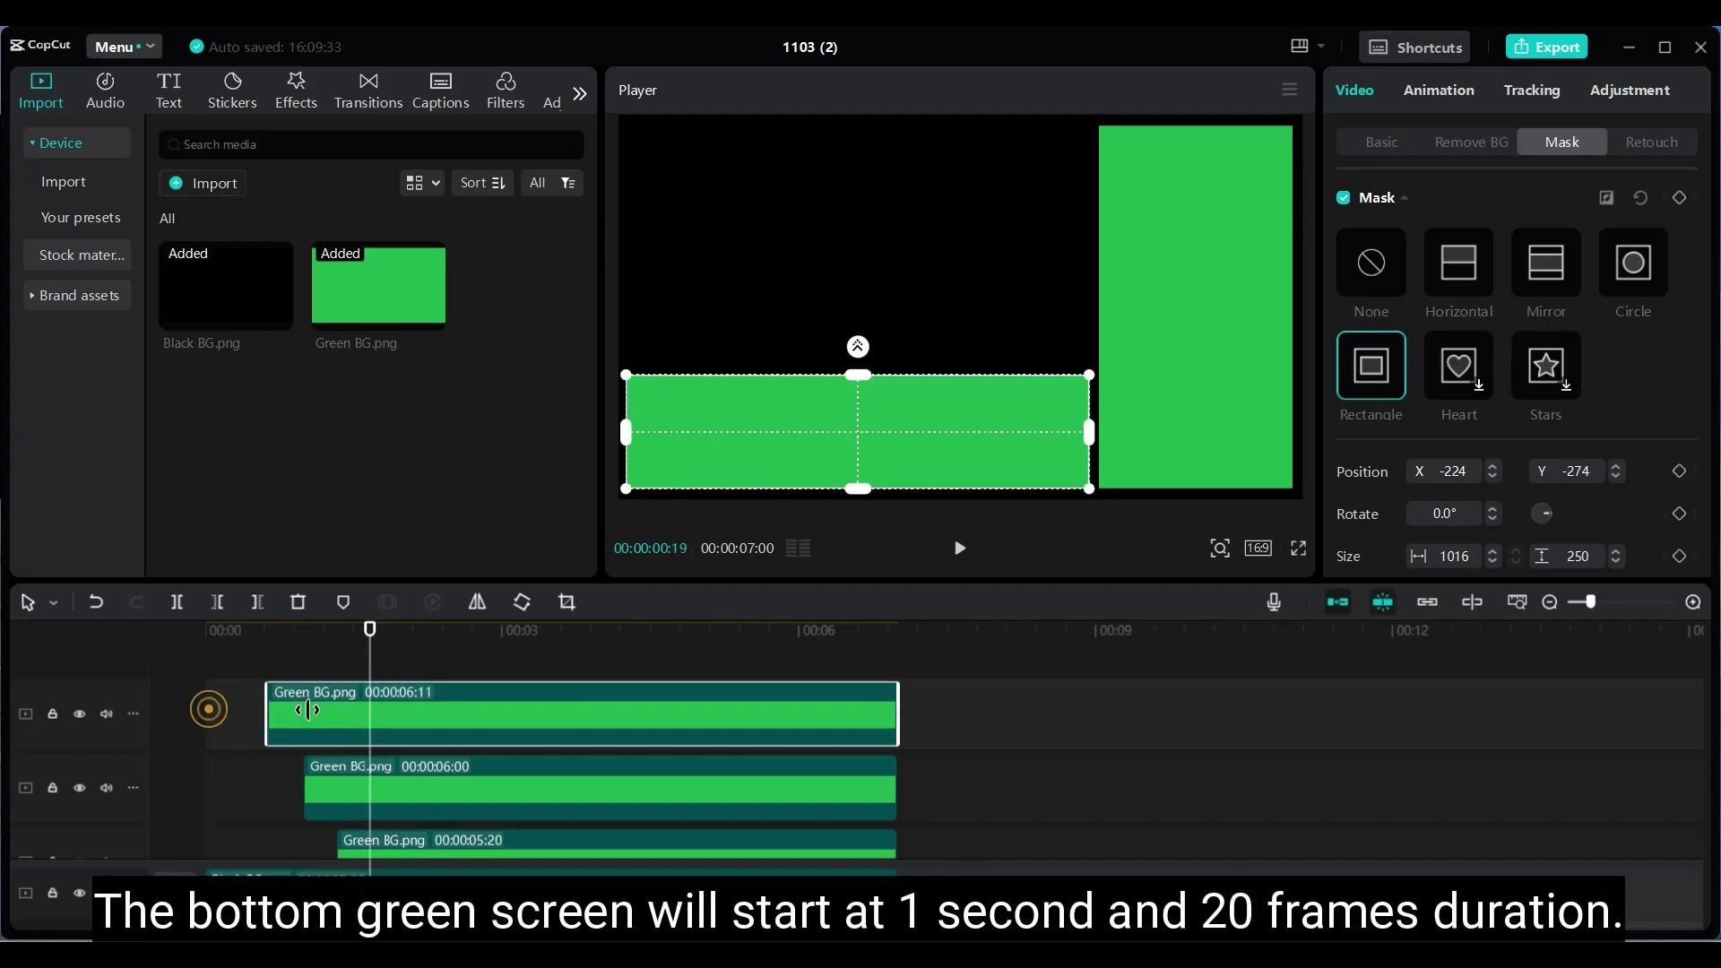
drag(307, 710, 372, 716)
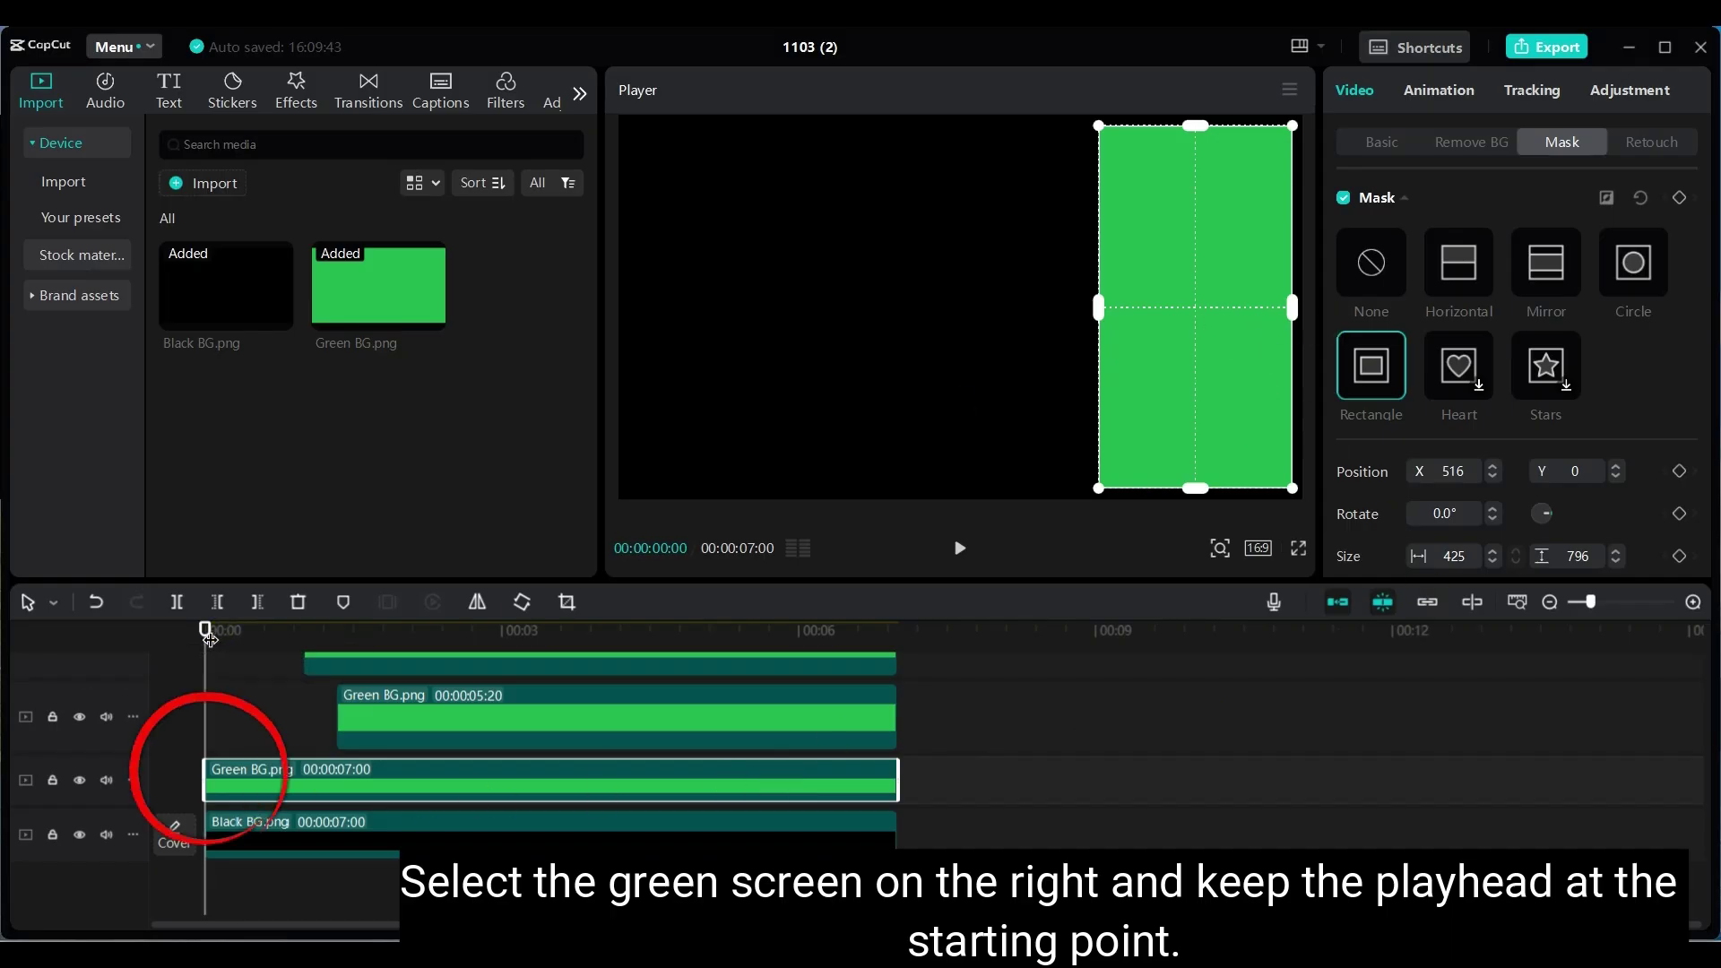
Keyframe the right panel's mask position at 0 and 1 second, shift X at the first keyframe to hide the panel off the right edge, and preview it.
drag(205, 630, 199, 630)
click(1679, 472)
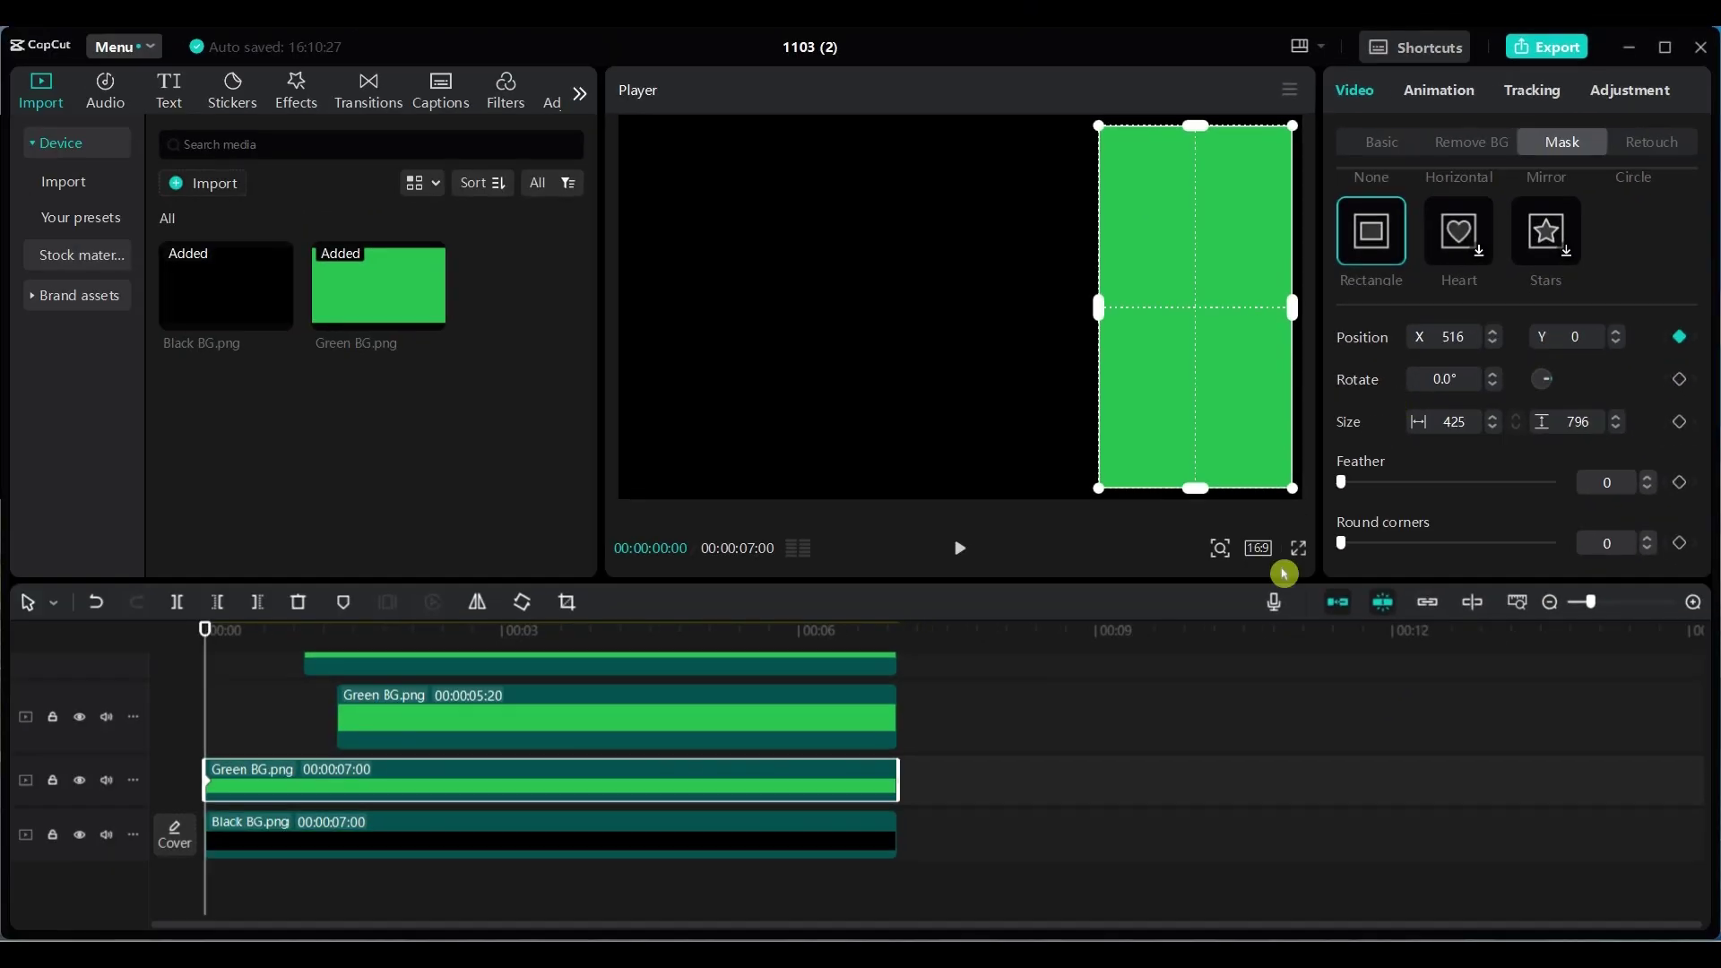
drag(208, 642, 303, 646)
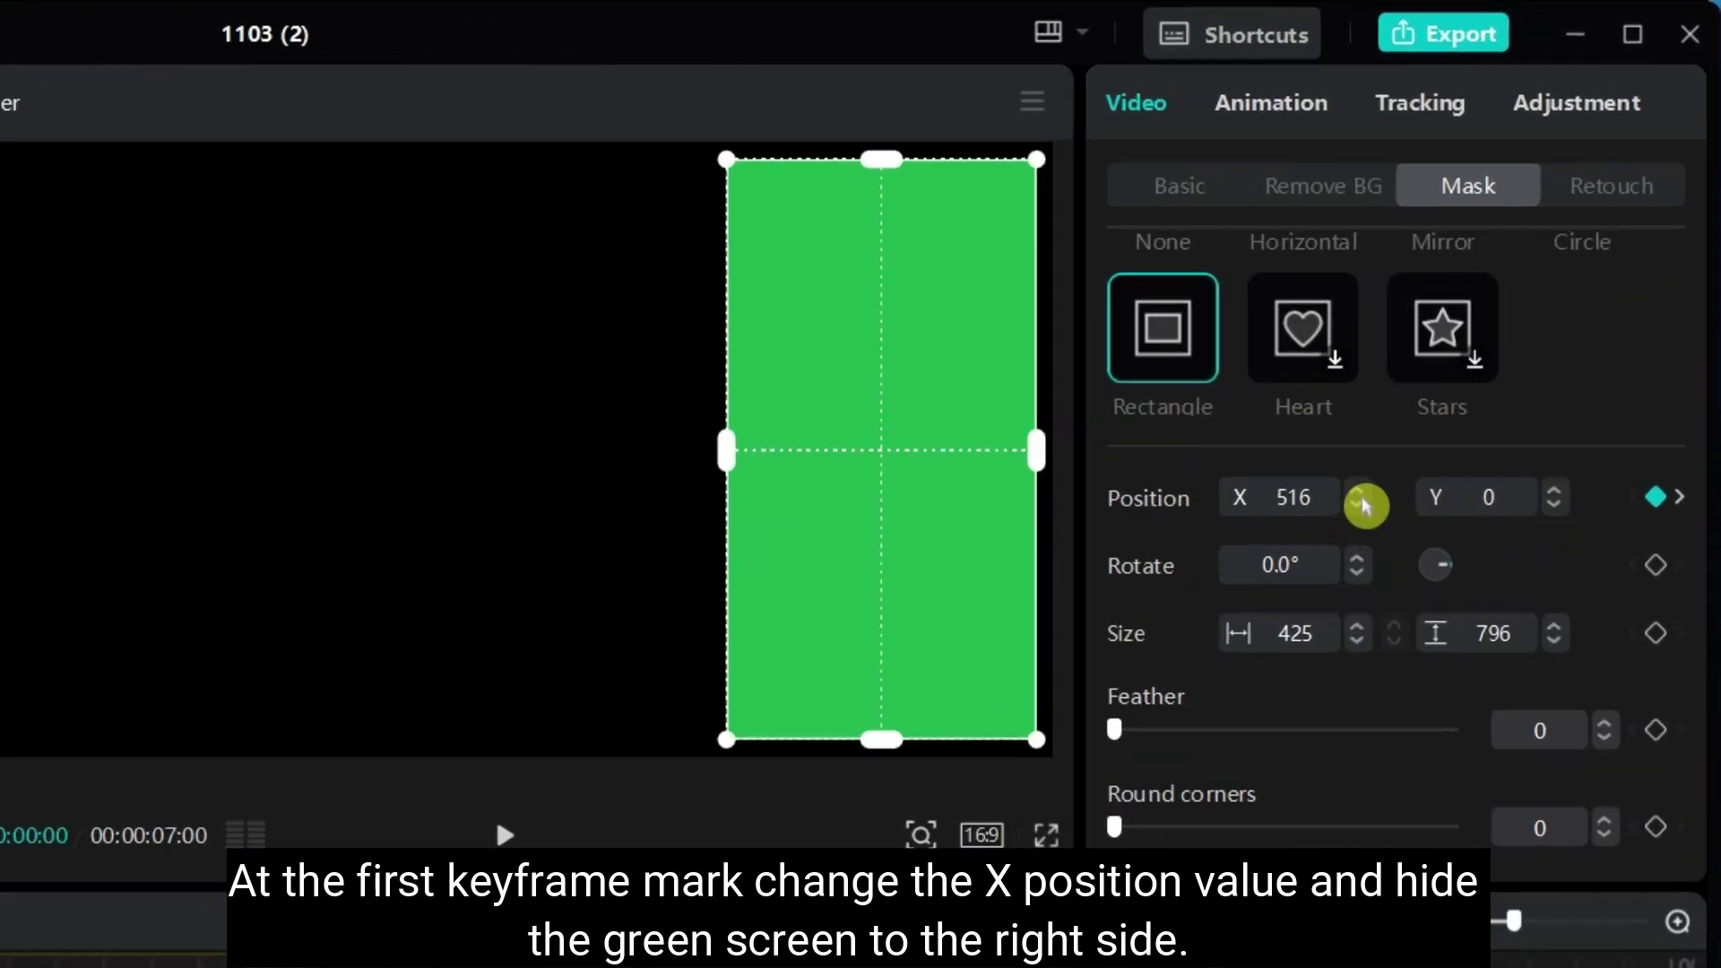
click(1492, 333)
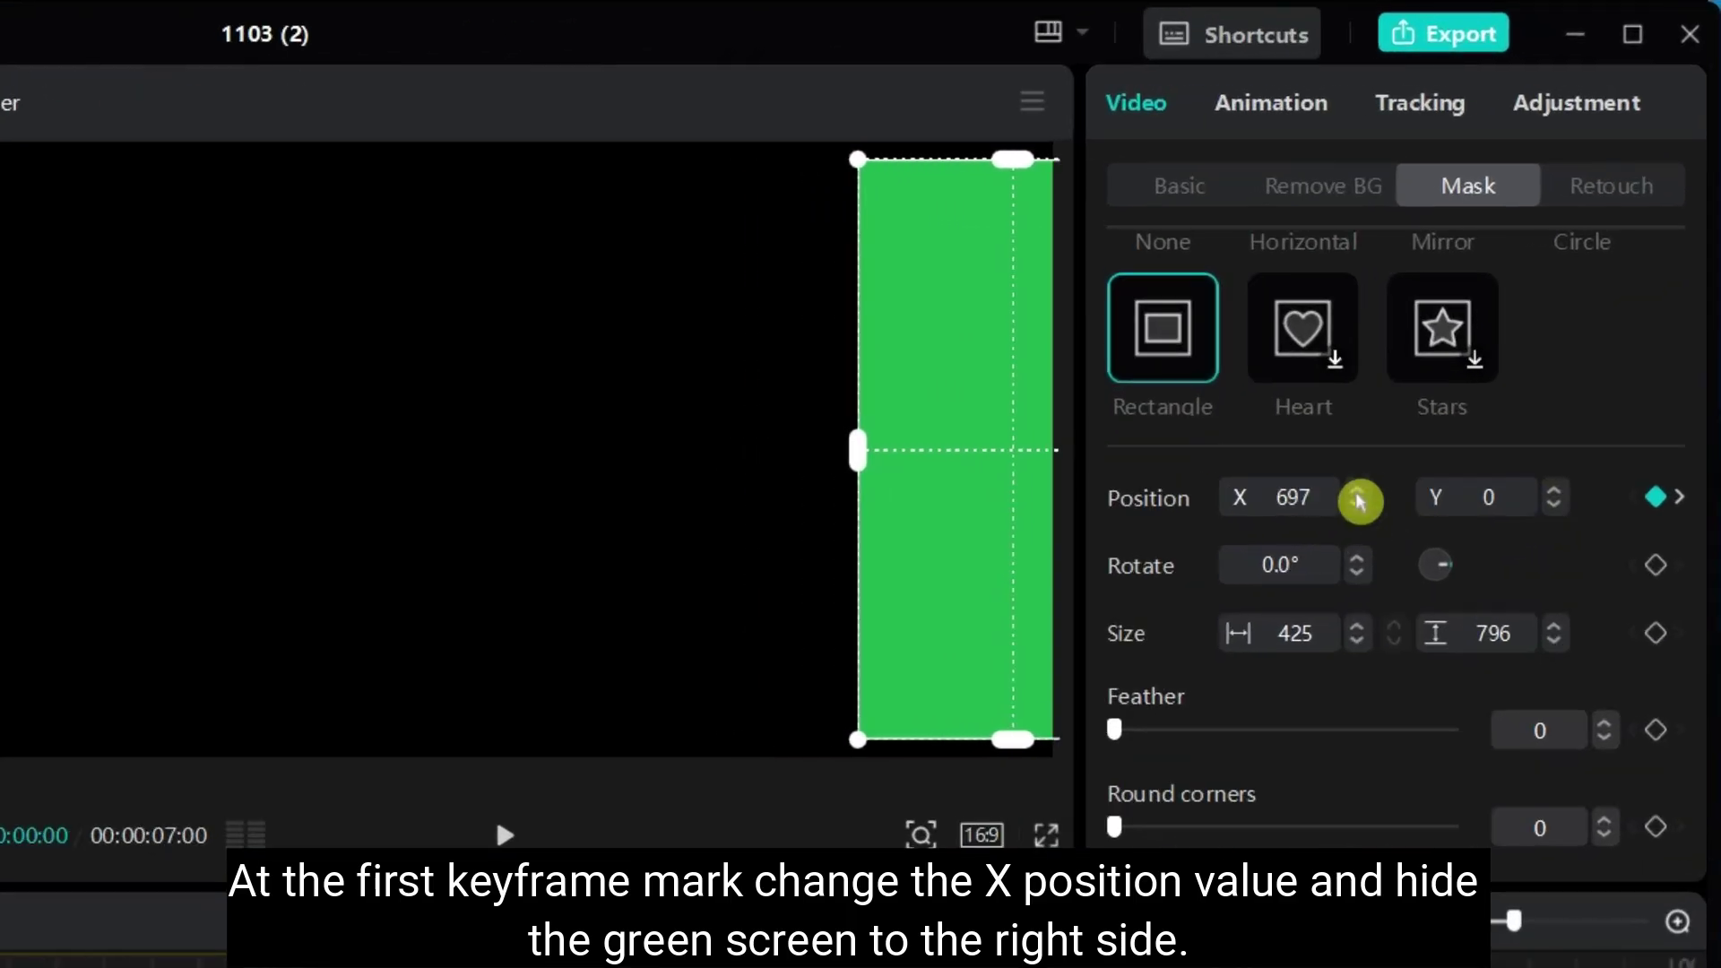
drag(1359, 500, 1360, 500)
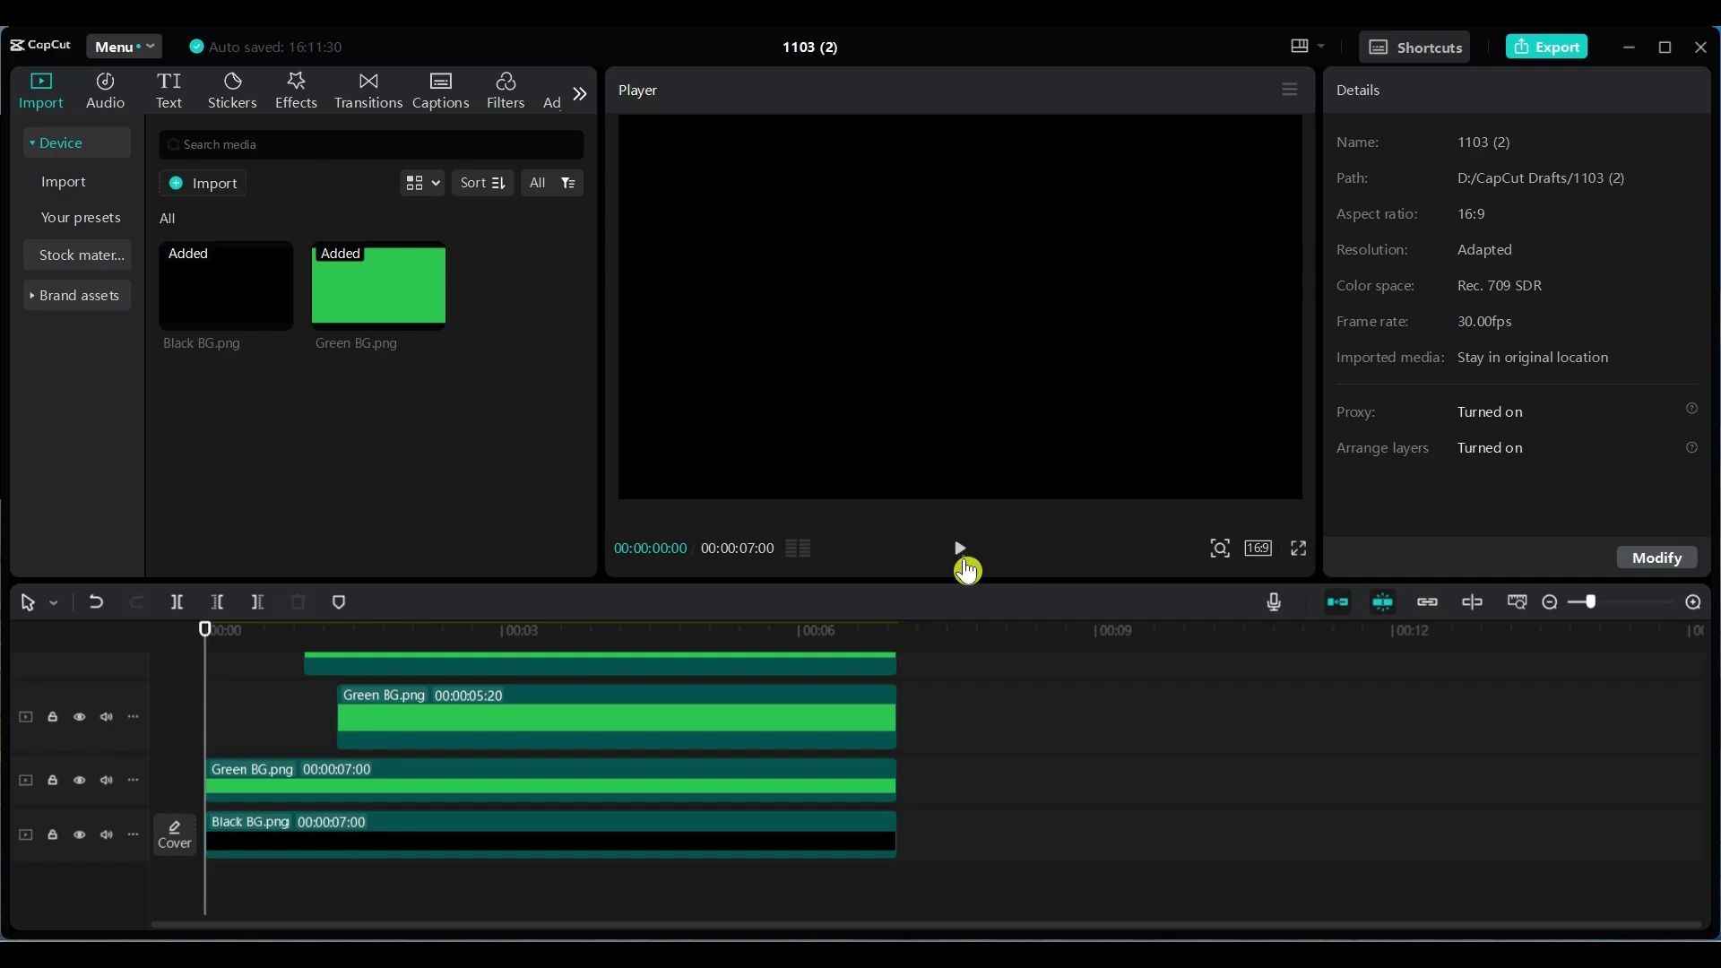
click(963, 557)
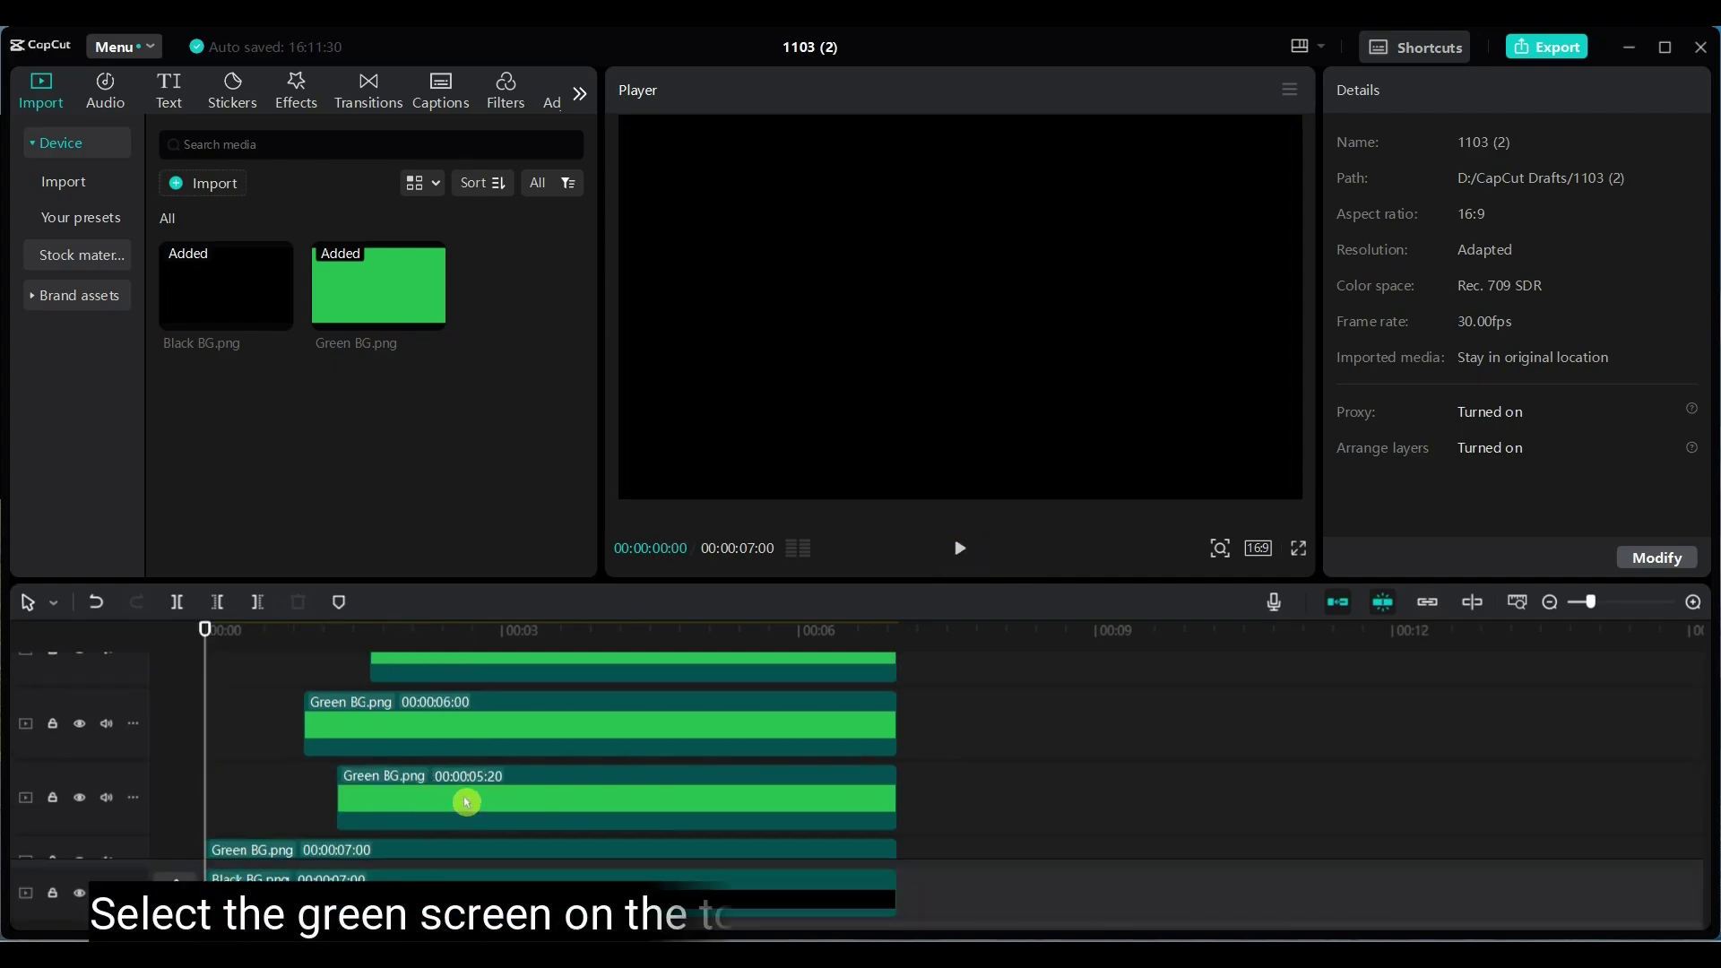
Add mask position keyframes to the top panel's clip at 00:00:01:10 and 00:00:02:10.
click(407, 798)
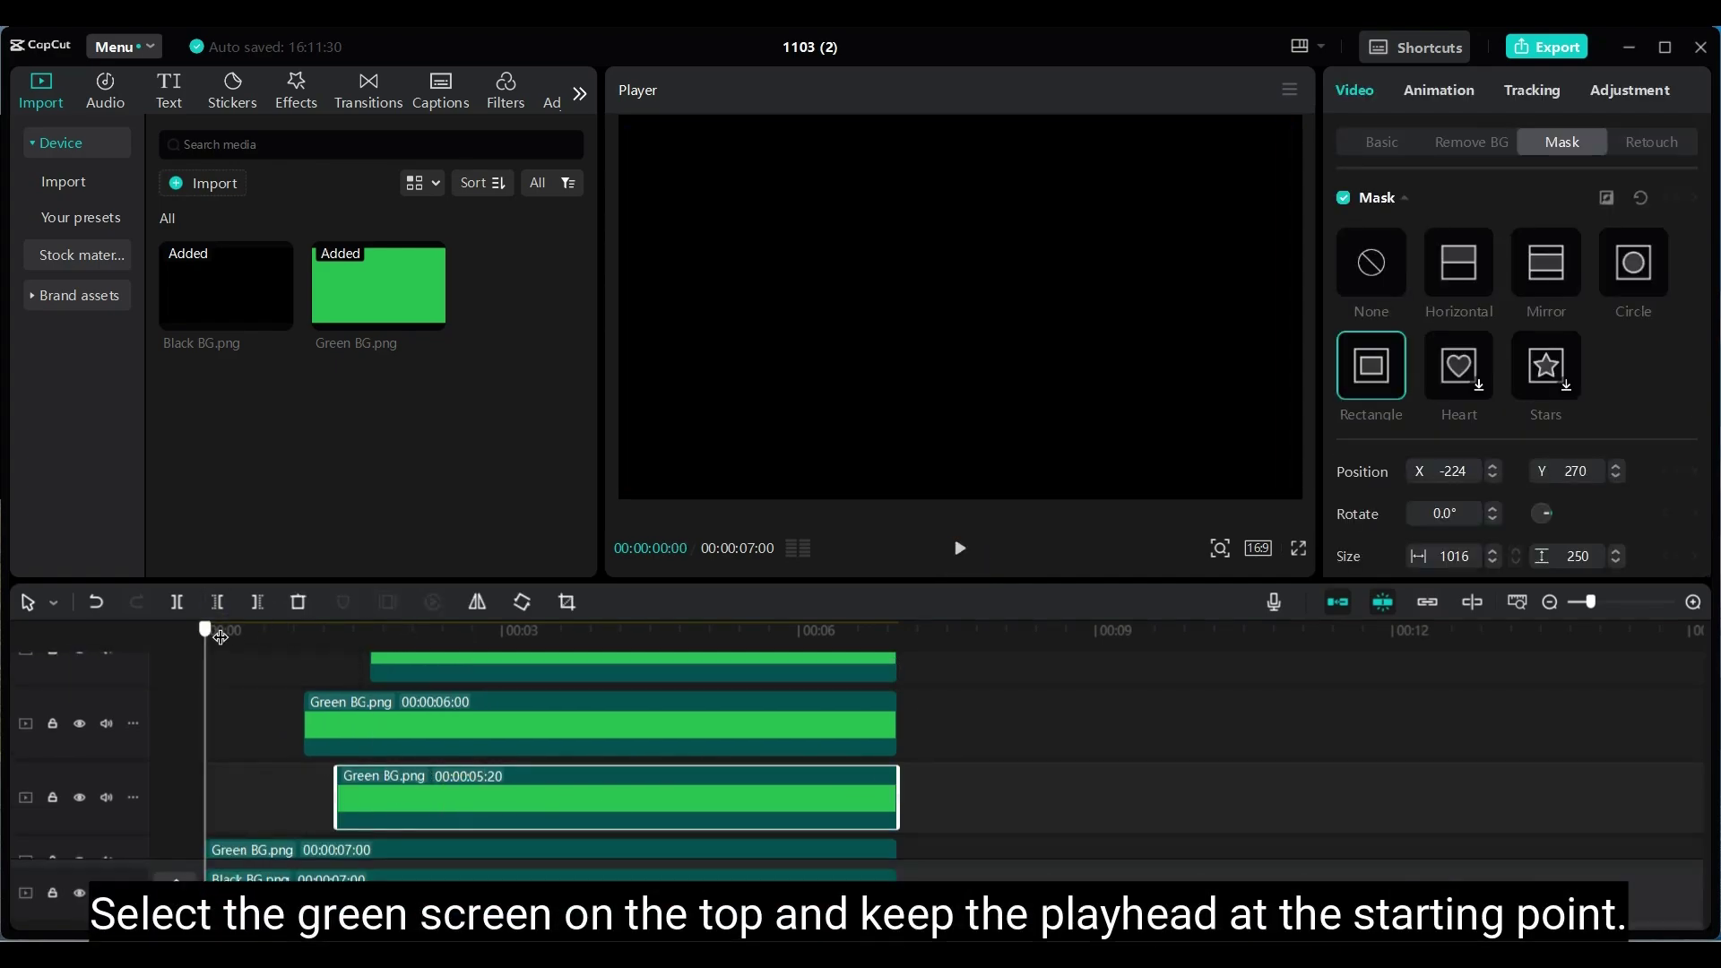
drag(221, 637, 367, 643)
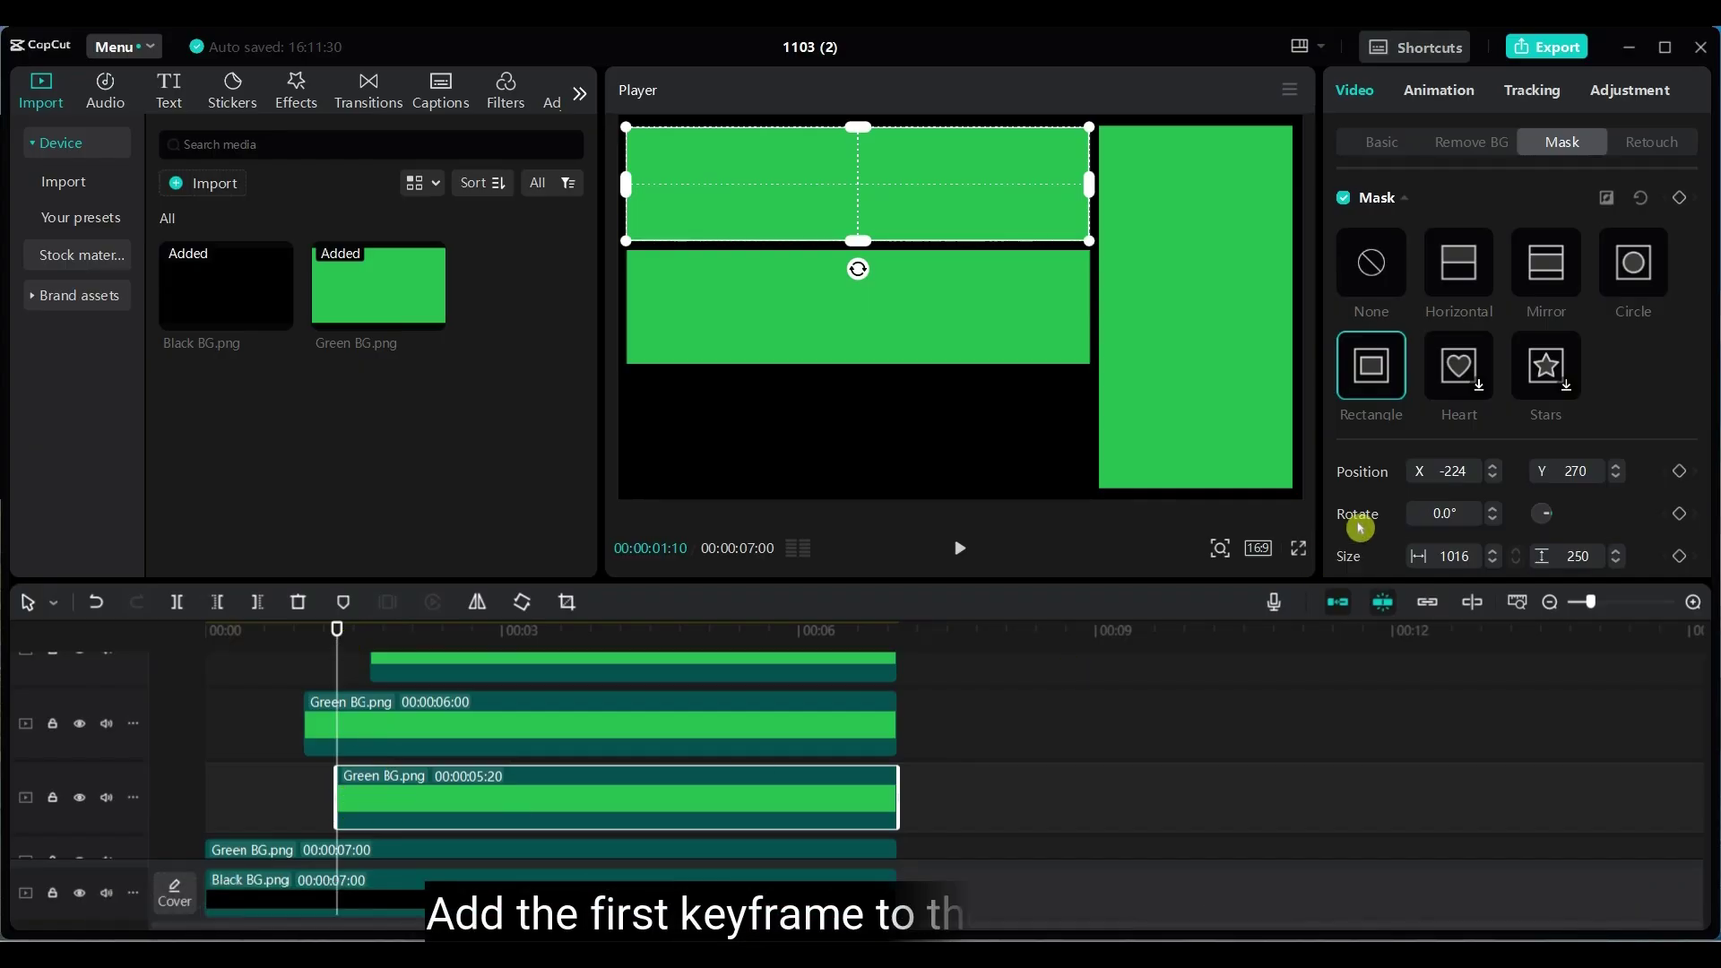
scroll(1524, 451, down, 2)
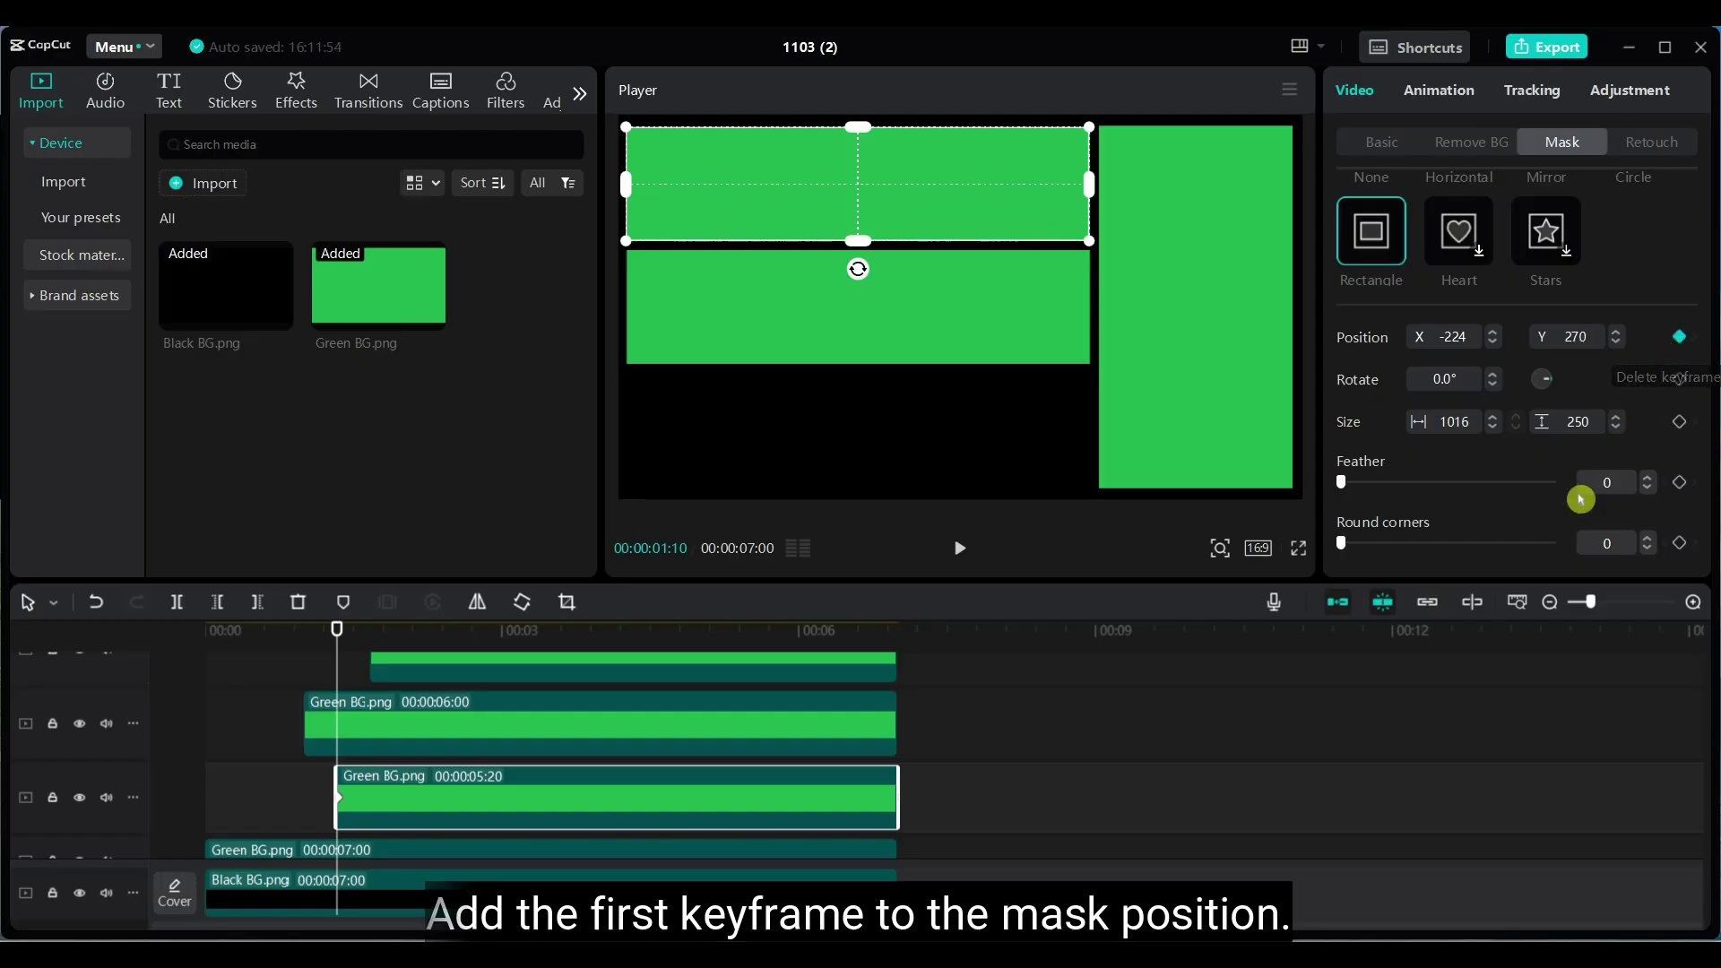
drag(337, 630, 414, 674)
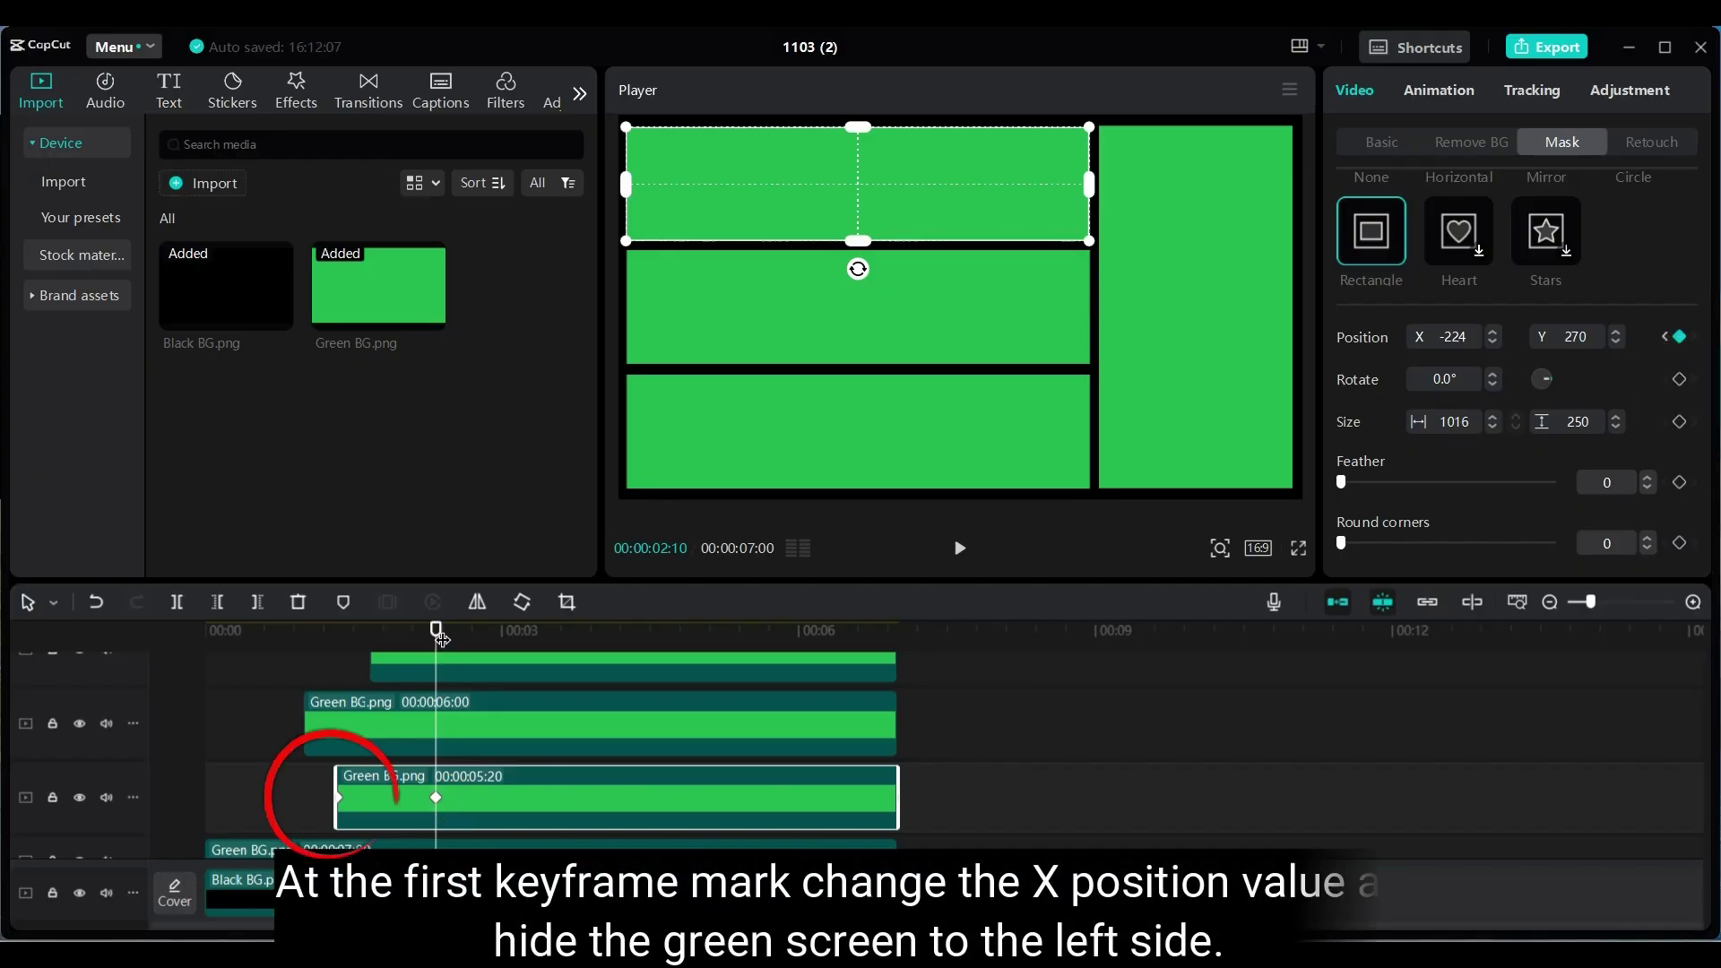
Set the top panel's mask X position to -1260 at its first keyframe so the panel is hidden off the left edge.
drag(432, 635, 348, 647)
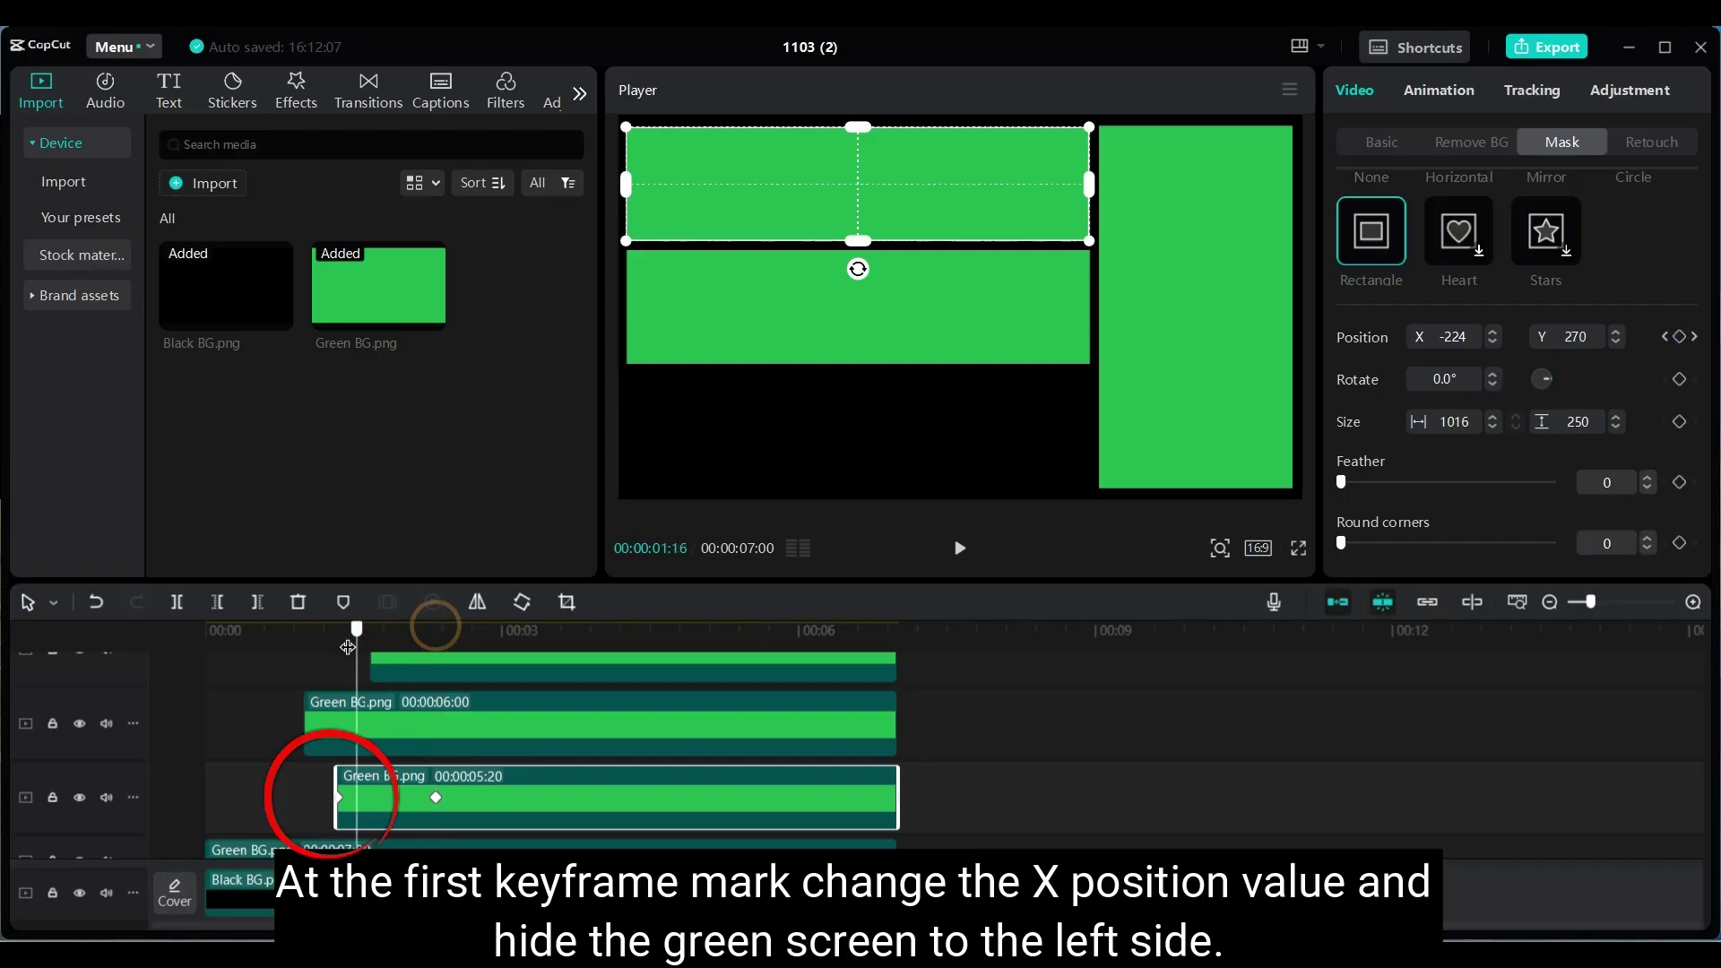
click(1494, 349)
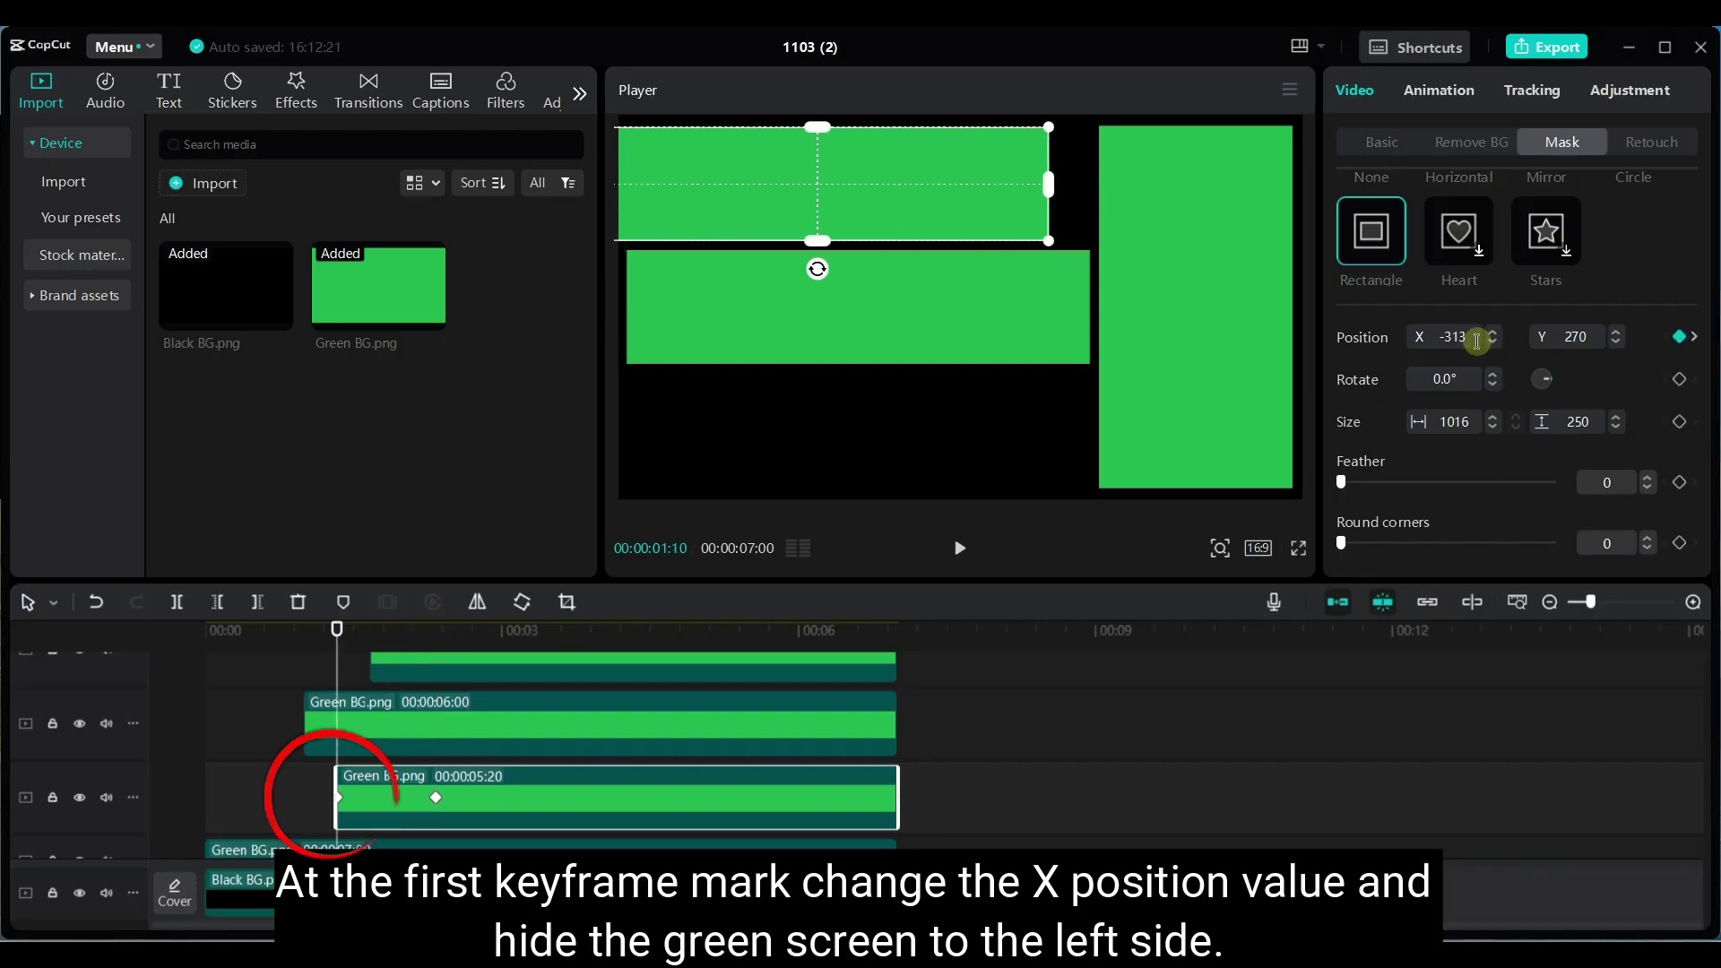
click(1445, 338)
text(-1260)
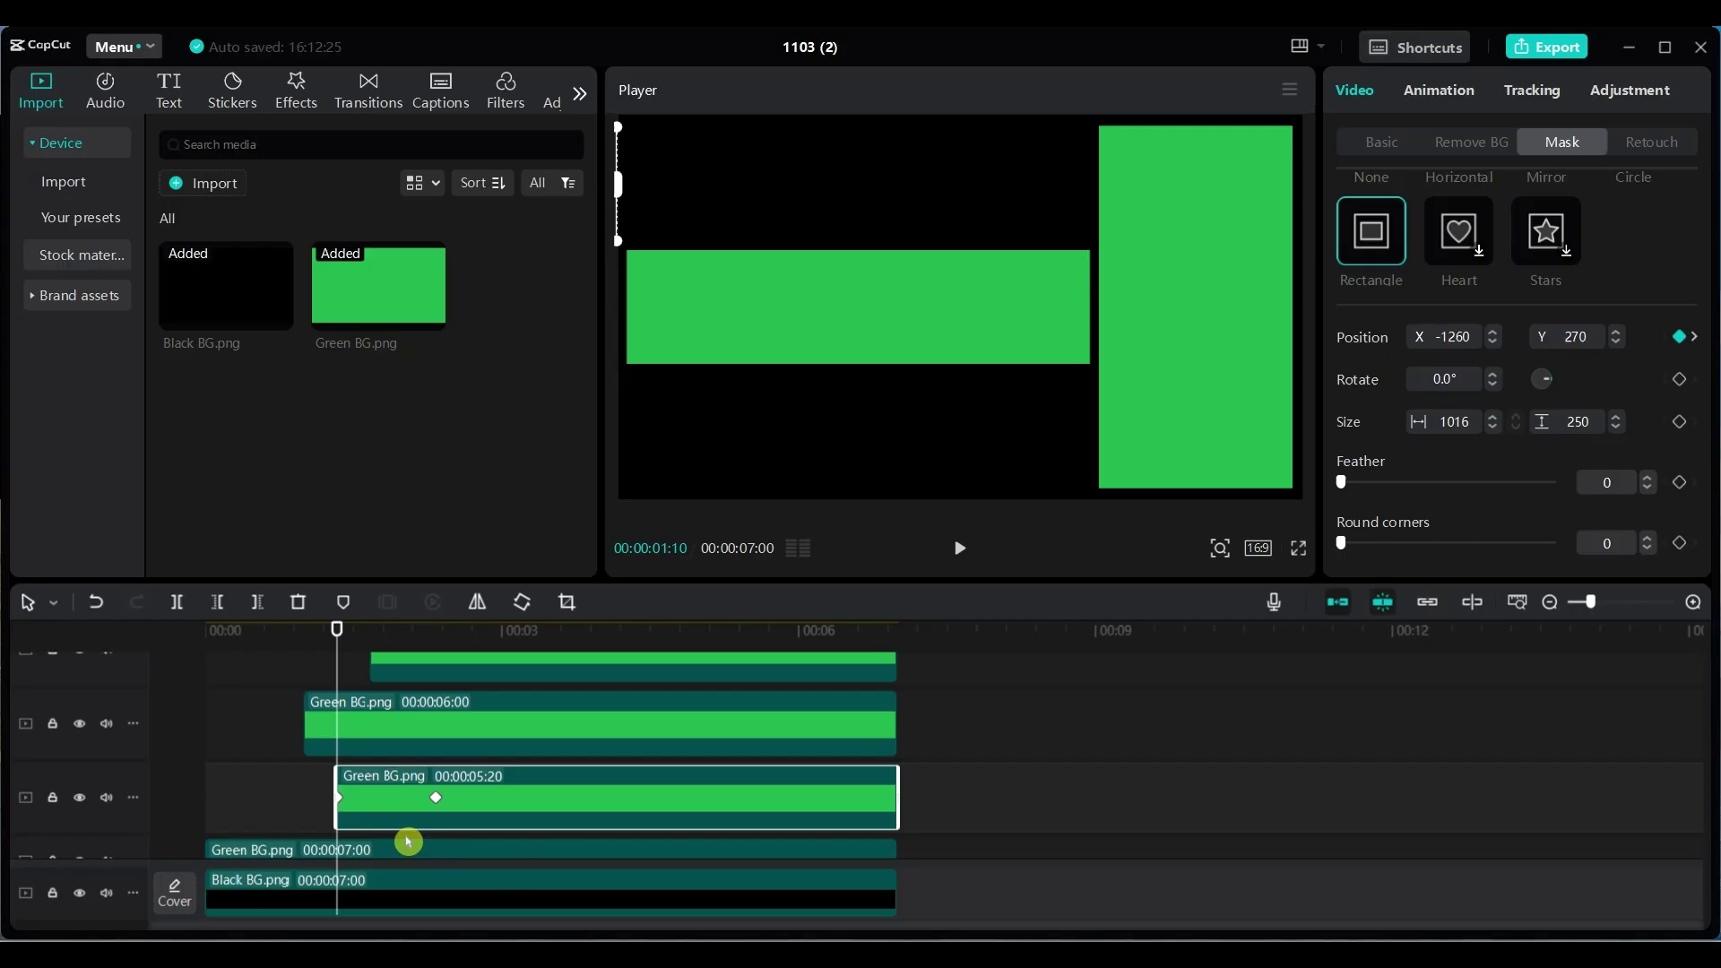
Keyframe the middle panel's mask position at 00:00:01:00 and 00:00:02:00, shifting X at the first keyframe to hide the panel off the left edge.
click(1682, 341)
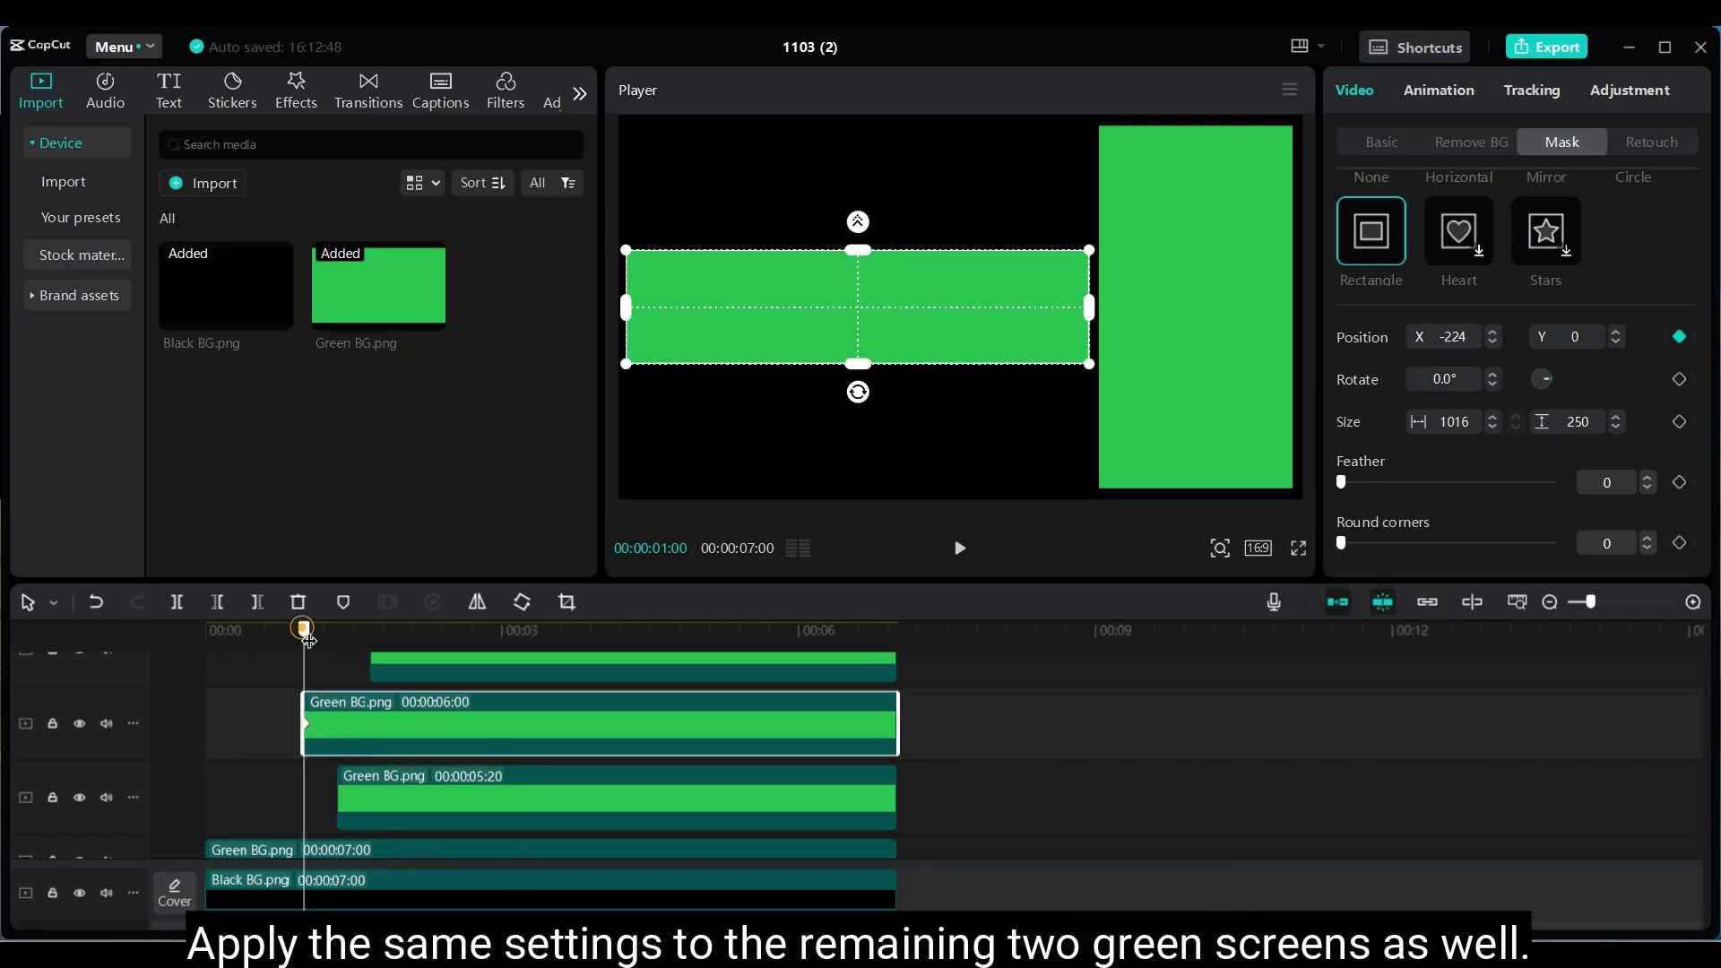
mouse_move(304, 632)
mouse_down()
mouse_move(388, 661)
mouse_move(319, 635)
mouse_up()
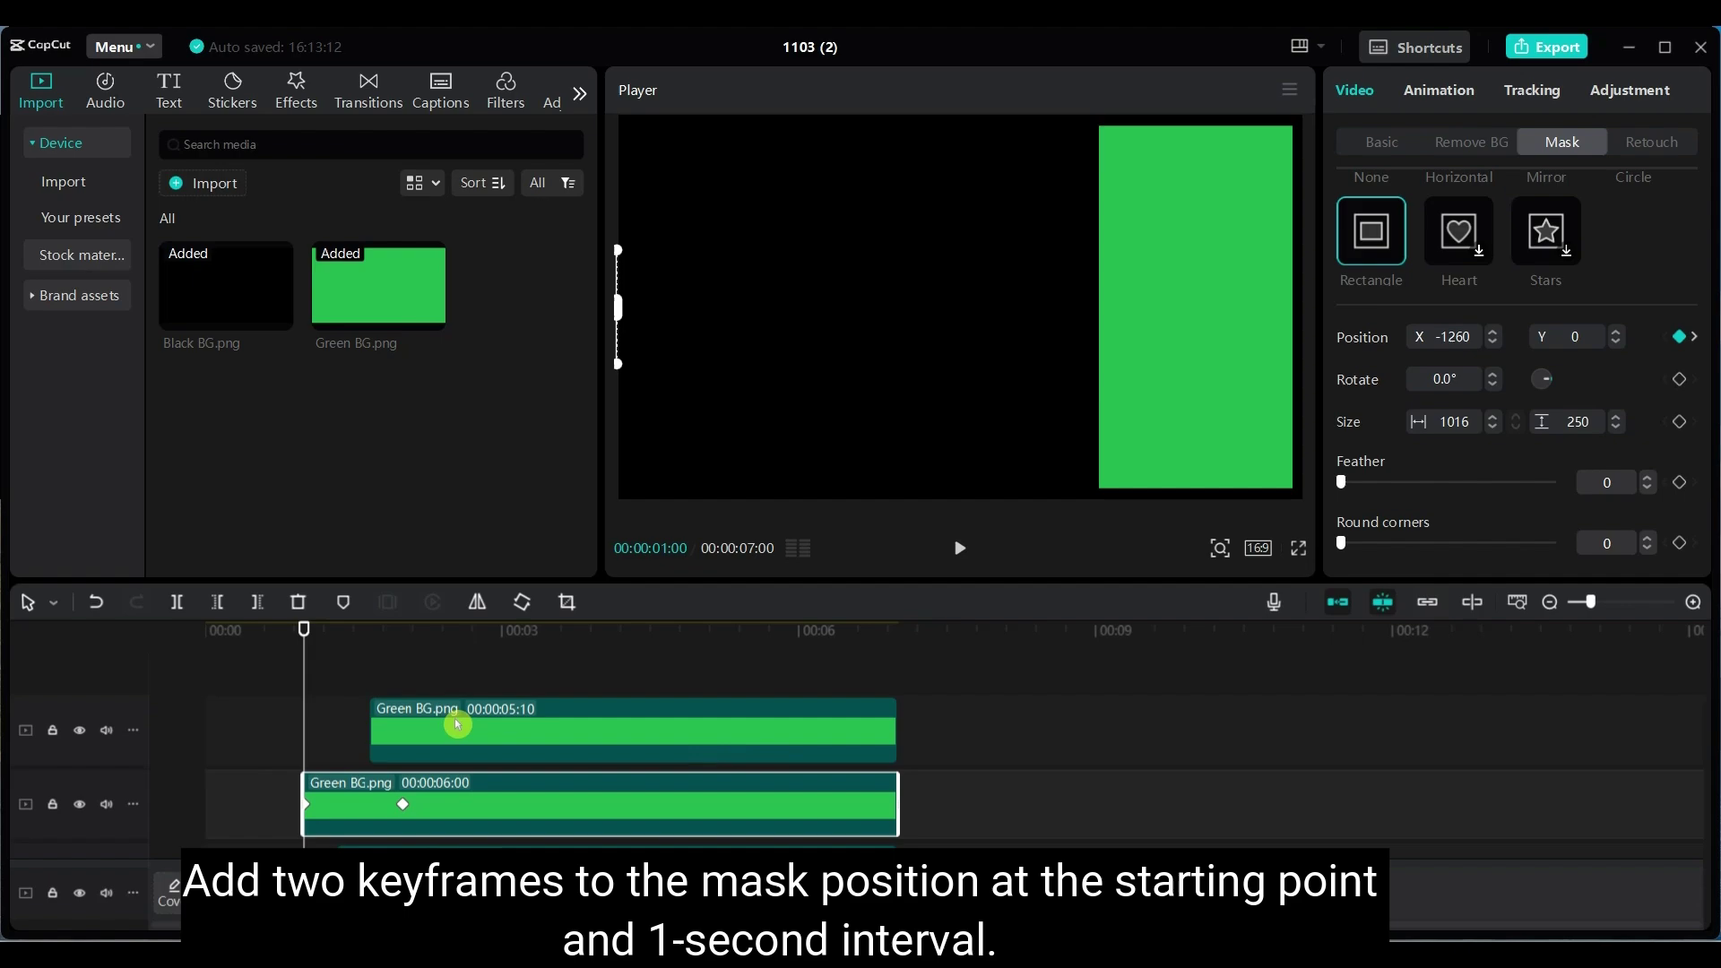
click(454, 716)
Keyframe the bottom panel's mask position at 00:00:01:20 and one second on, shift X at the first keyframe to hide it off the left edge, and preview.
drag(302, 628, 371, 638)
click(1678, 336)
click(485, 732)
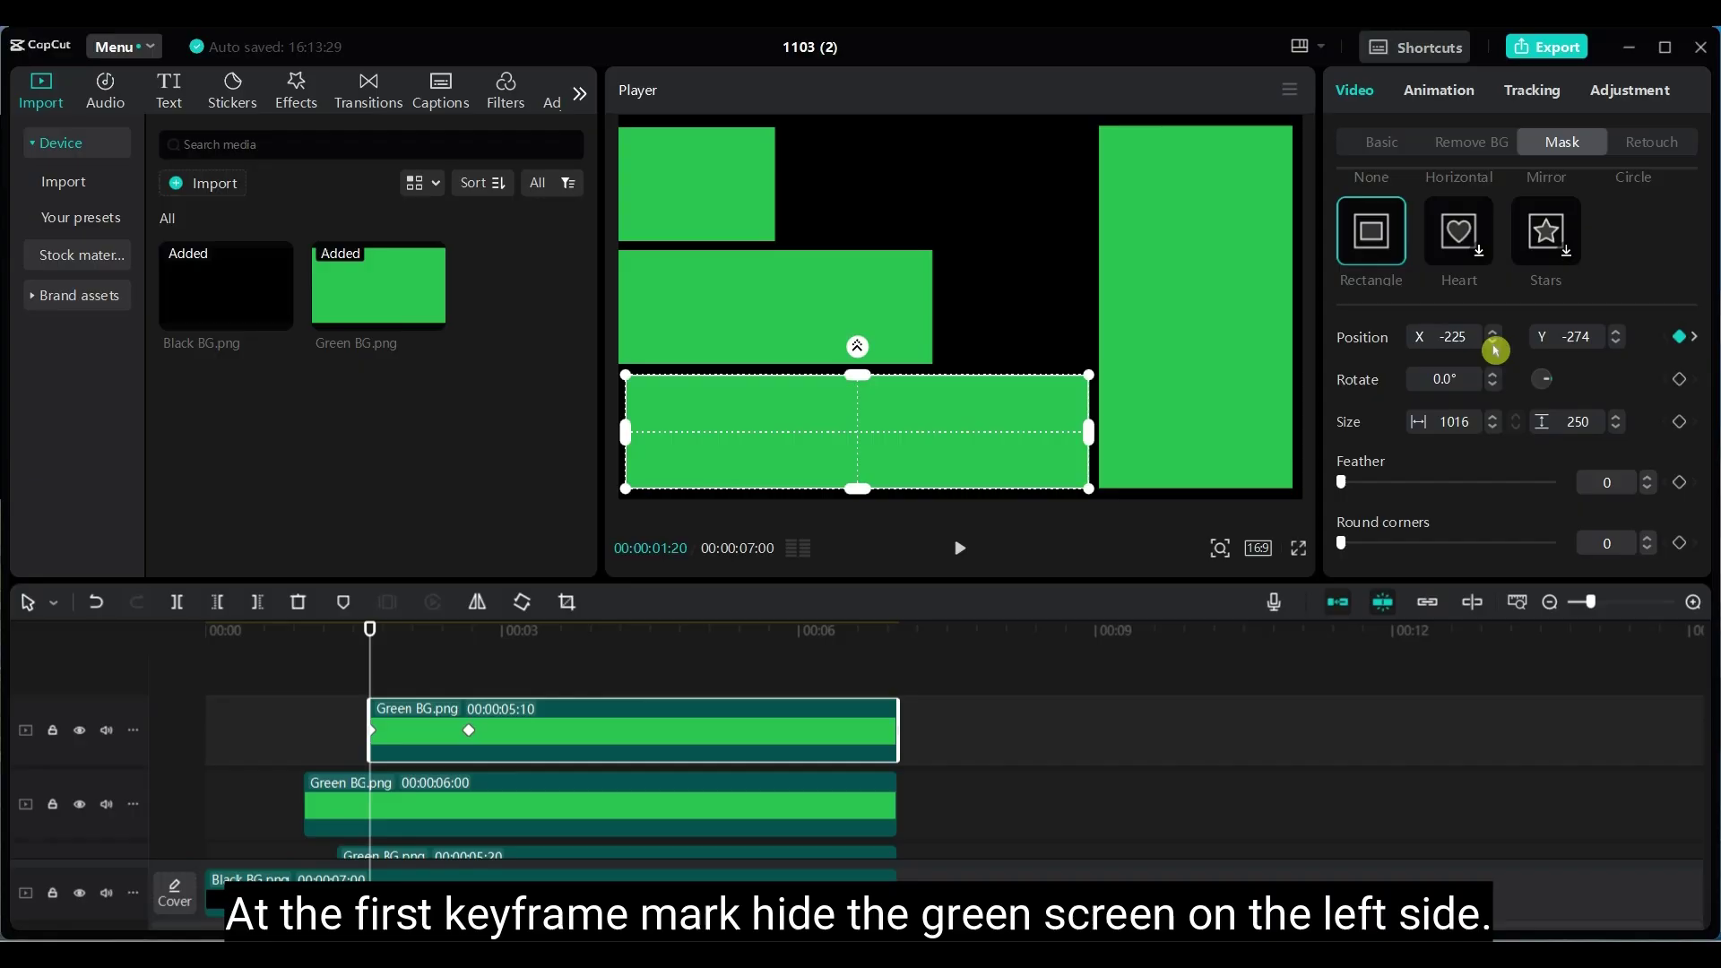
click(1494, 346)
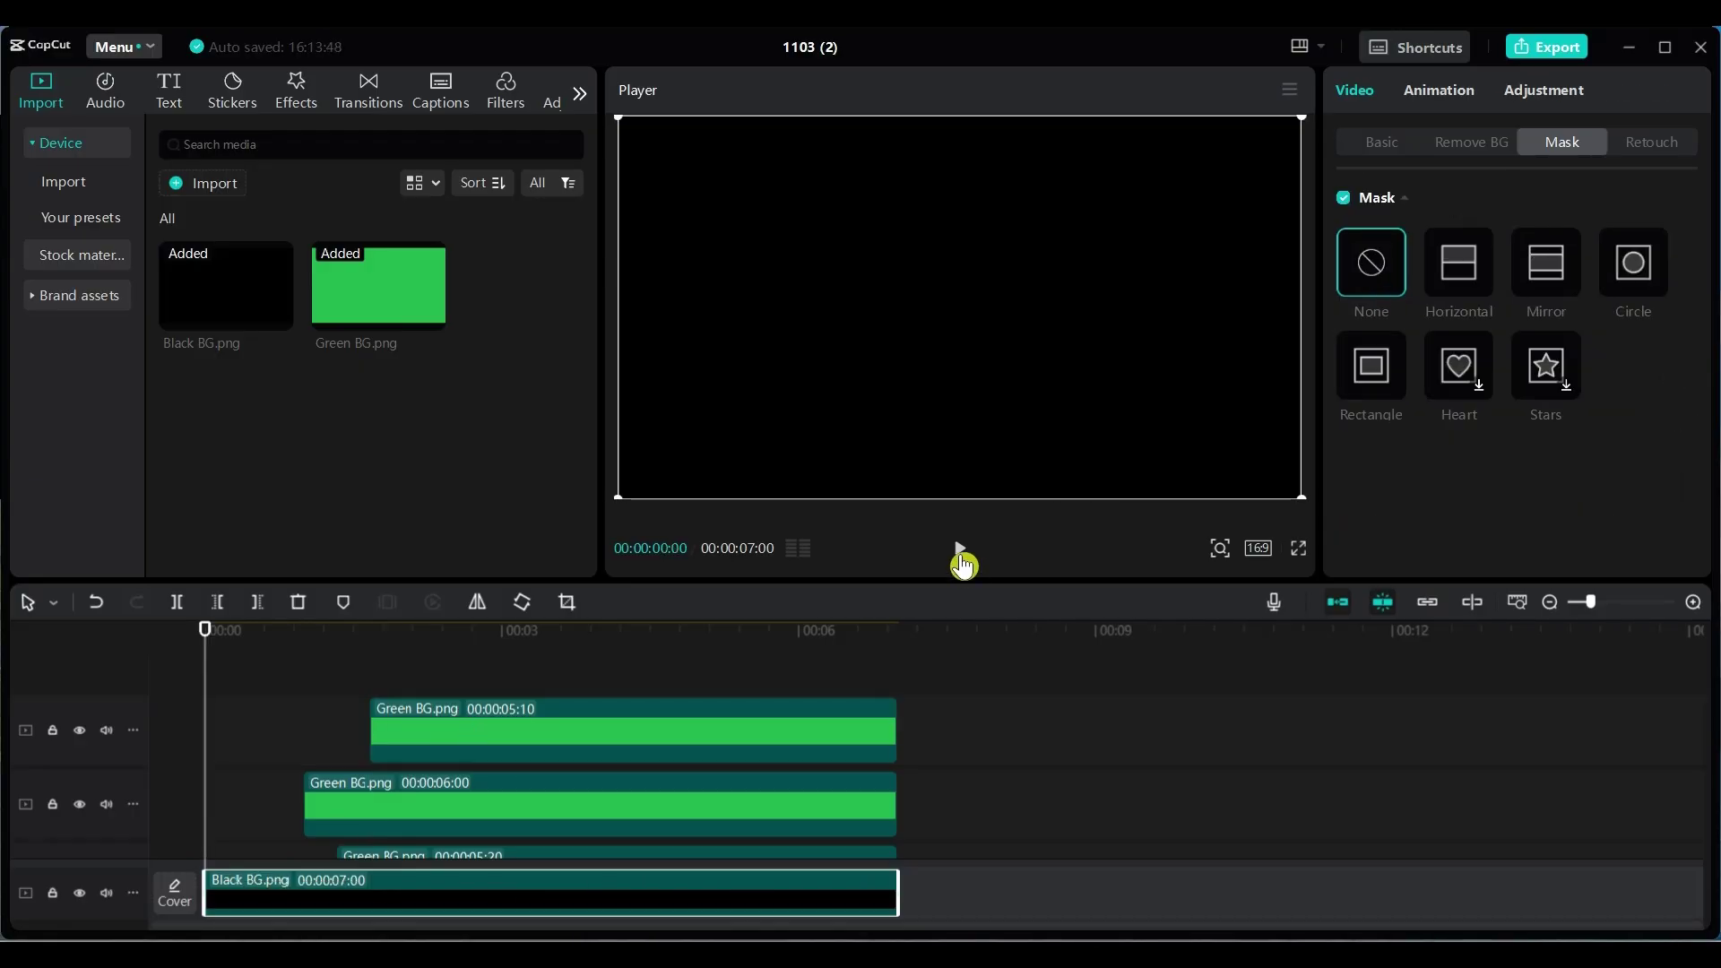
click(959, 549)
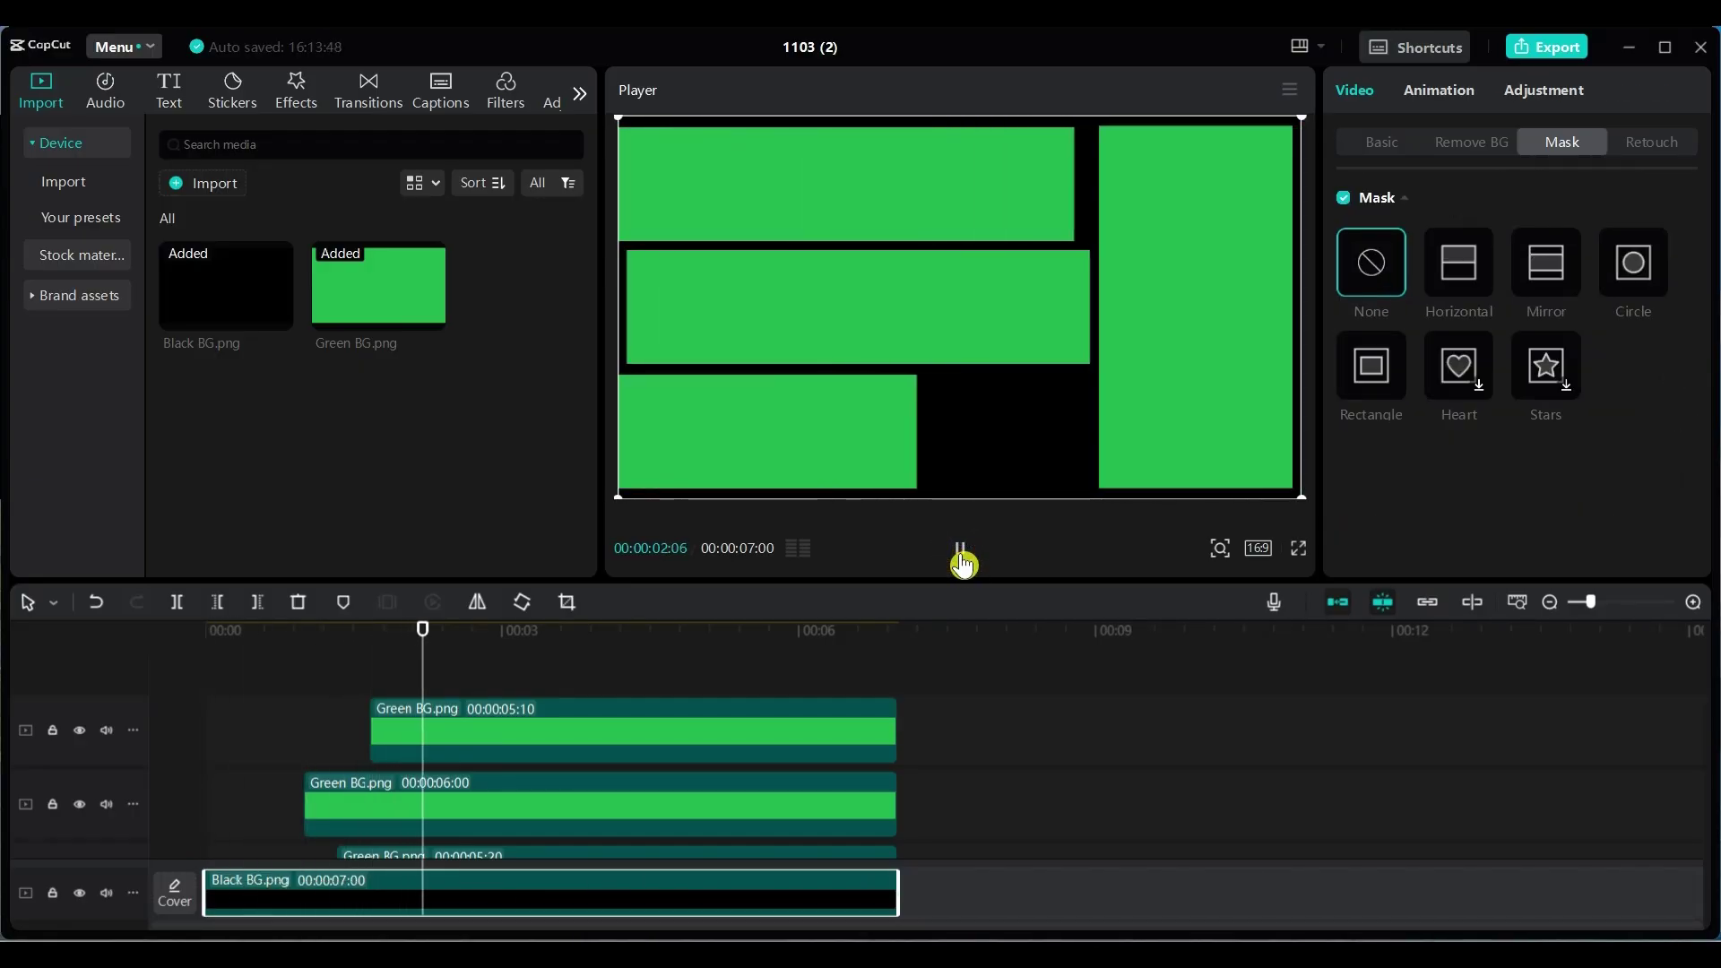
click(960, 549)
Add another Green BG.png clip on a new uppermost track at 5 seconds and trim its end to 7 seconds.
click(703, 632)
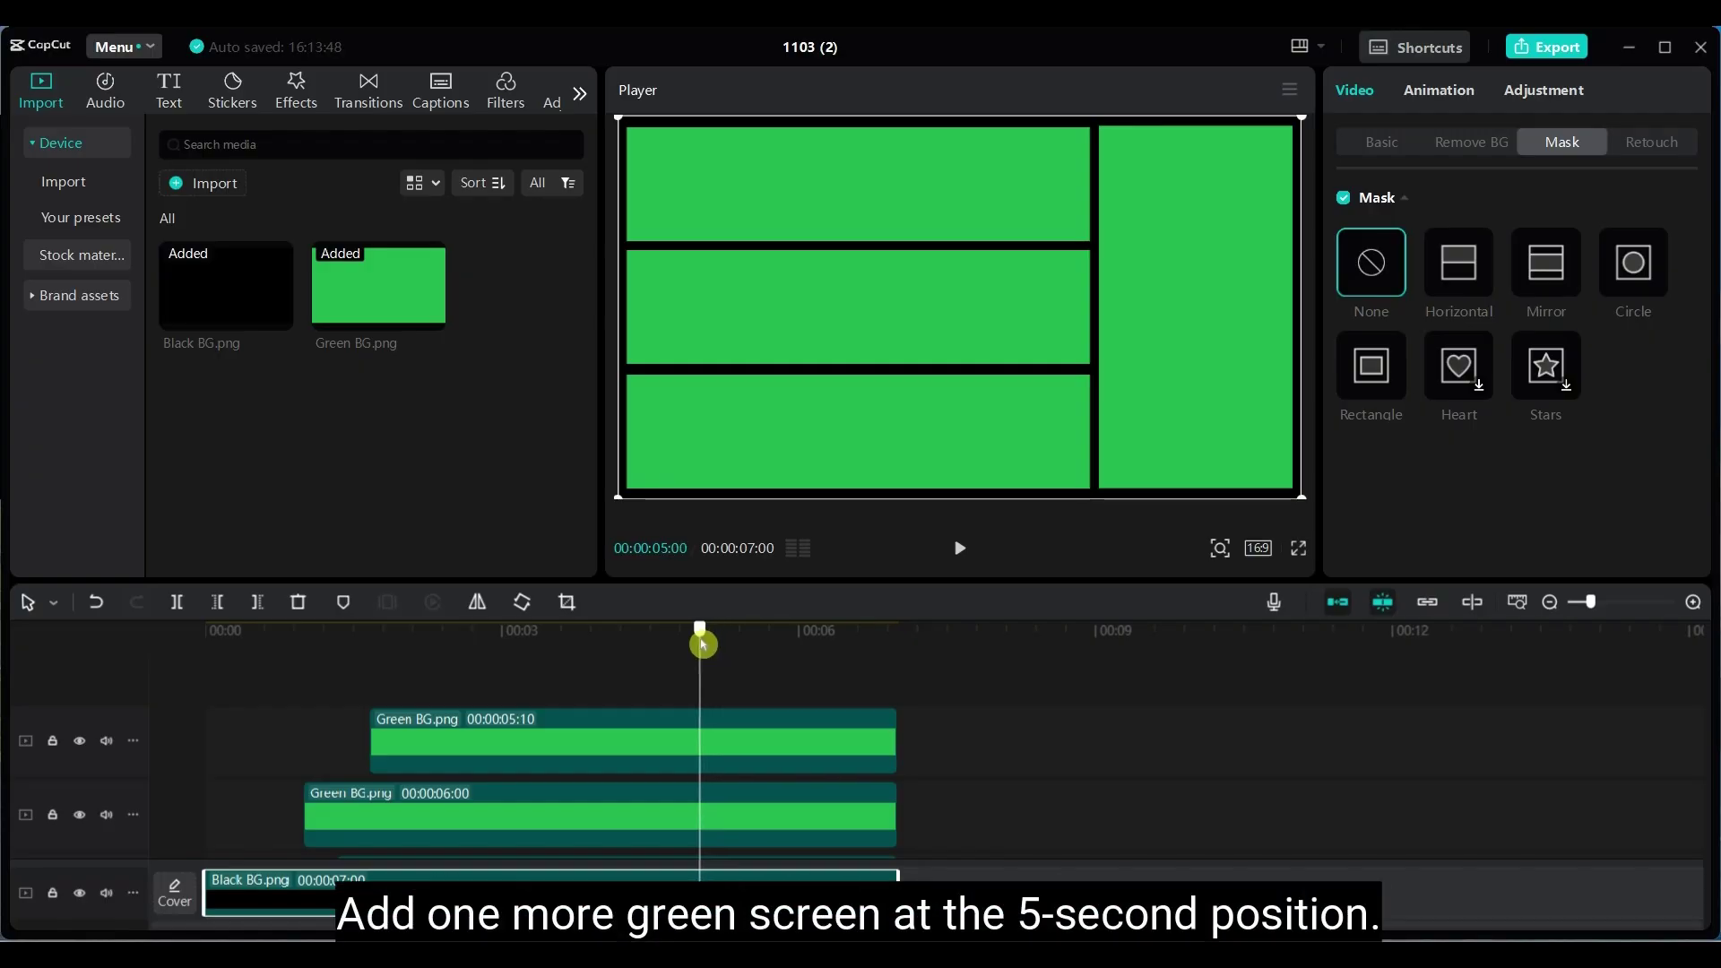
drag(398, 292, 707, 670)
drag(1193, 740, 897, 738)
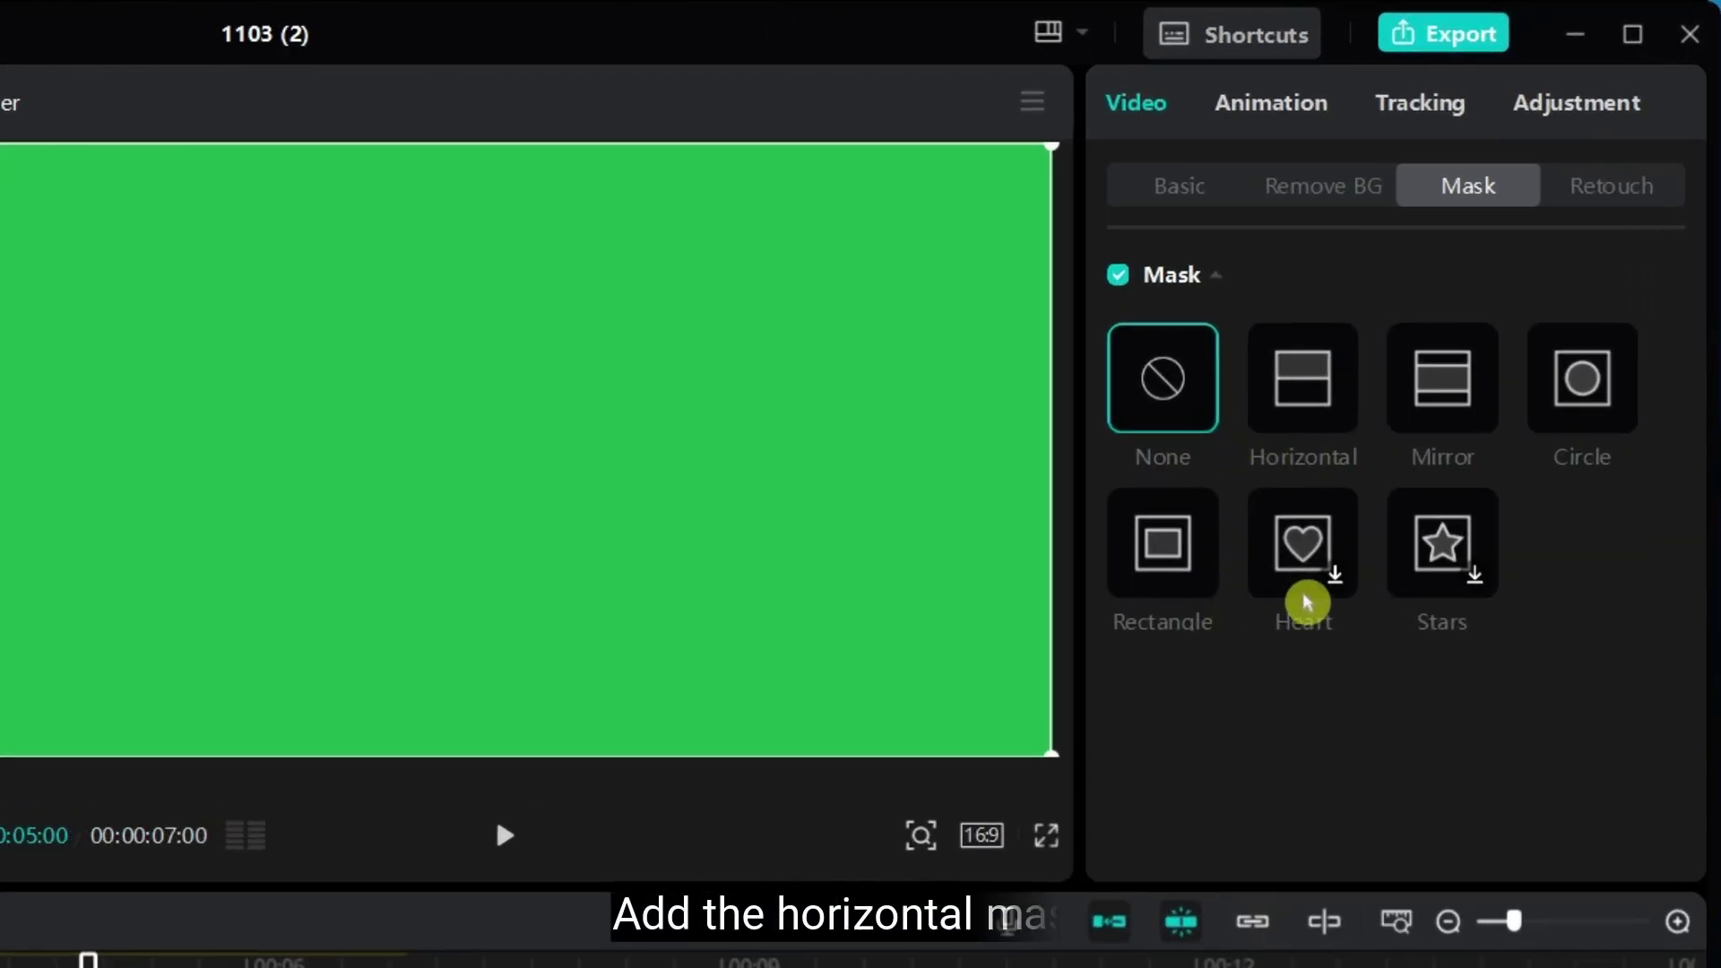
Apply a Horizontal mask to the new green clip, rotate it to -45° and move it toward the lower-right corner, about X 750, Y -422.
click(1310, 416)
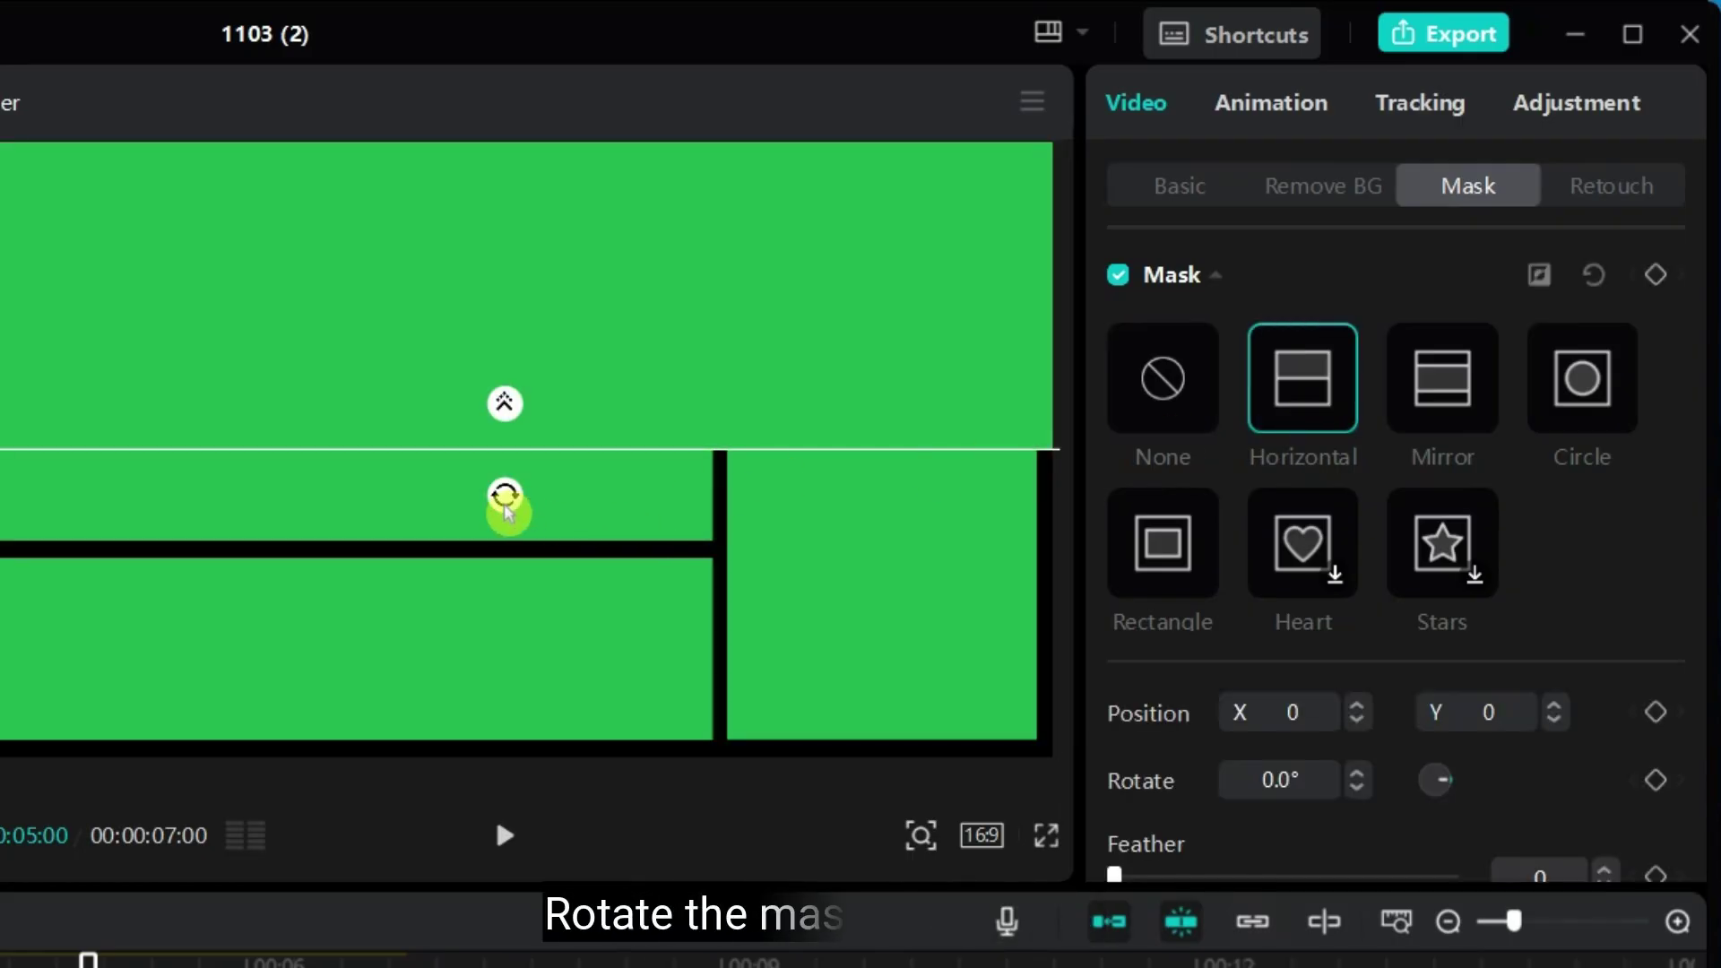
drag(507, 514, 633, 542)
drag(499, 476, 1004, 719)
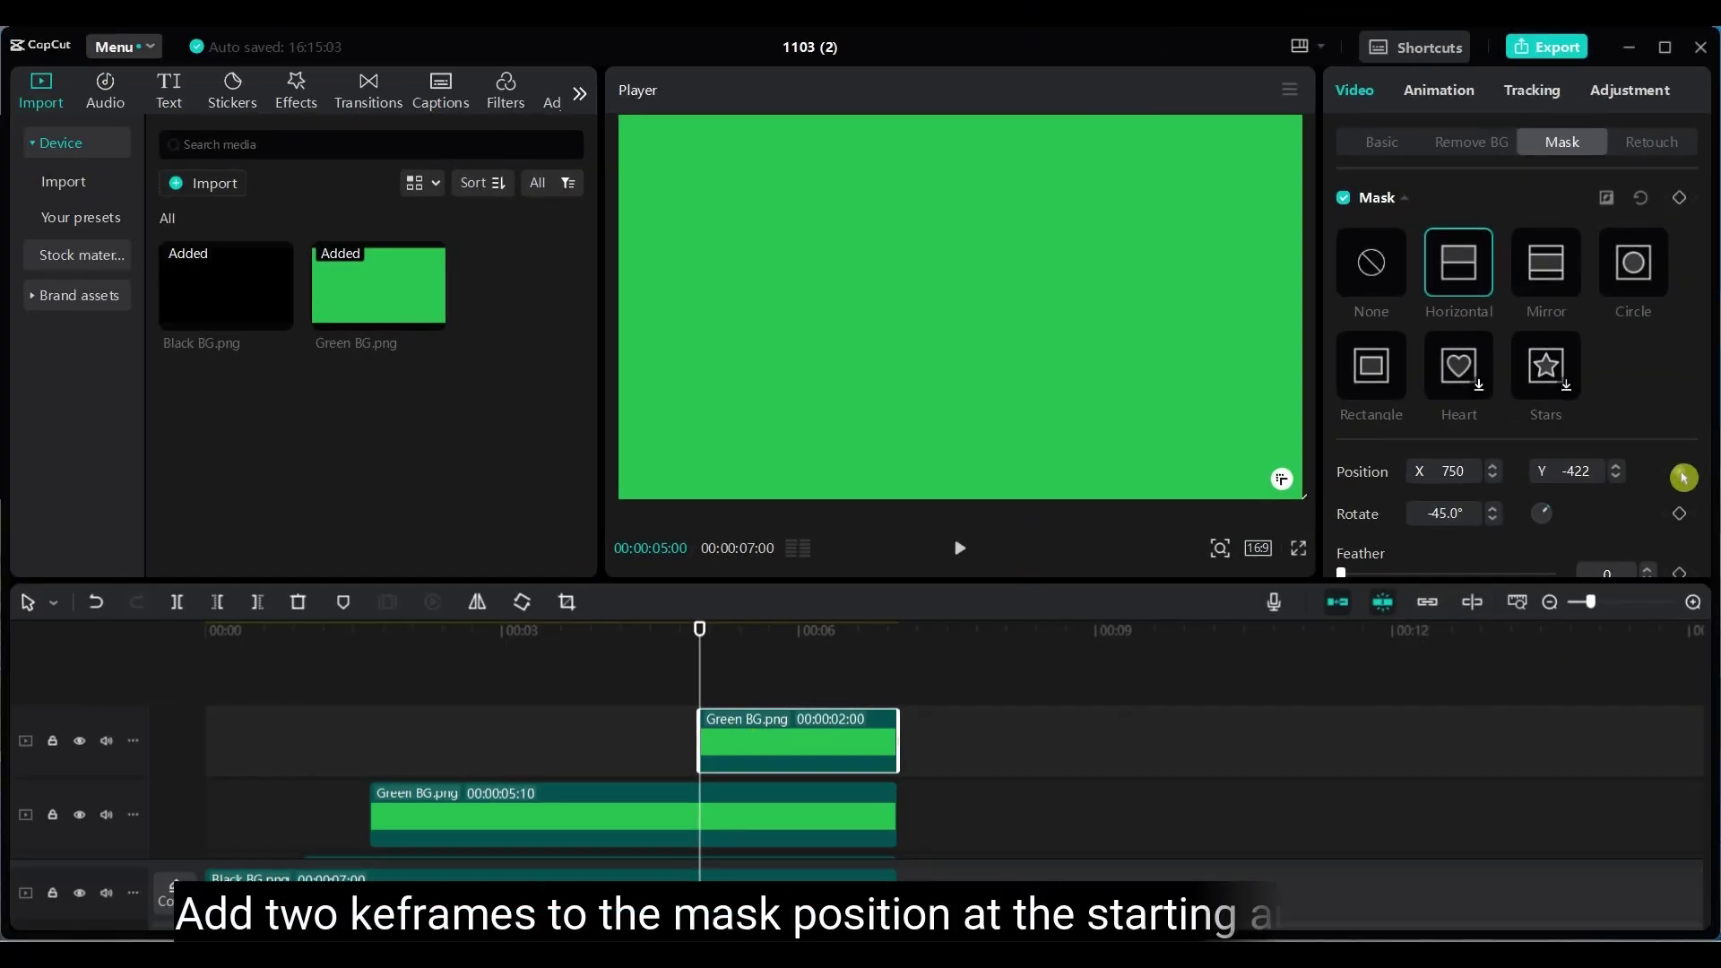
Keyframe the new clip's mask position at 5 and 7 seconds, moving the mask past the upper-left corner at the first keyframe to hide the green.
click(1680, 473)
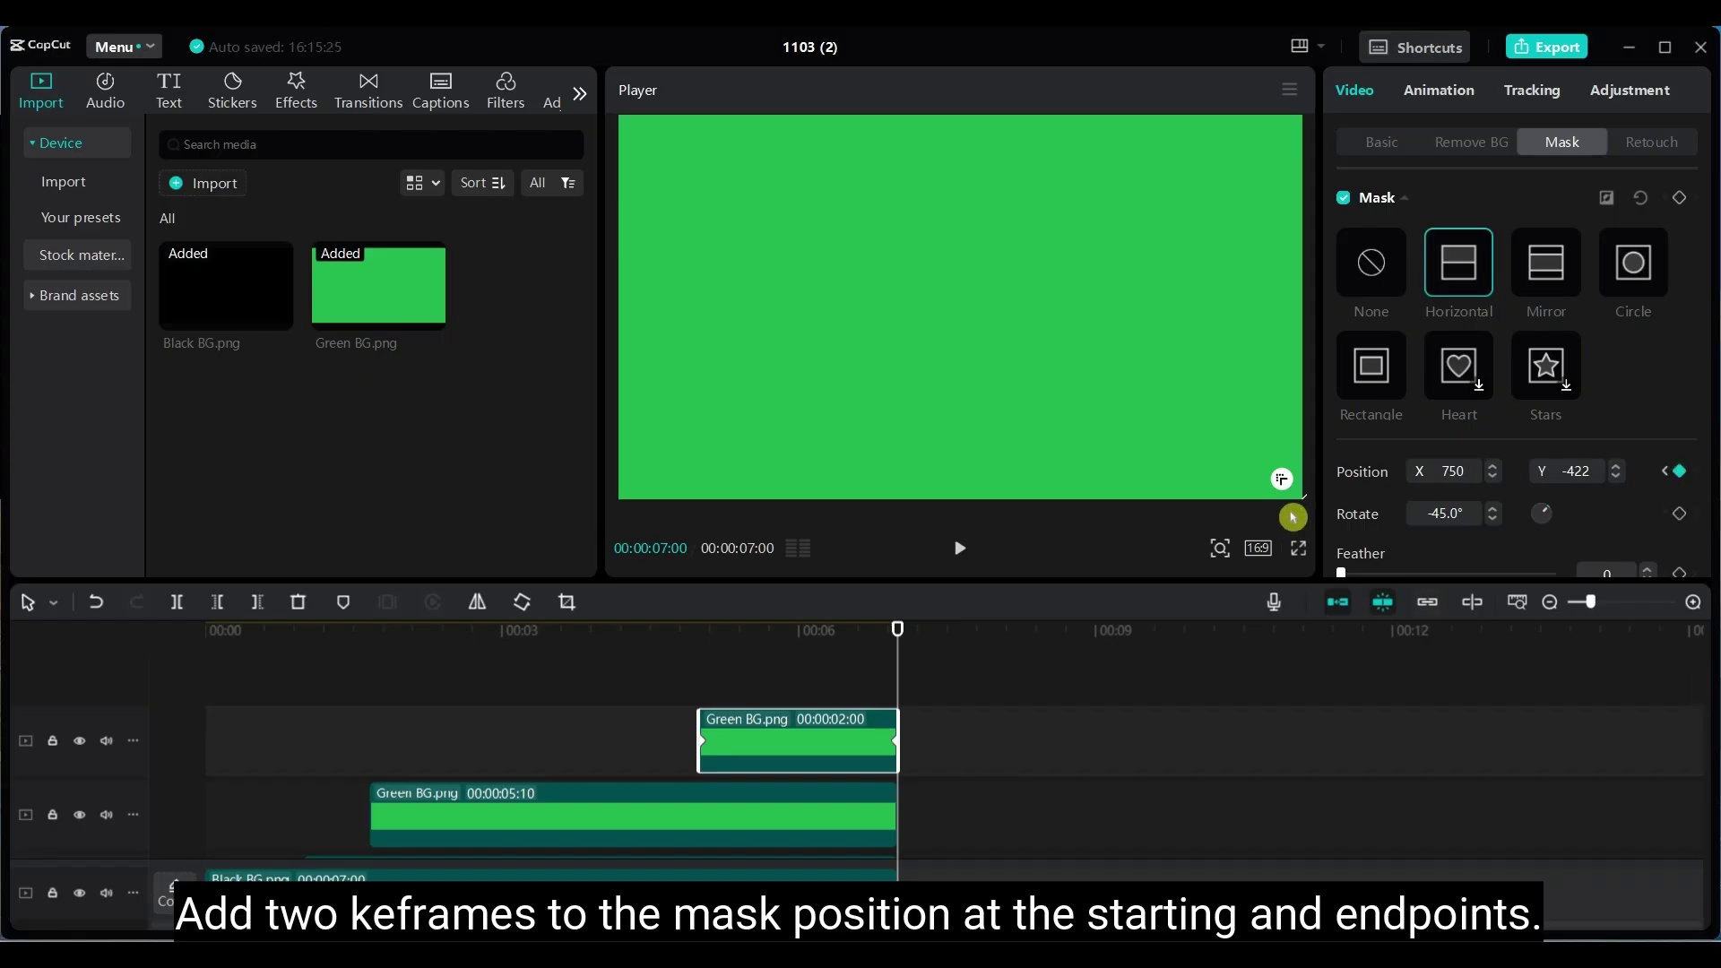
drag(895, 628, 696, 625)
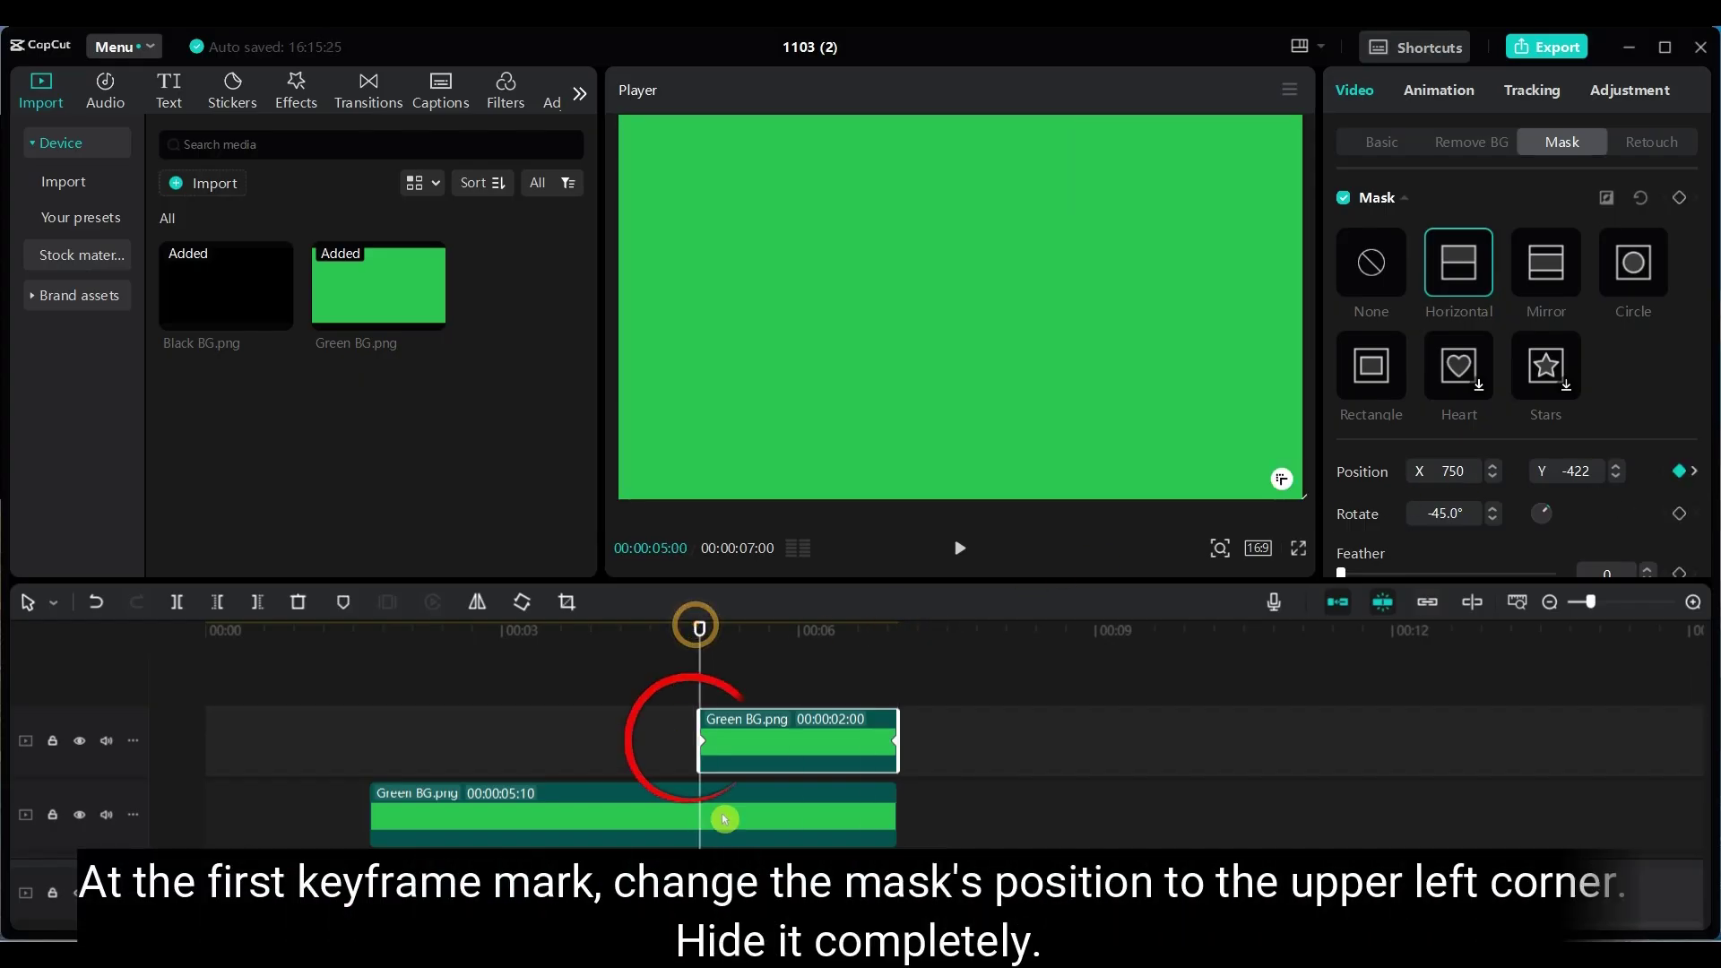
drag(1193, 444, 741, 222)
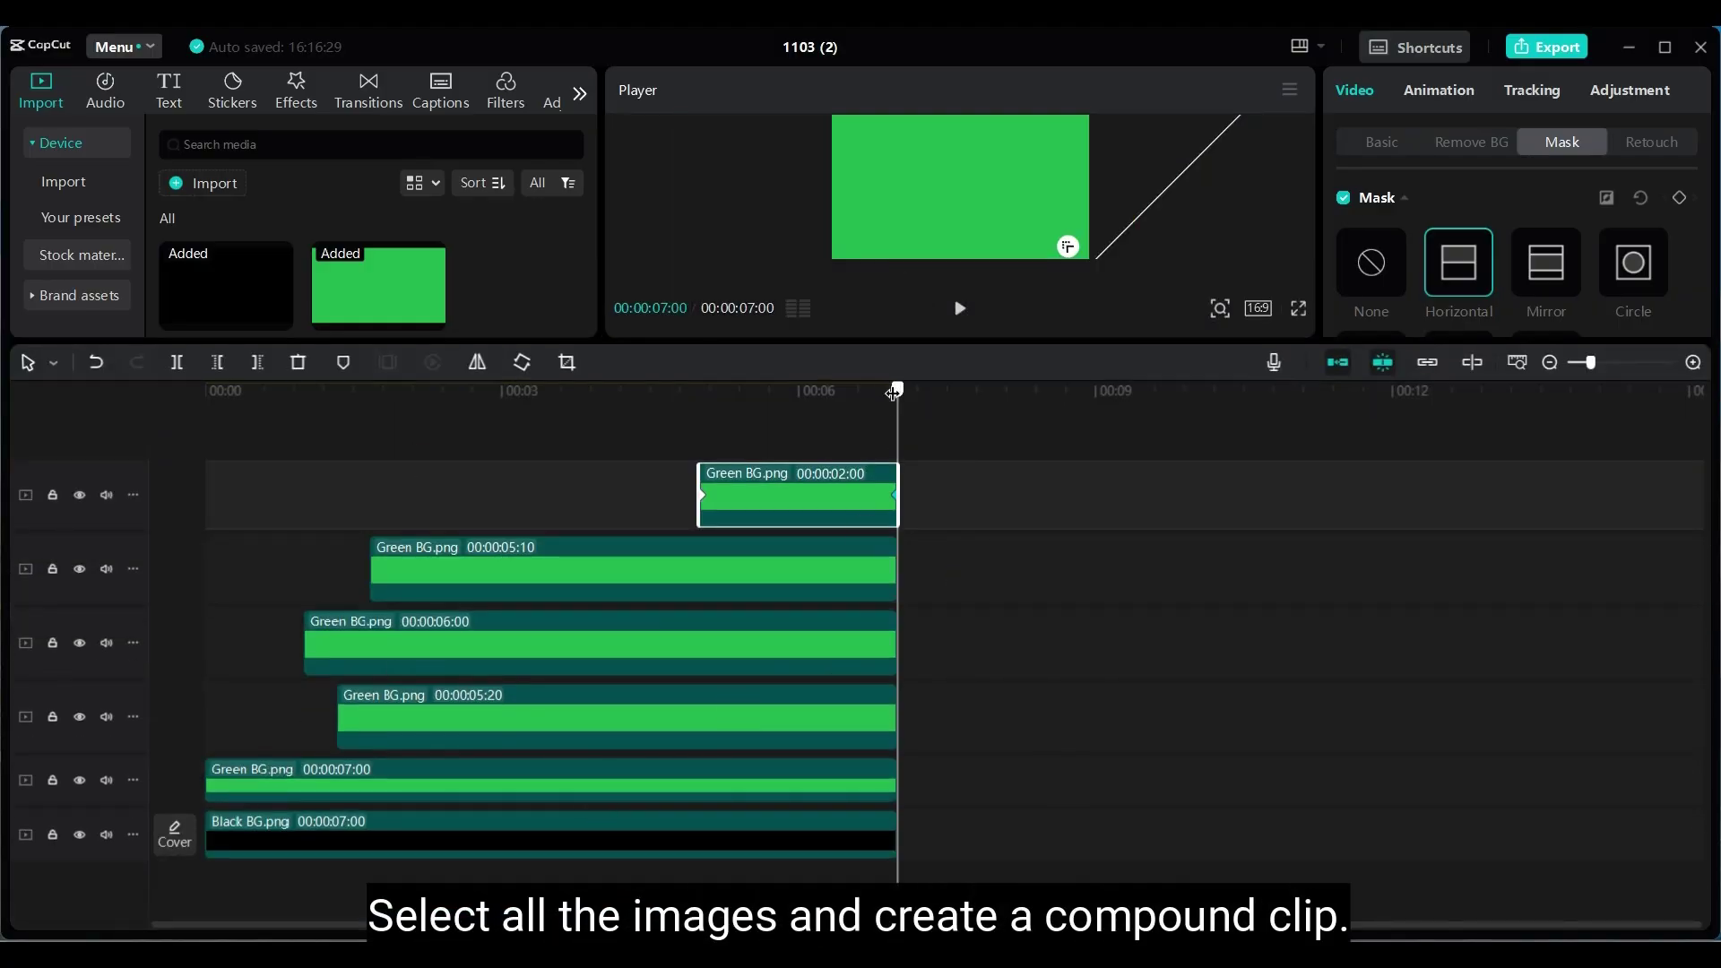
Select all the green and black image clips on the timeline and combine them into a compound clip.
drag(892, 392, 304, 618)
drag(953, 830, 754, 506)
right_click(764, 506)
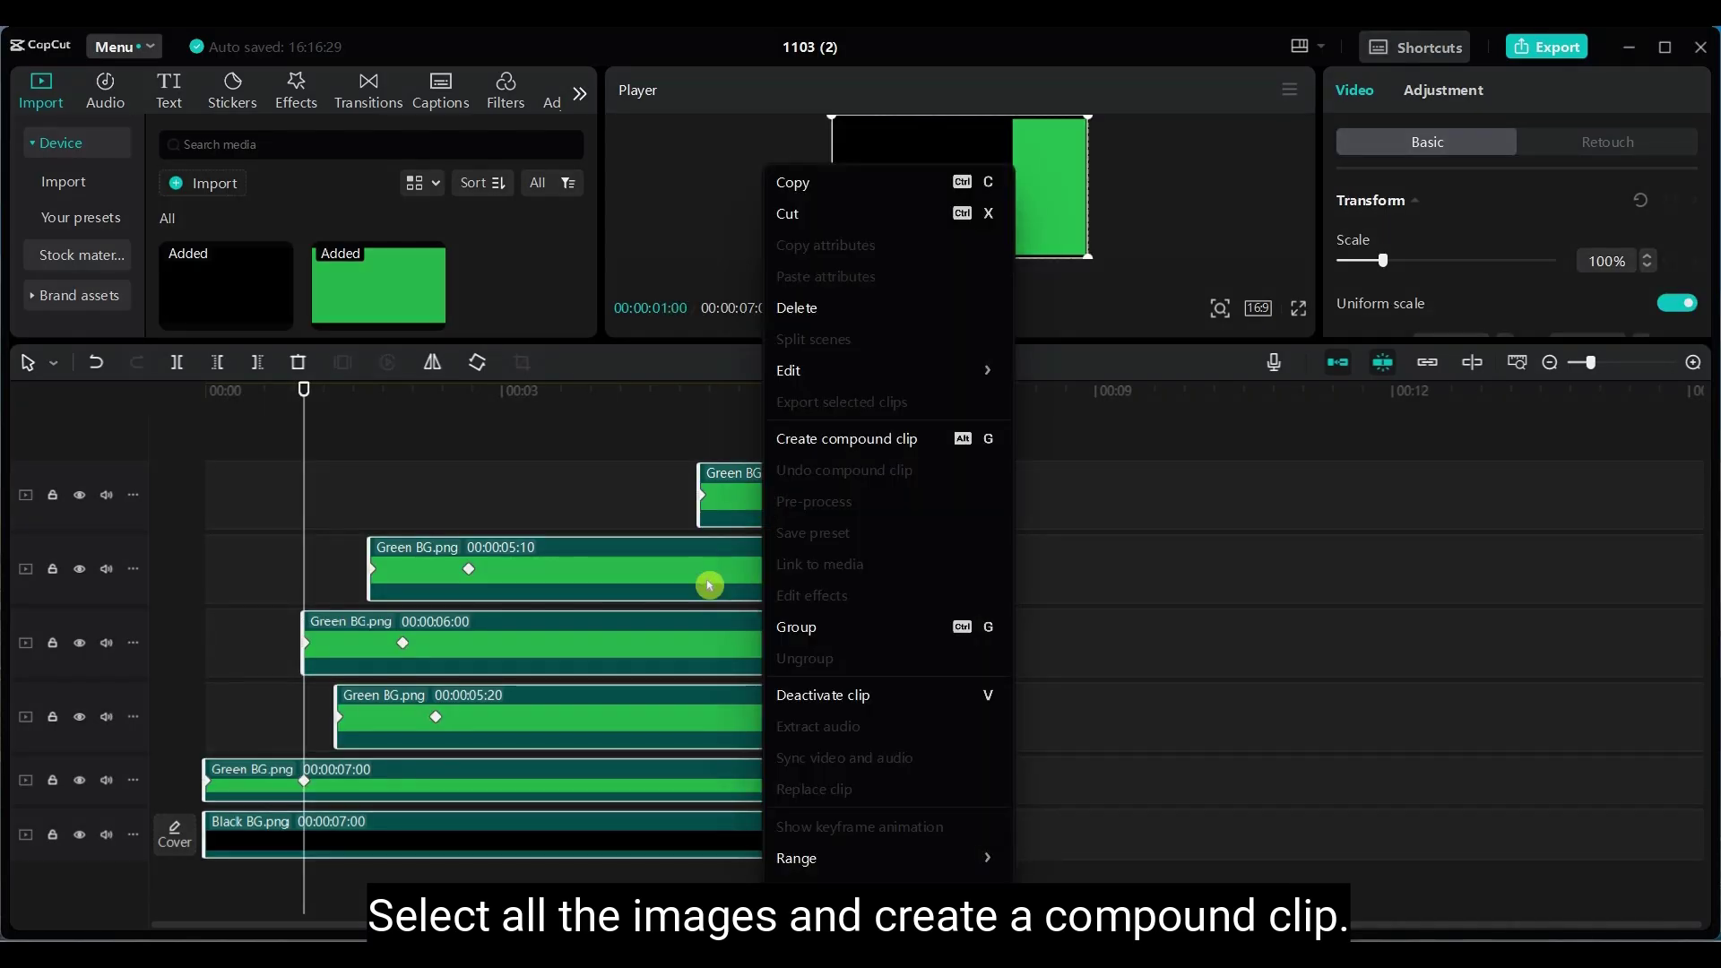
click(836, 446)
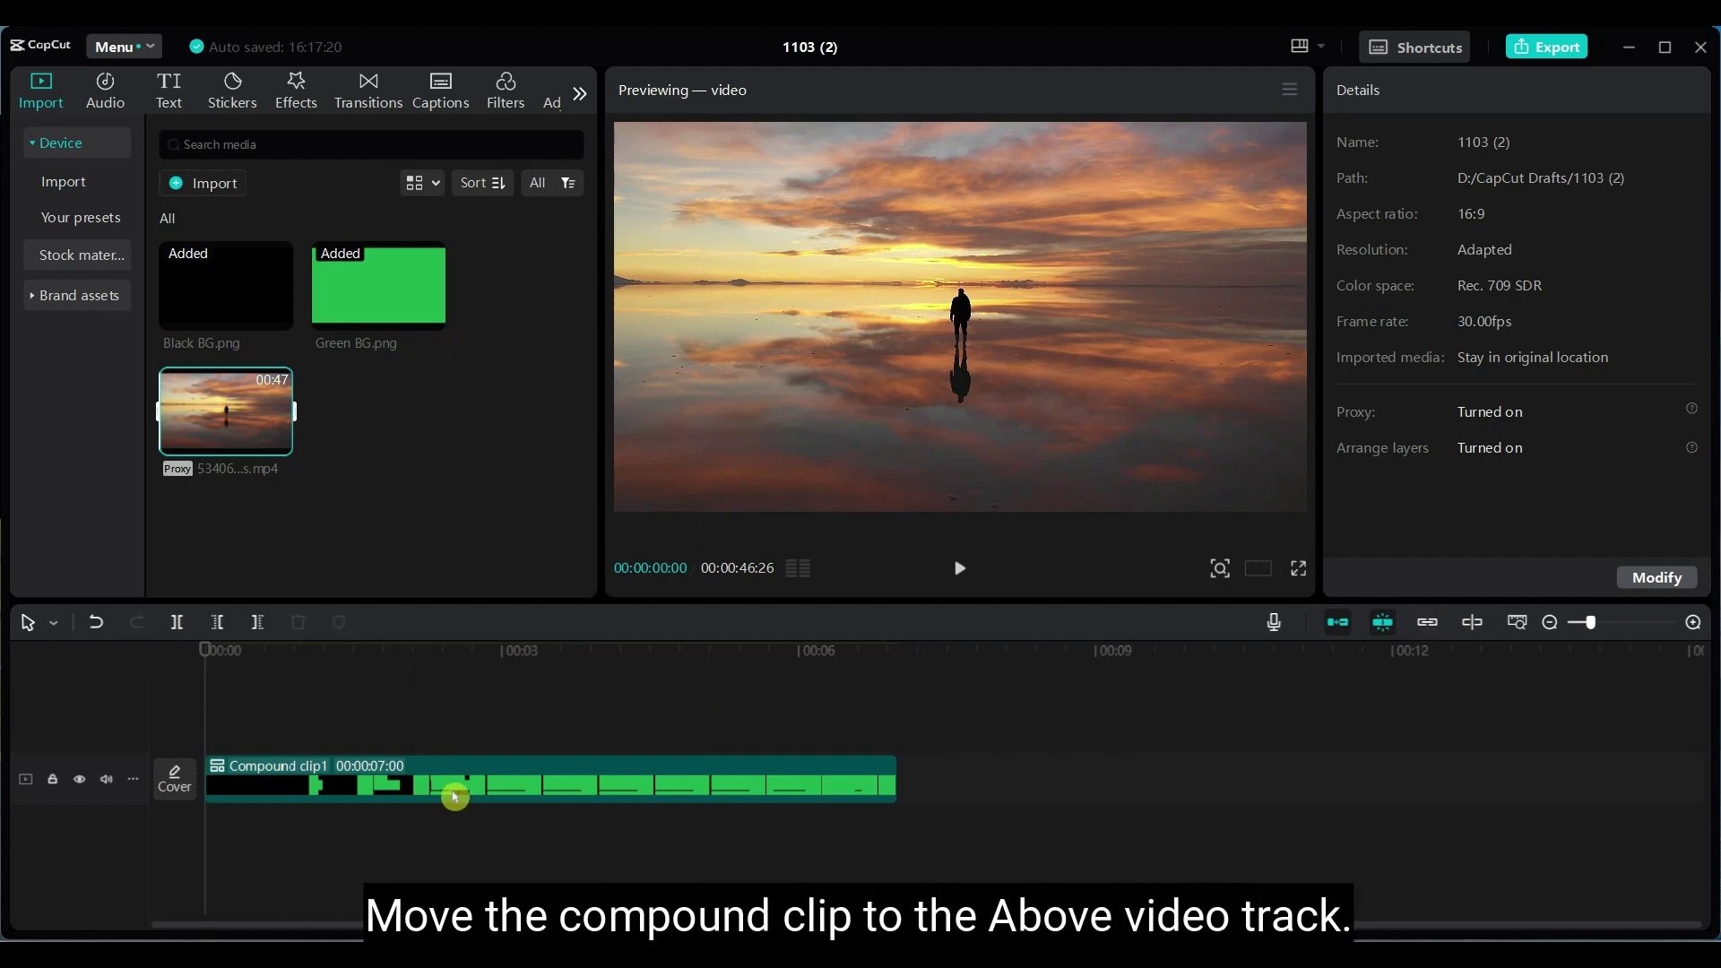
Move the compound clip to the track above and place the 5340699-uhd_3840_2160_30fps.mp4 video at the start of the main track.
drag(452, 795, 450, 751)
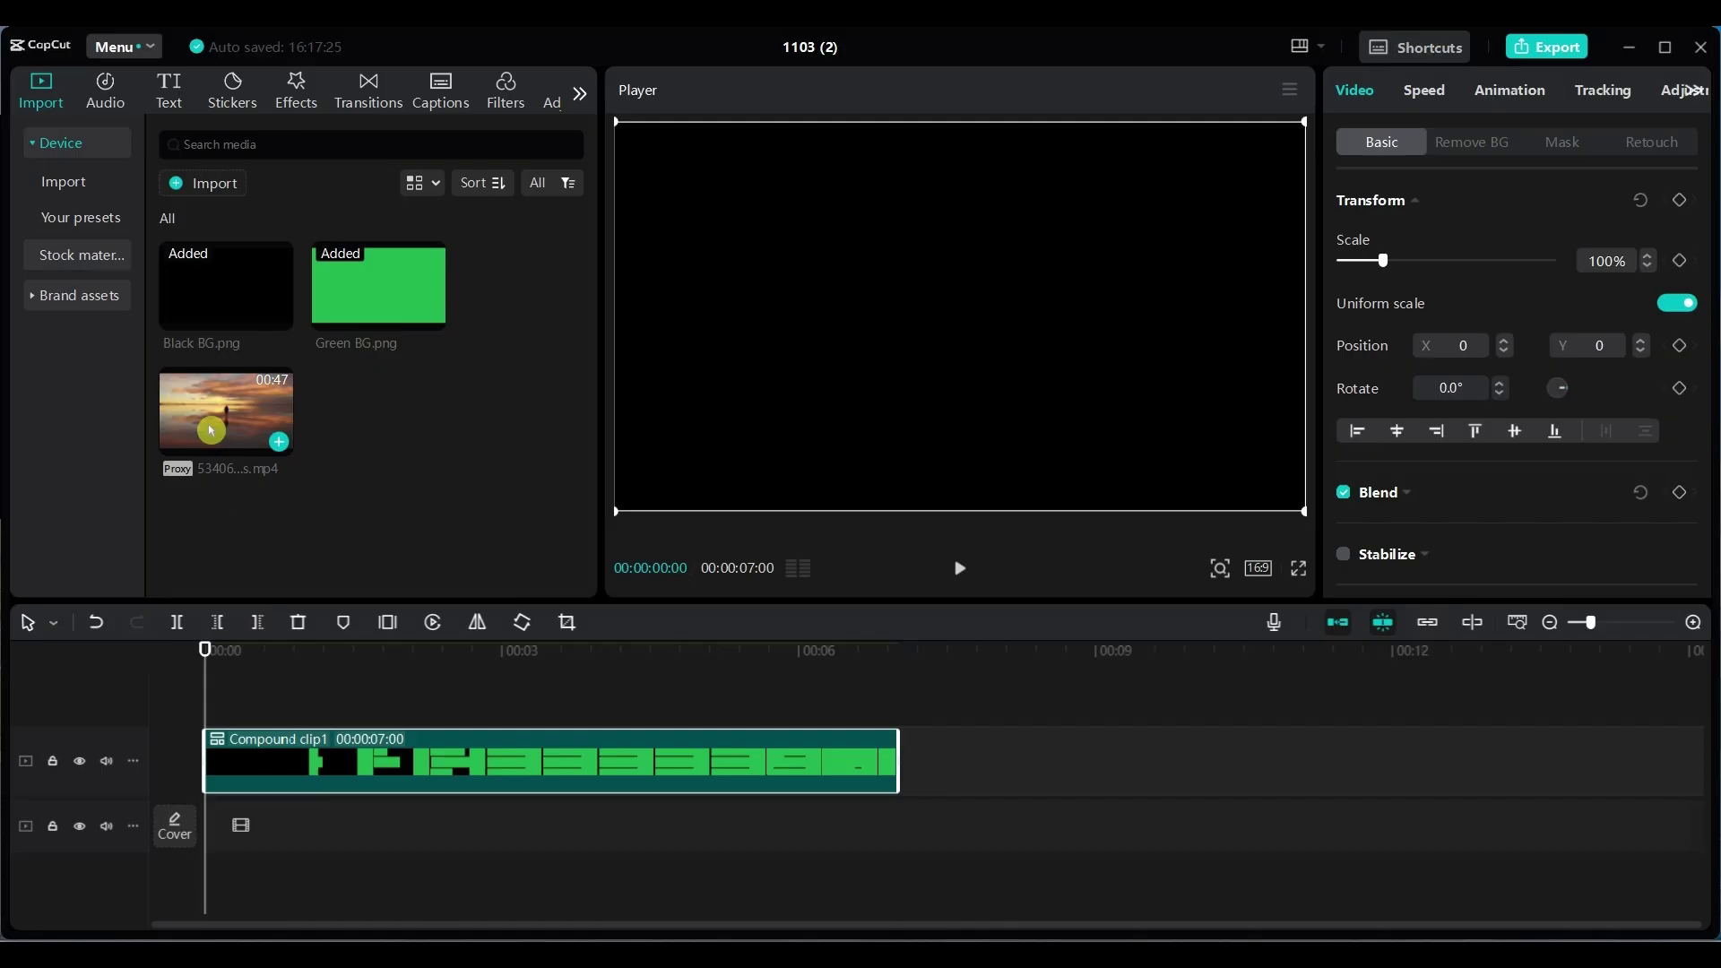
mouse_move(216, 408)
drag(216, 408, 231, 825)
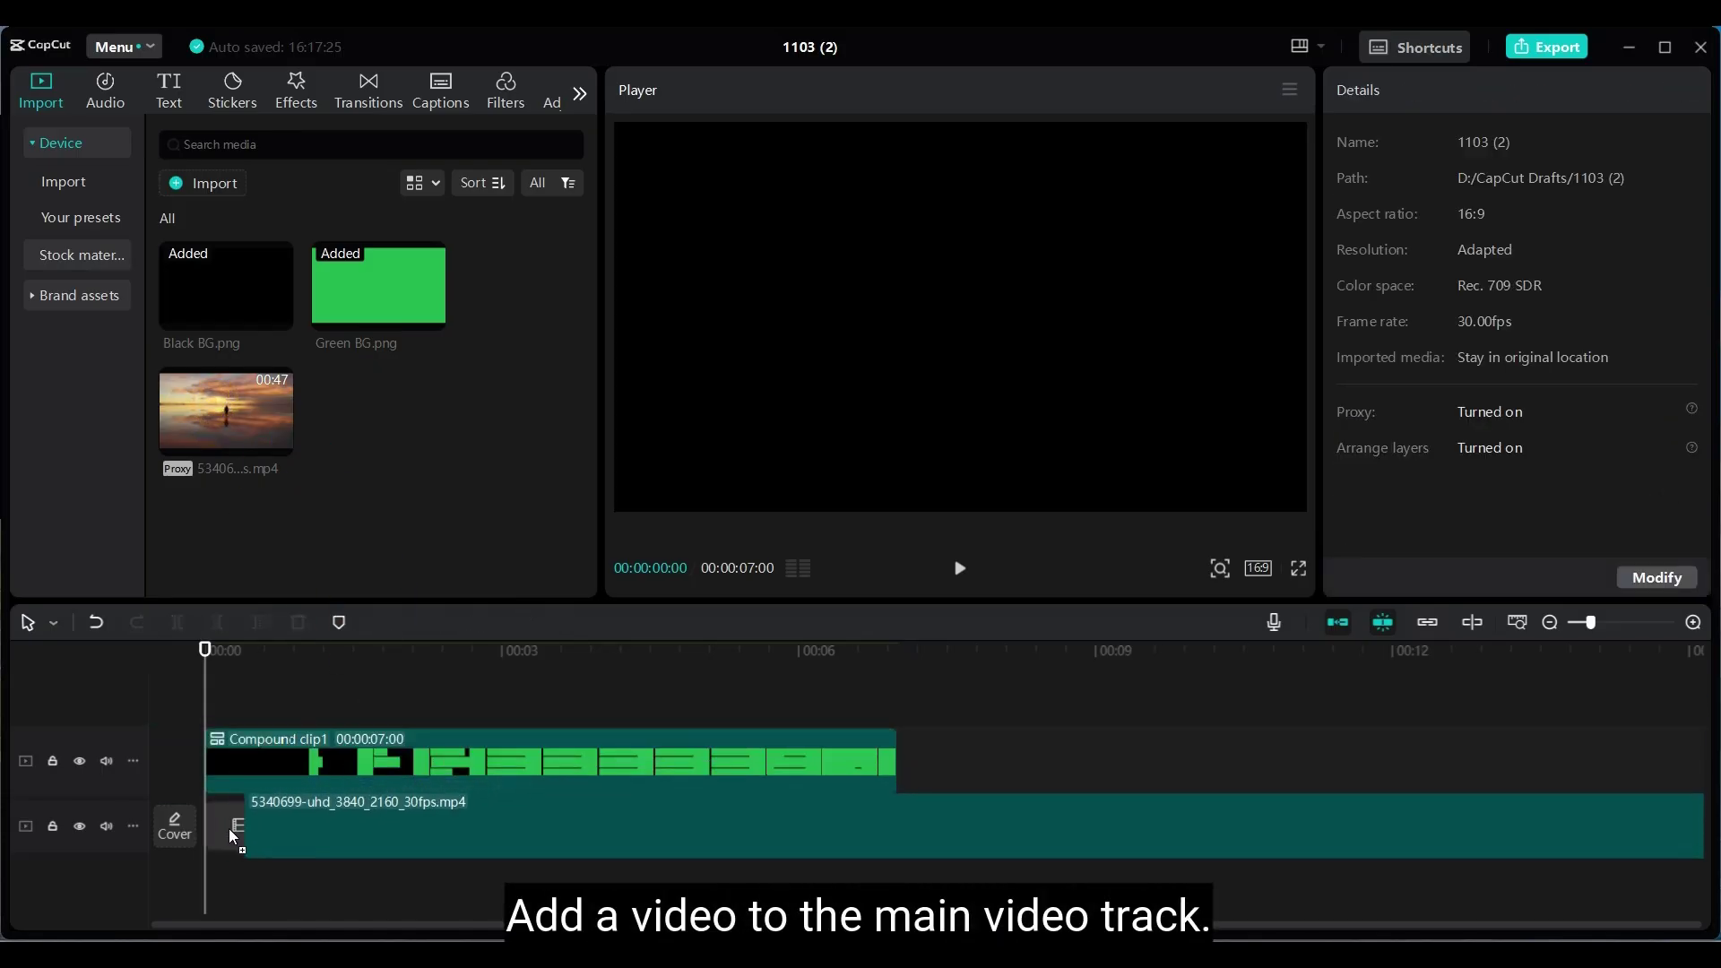
click(438, 801)
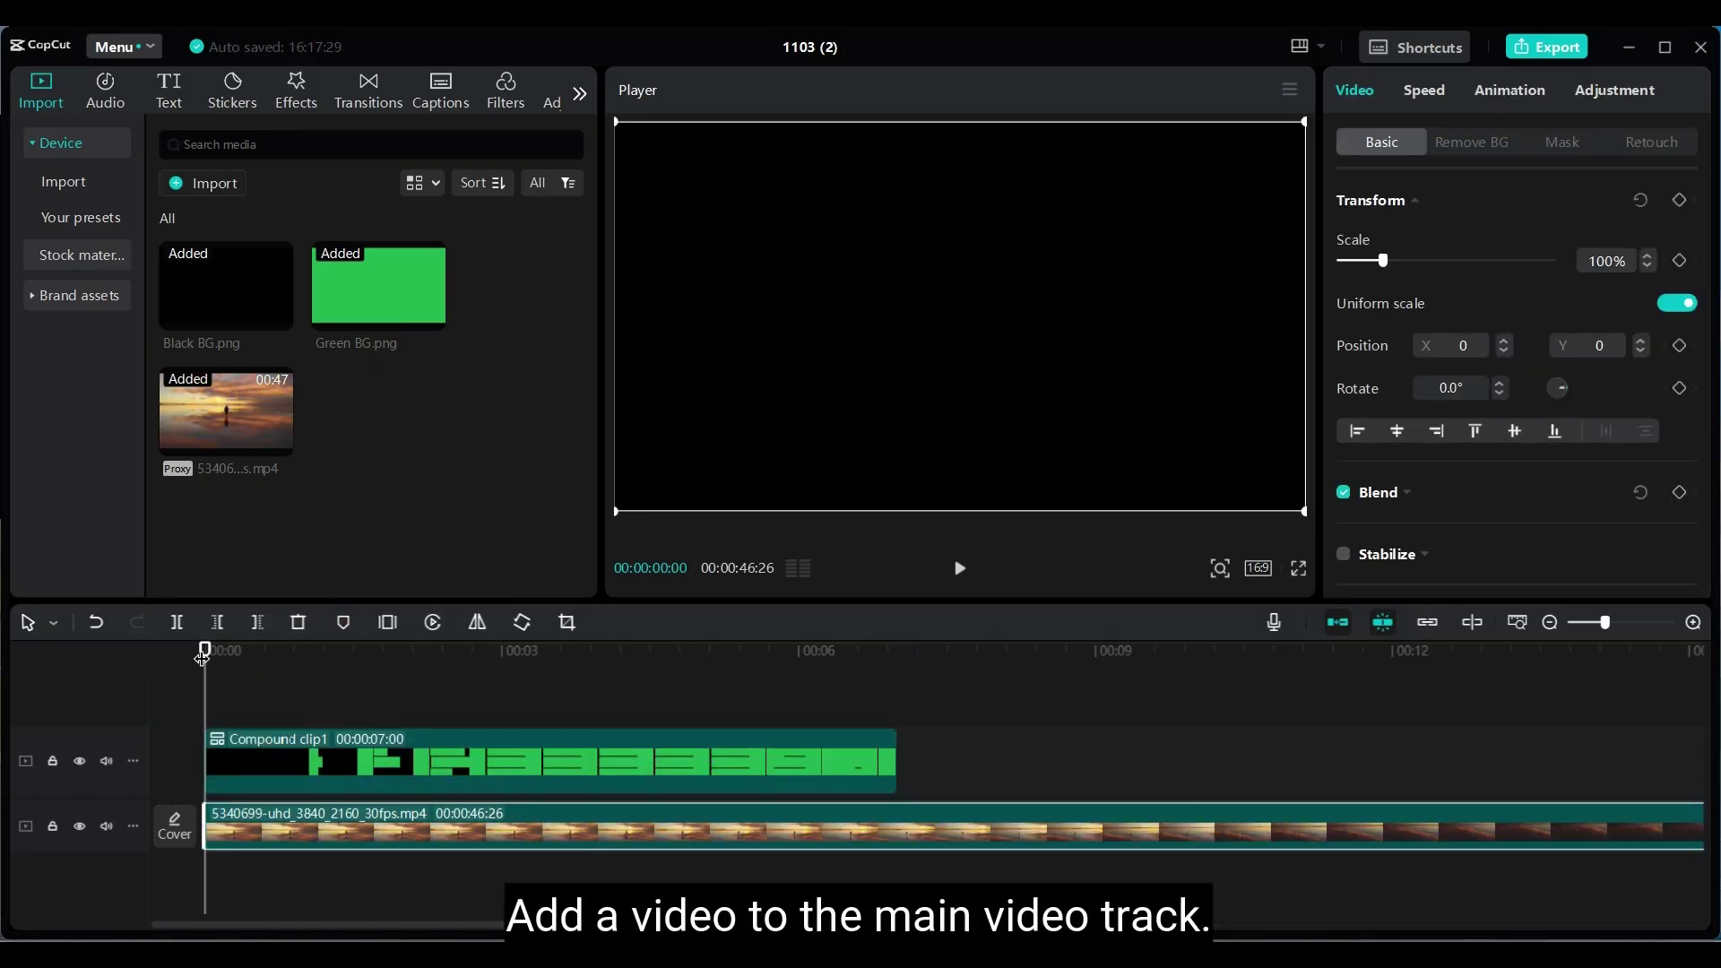
Turn on Chroma key for the compound clip, pick the green panel color to remove it, and preview the result.
click(476, 759)
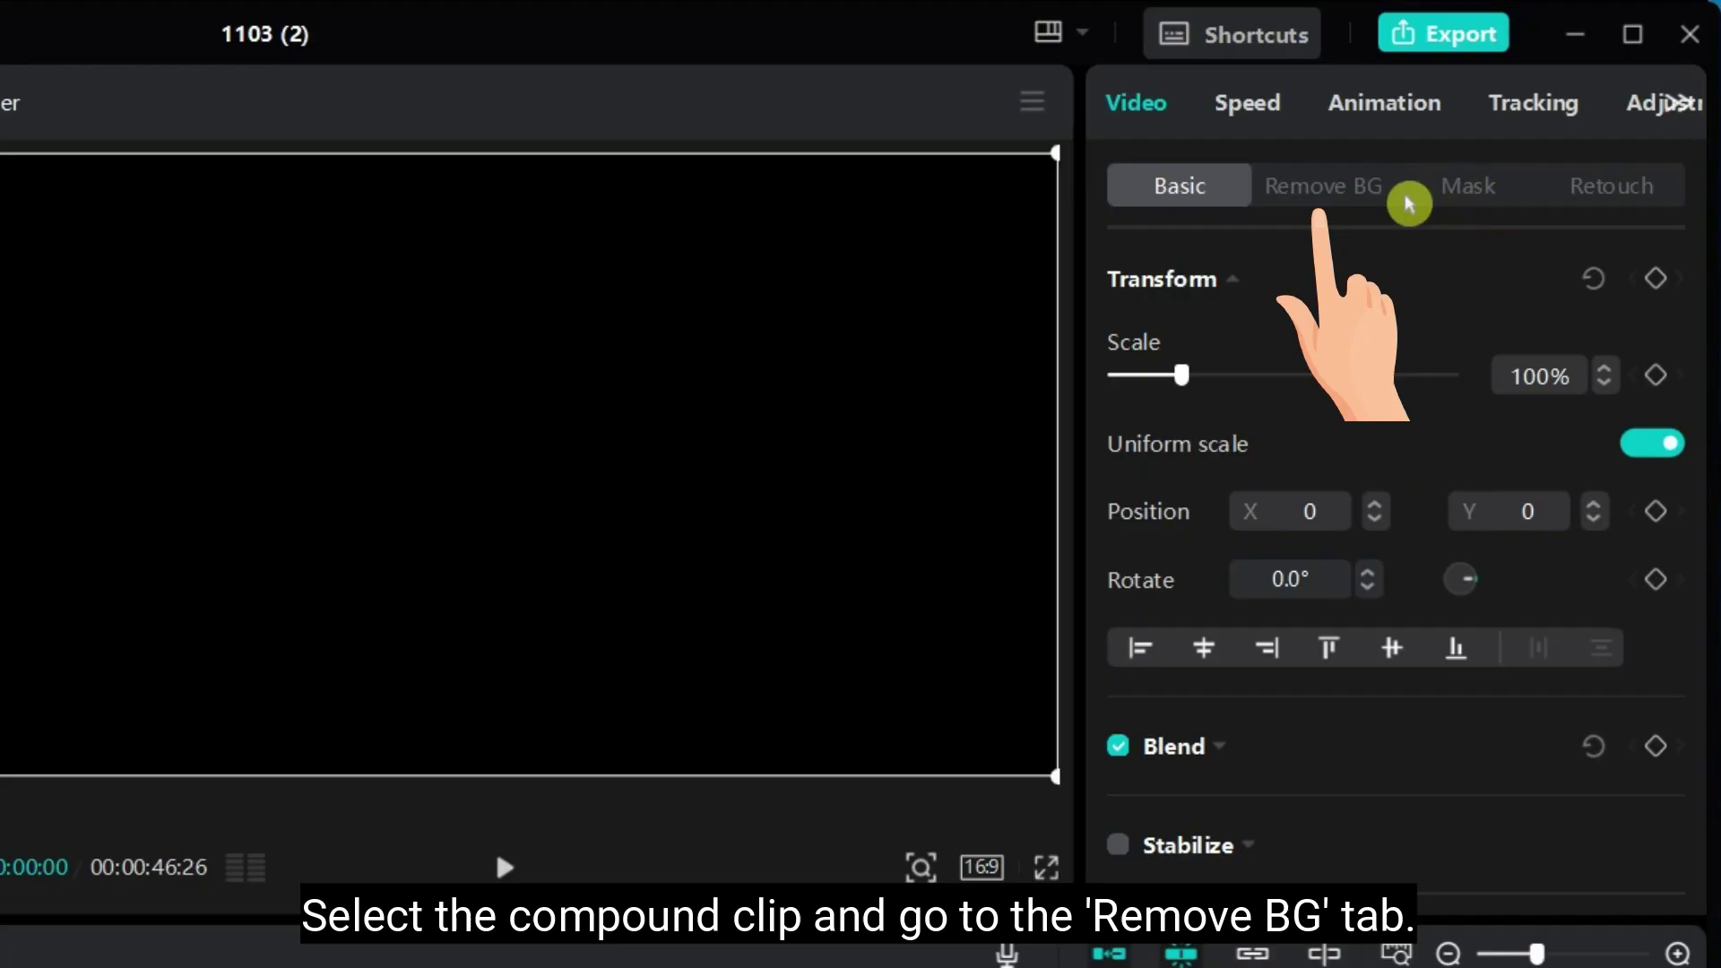
click(1358, 197)
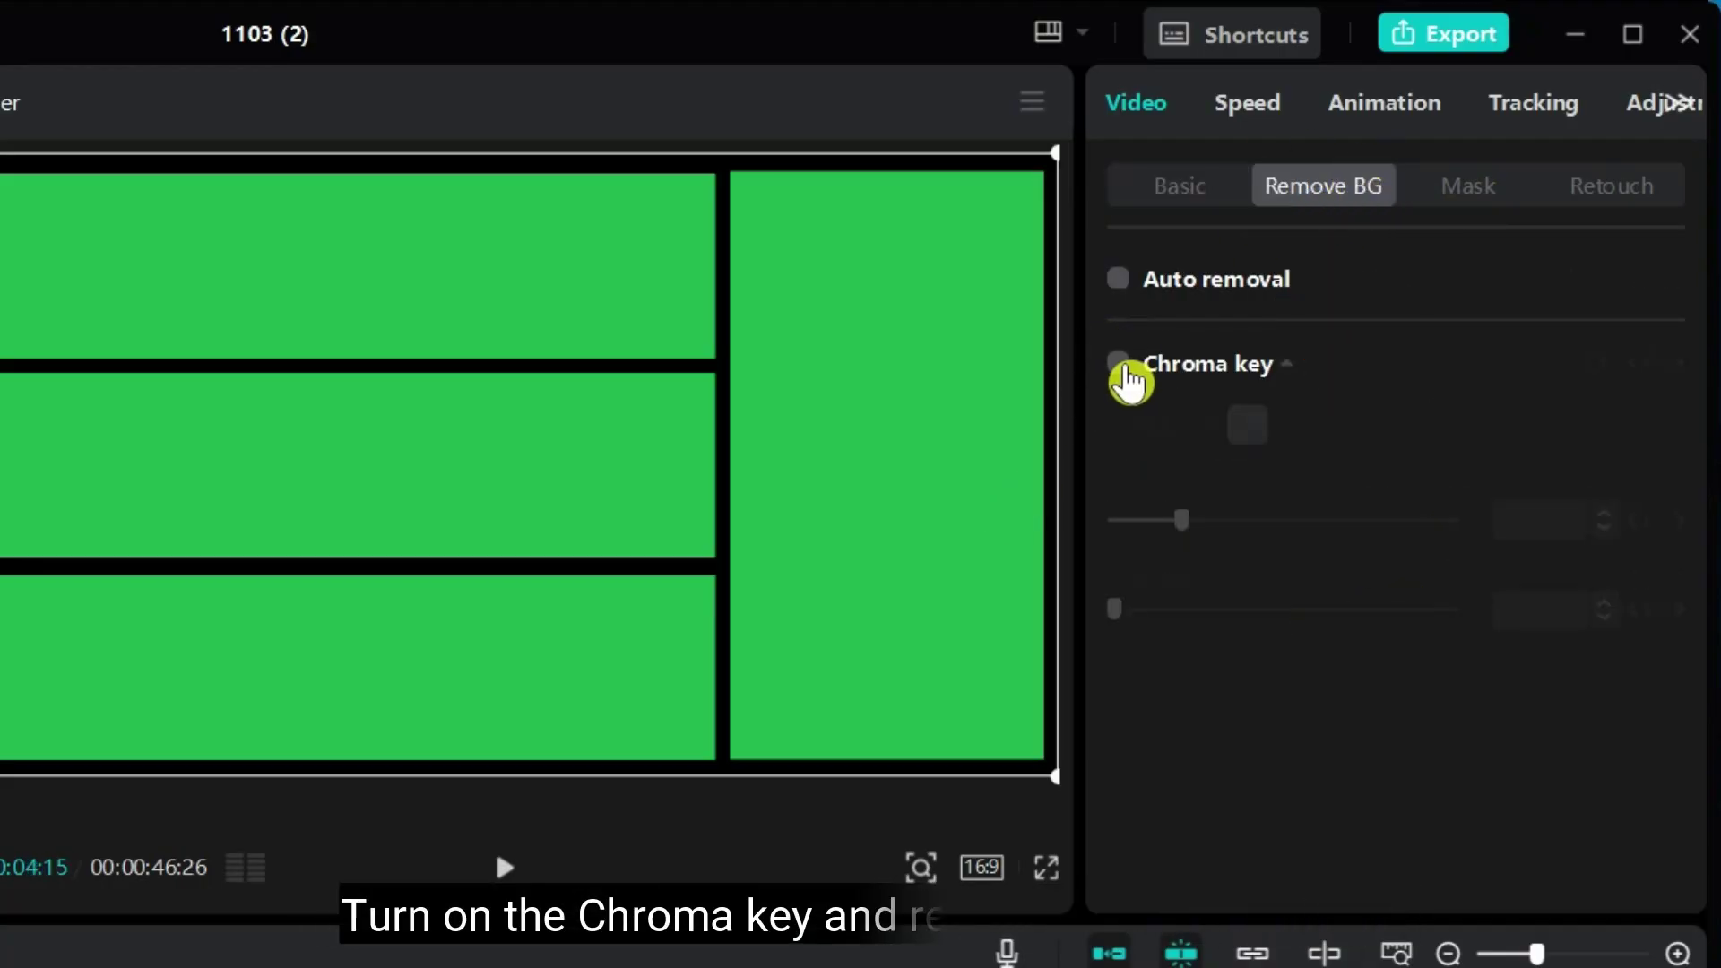
click(1121, 363)
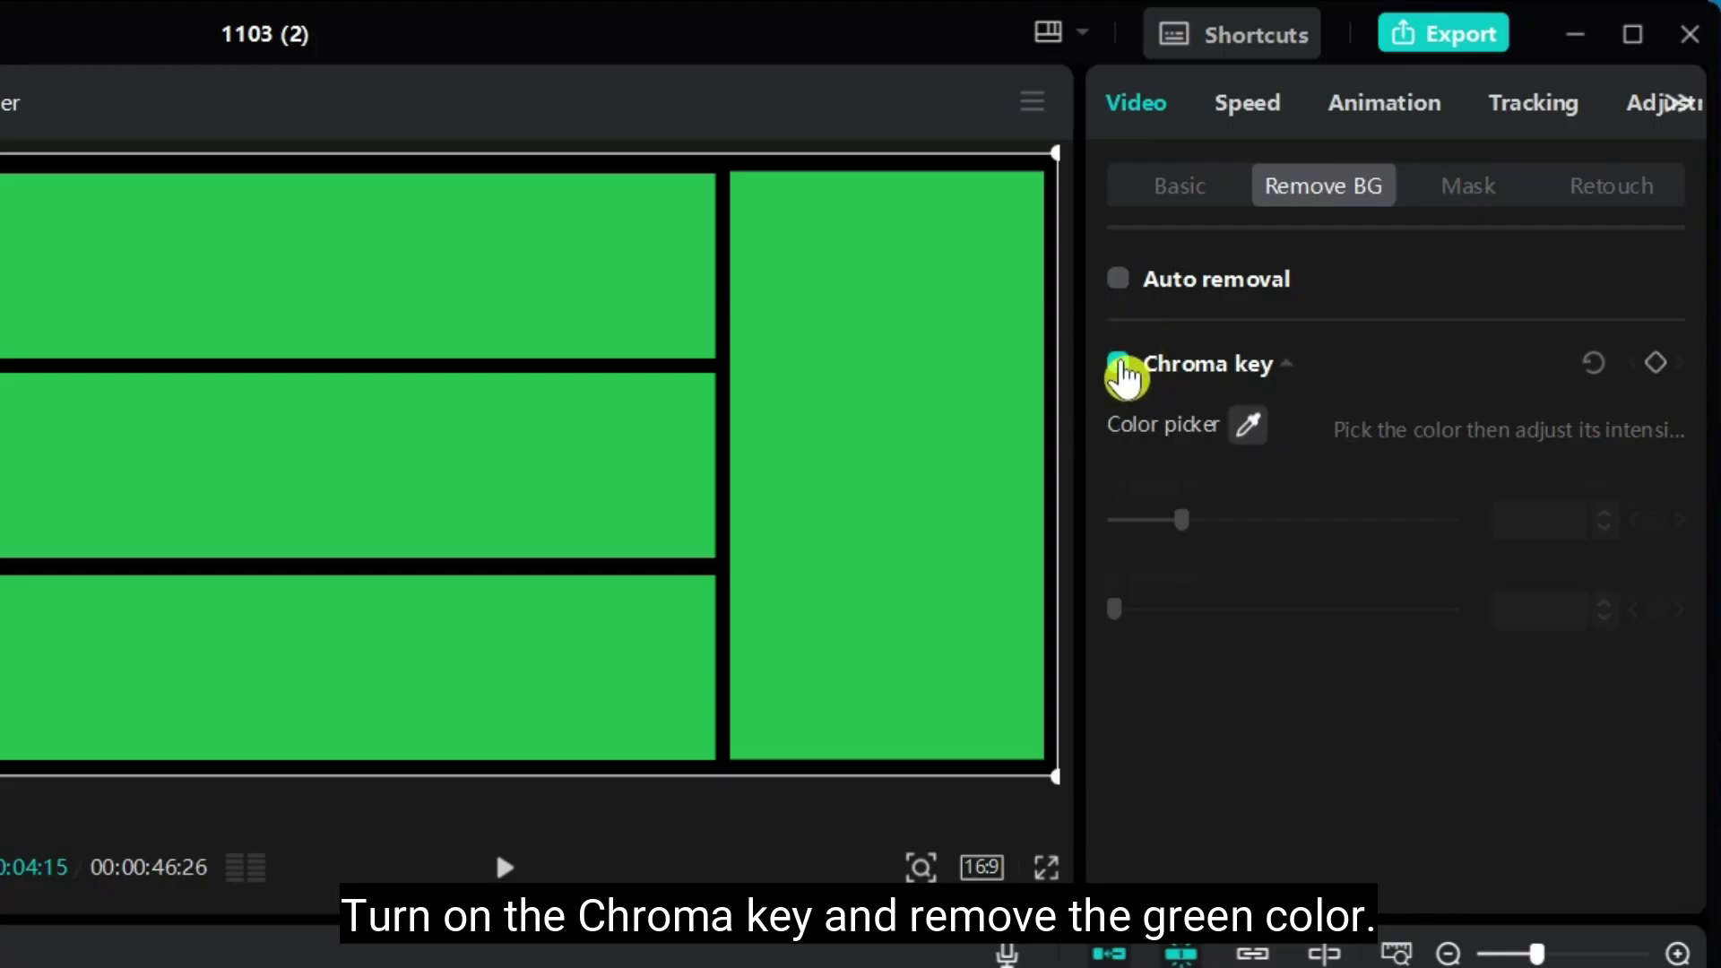
click(1248, 424)
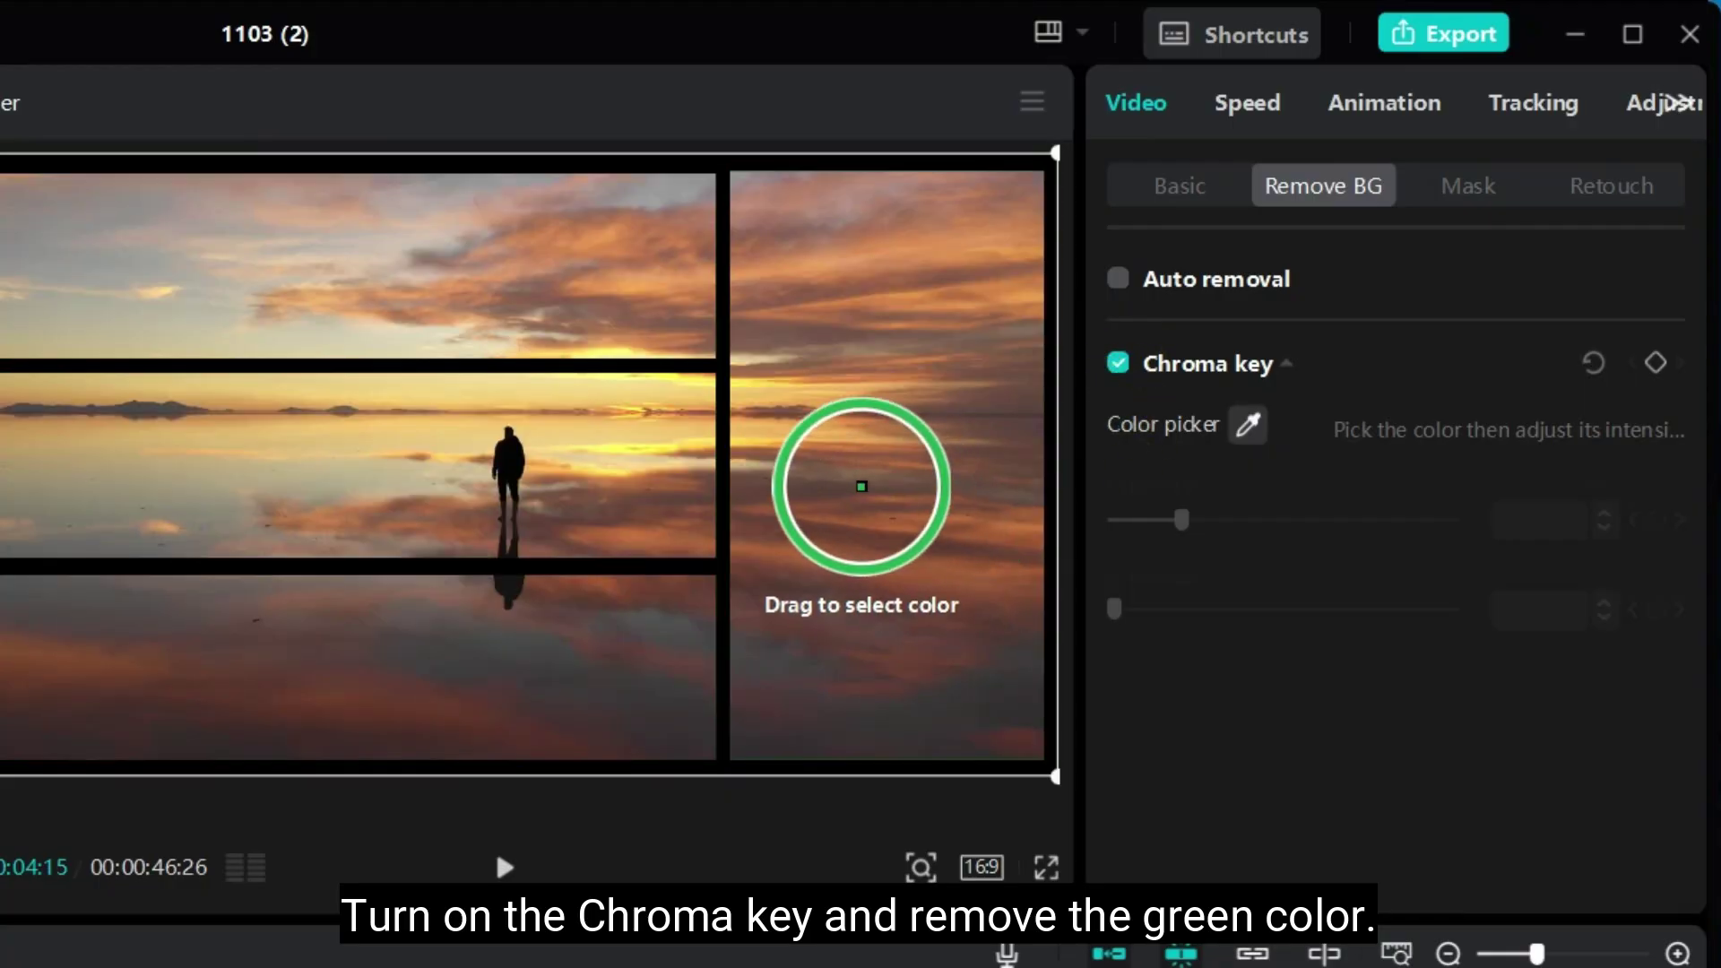
click(861, 487)
click(505, 867)
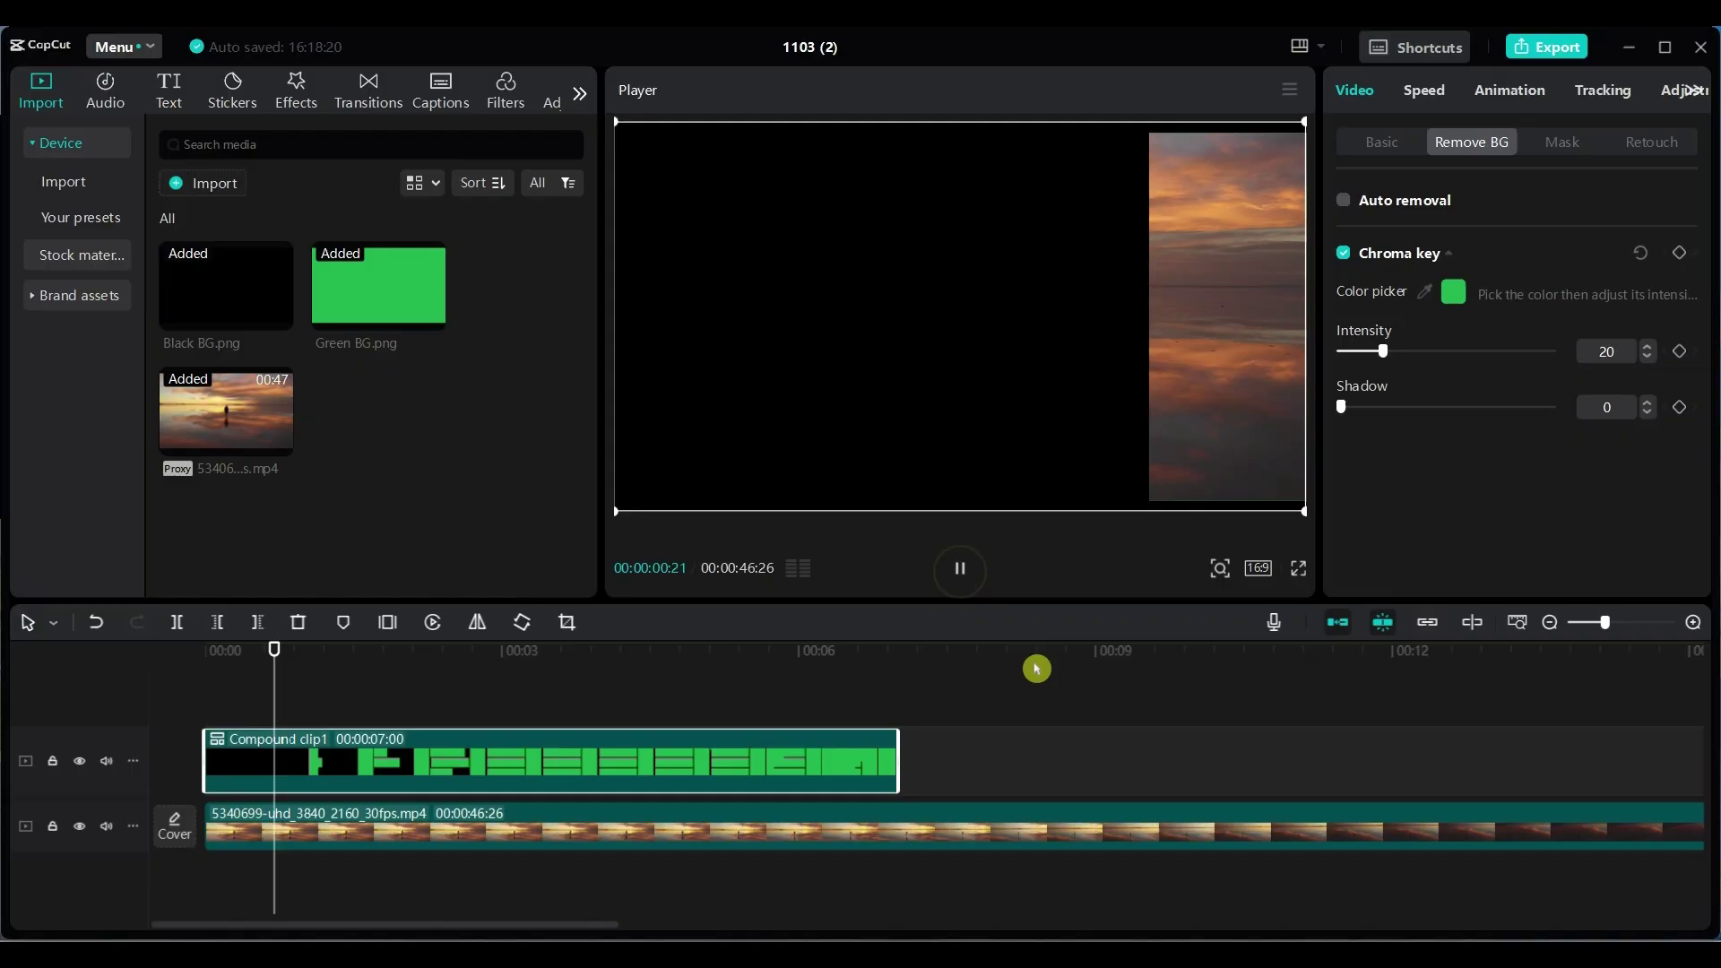
Reduce the compound clip's blend opacity to 80% and play the animation in full screen.
click(1380, 144)
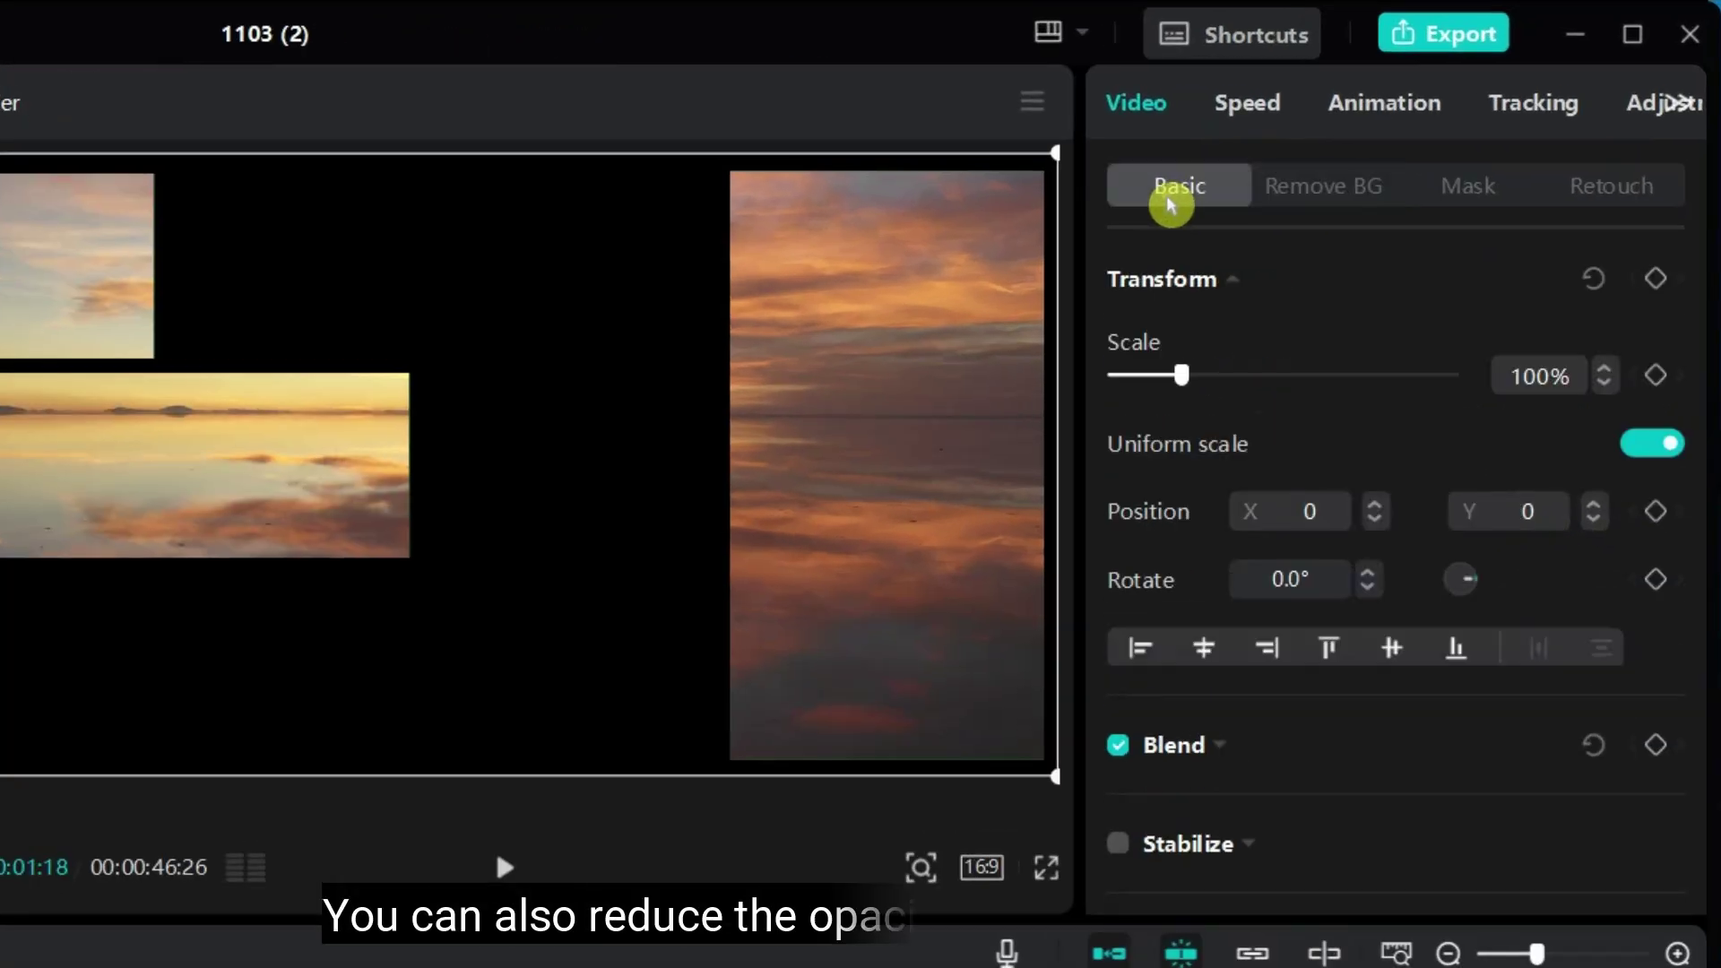
scroll(1636, 408, down, 3)
click(1221, 448)
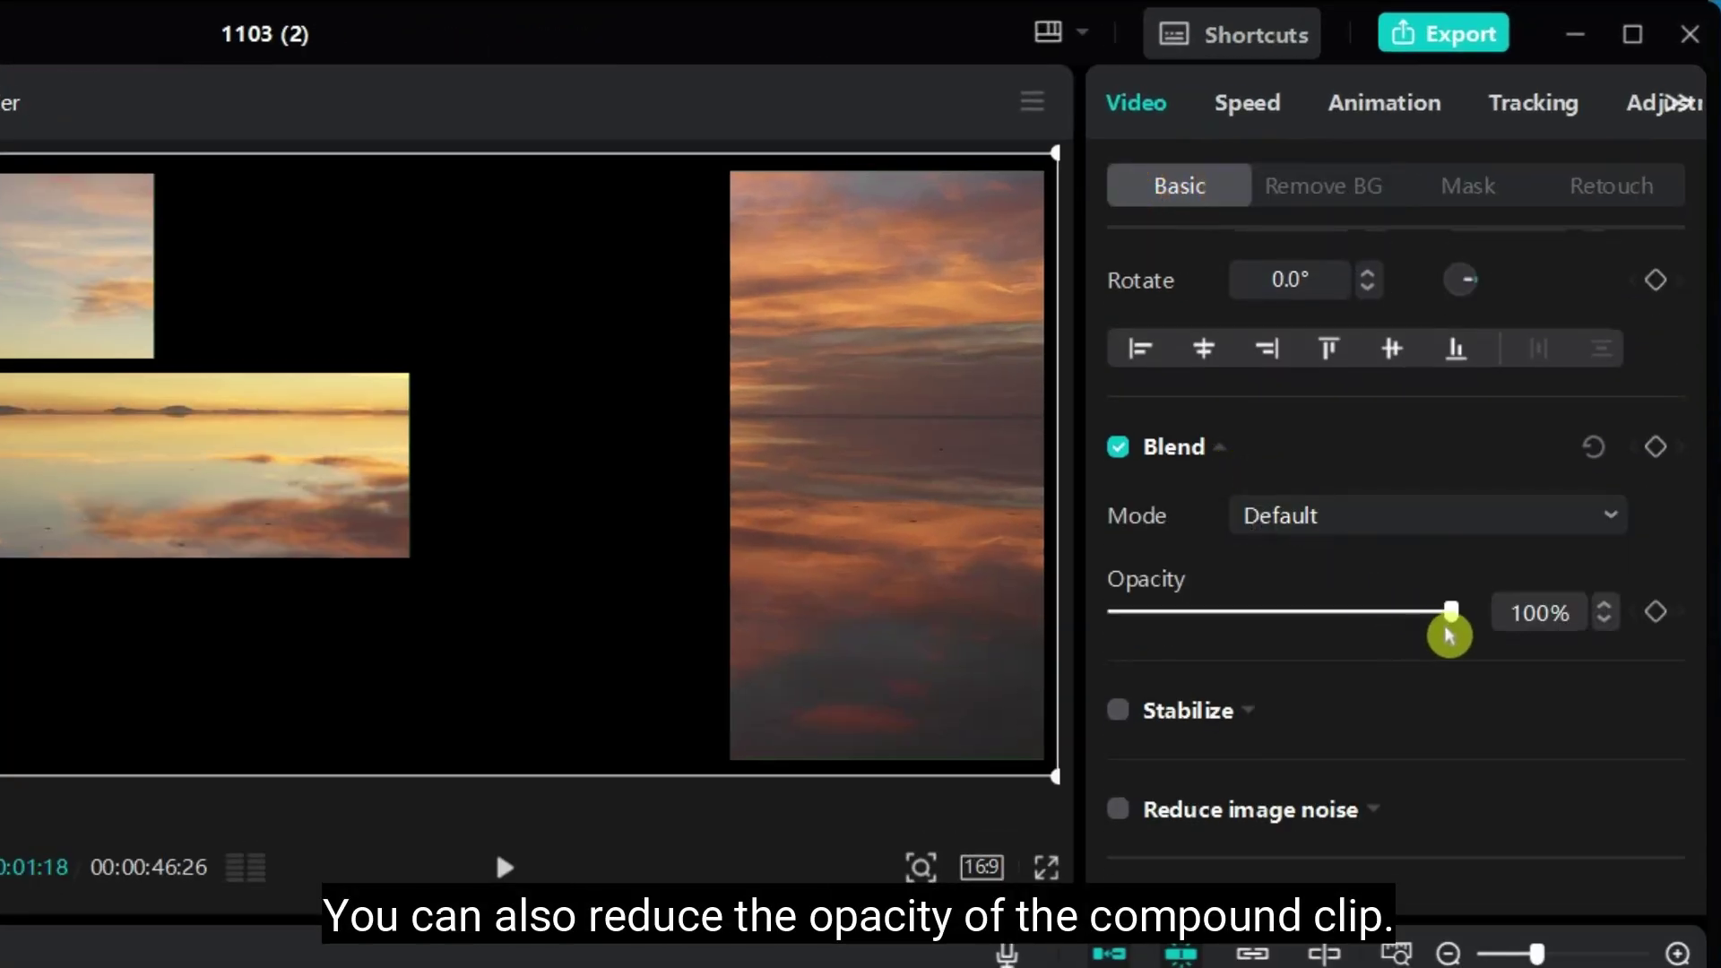
drag(1455, 620, 1391, 630)
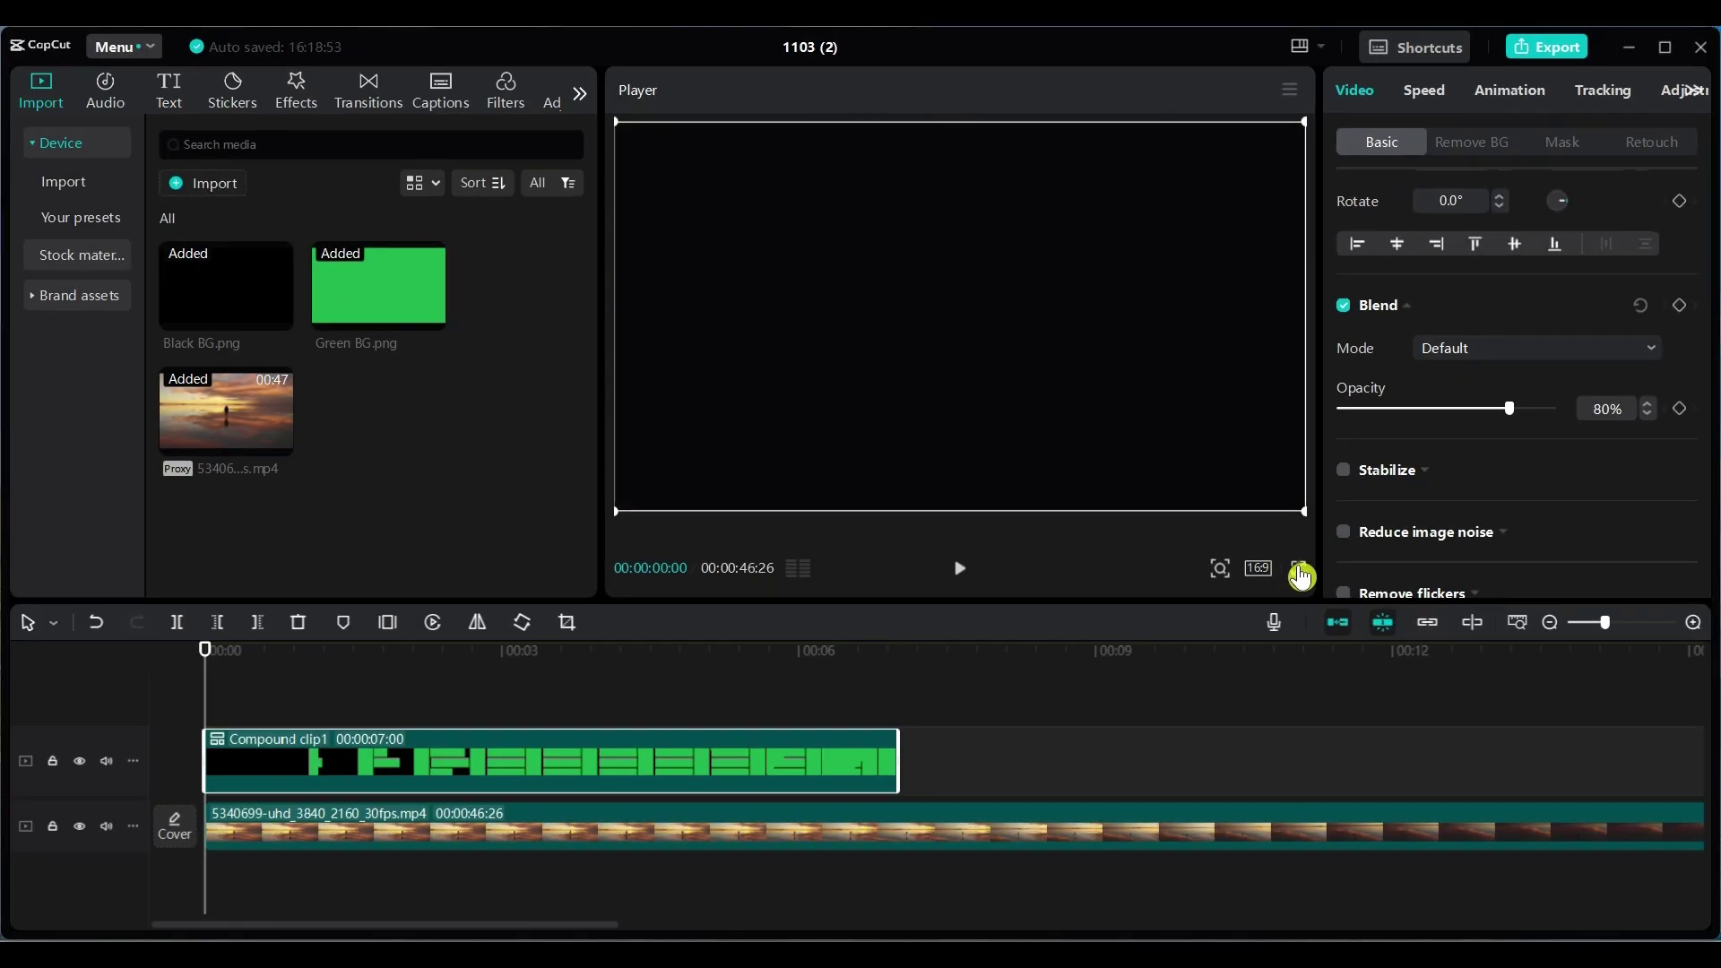
click(1298, 570)
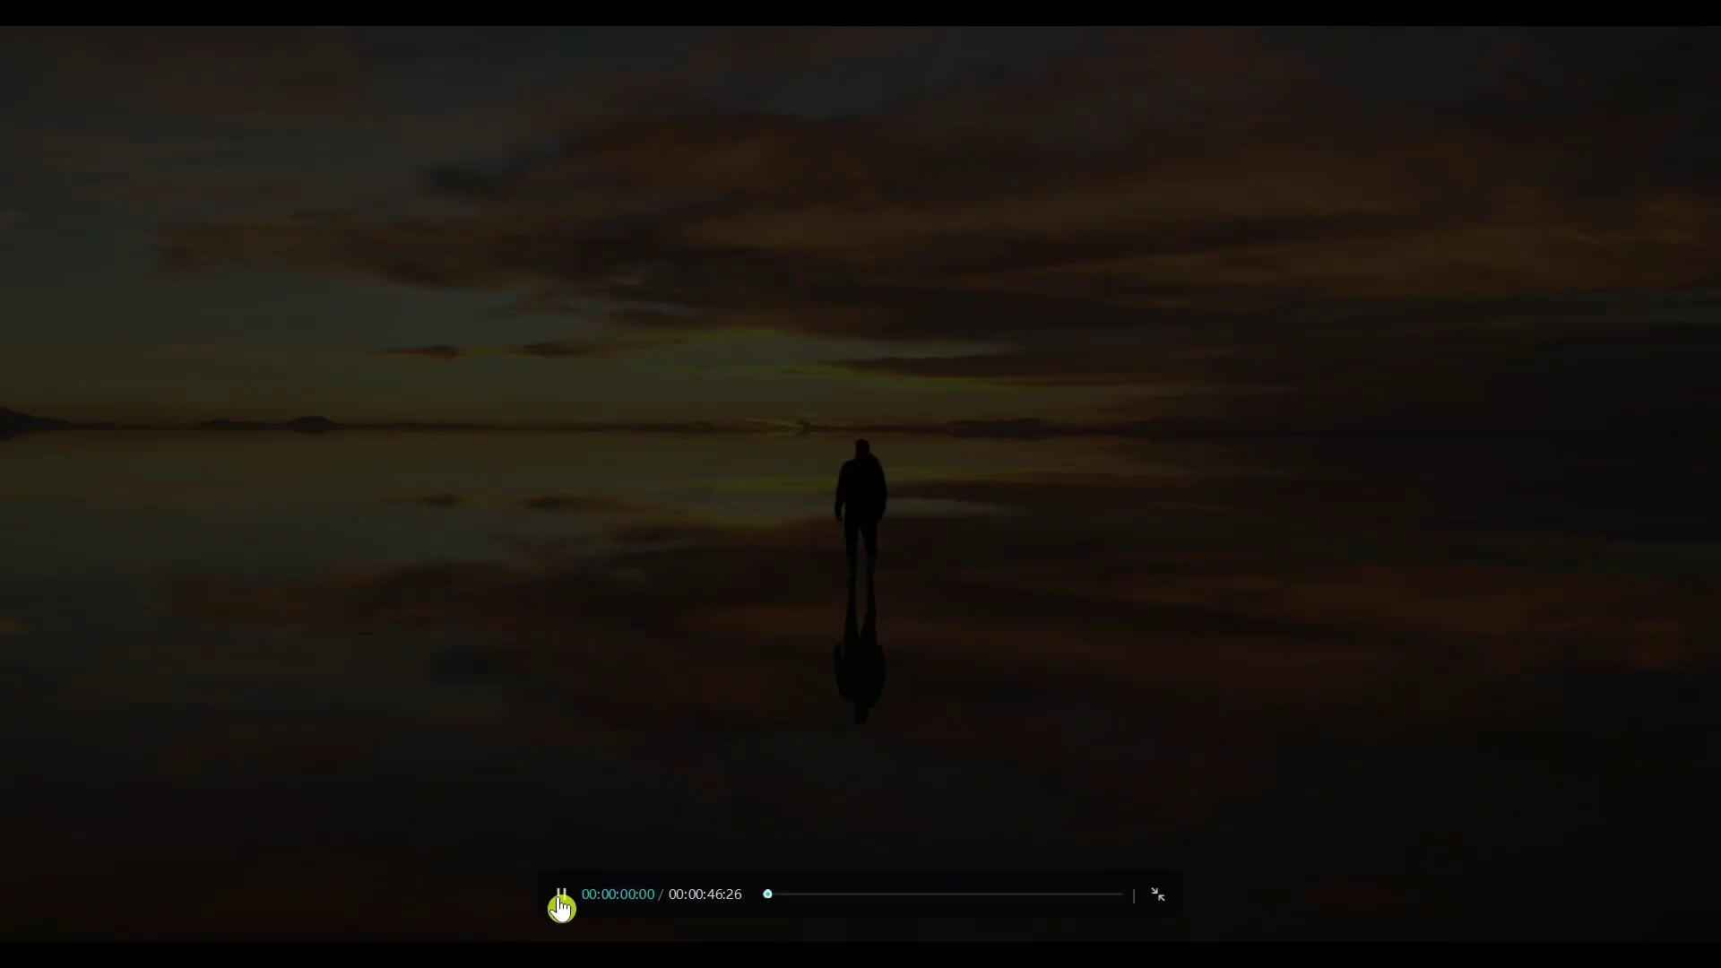